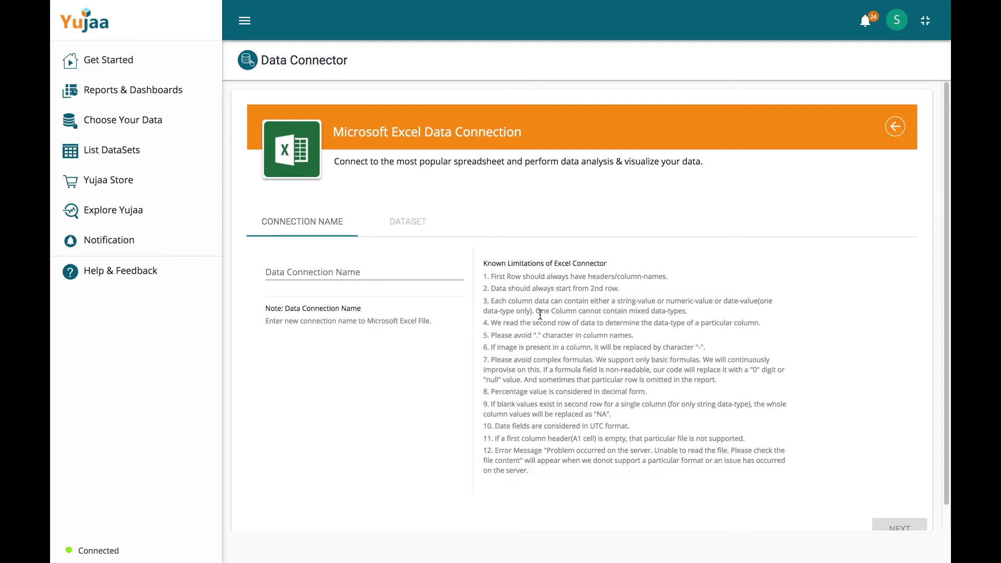
Step: Name the Microsoft Excel data connection "Hiring Sheet" and proceed to the dataset stage
{"action": "left_click", "coordinate": [339, 270]}
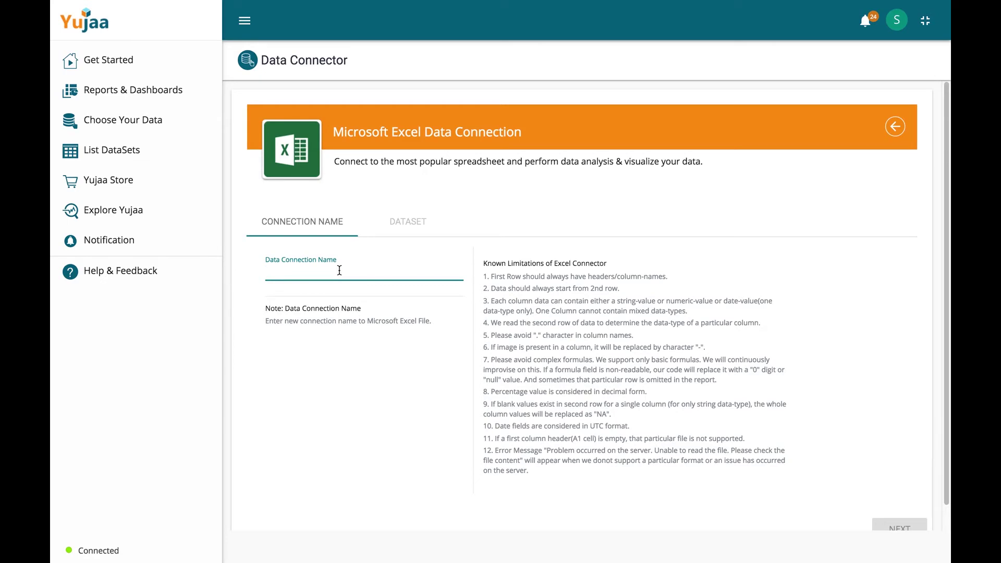
{"action": "type", "text": "Selg"}
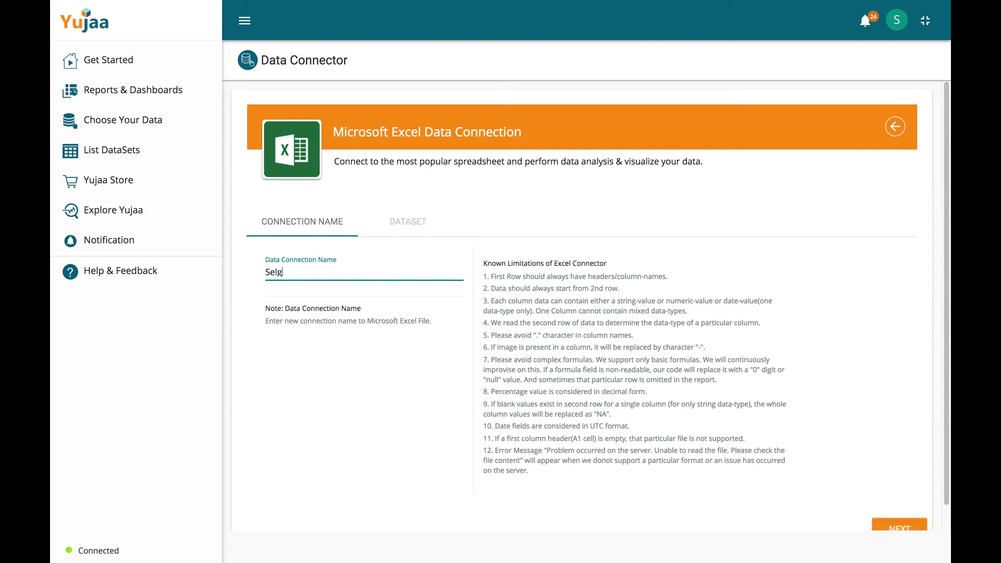
{"action": "key", "text": "BackSpace"}
{"action": "key", "text": "BackSpace"}
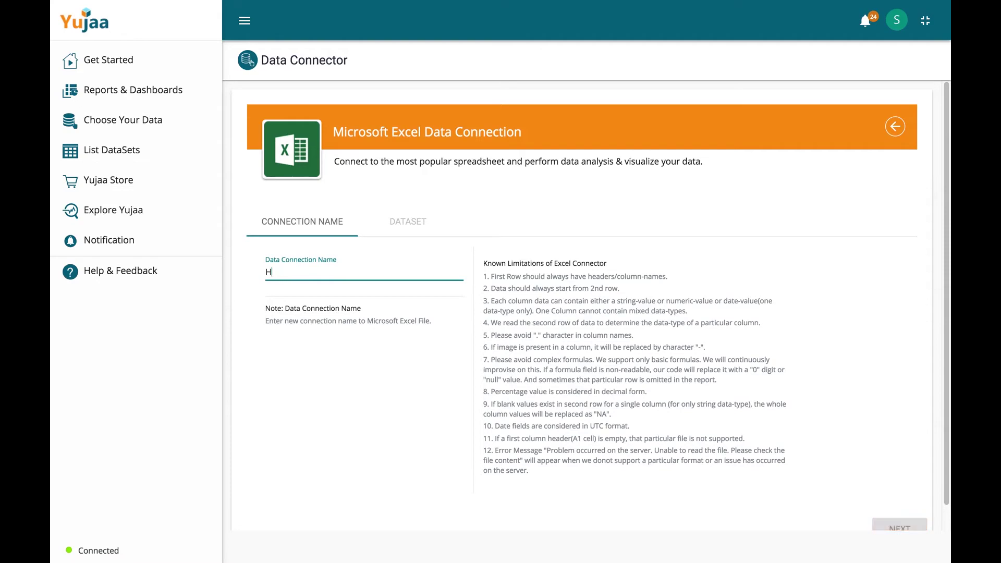
{"action": "type", "text": "iring Sheet"}
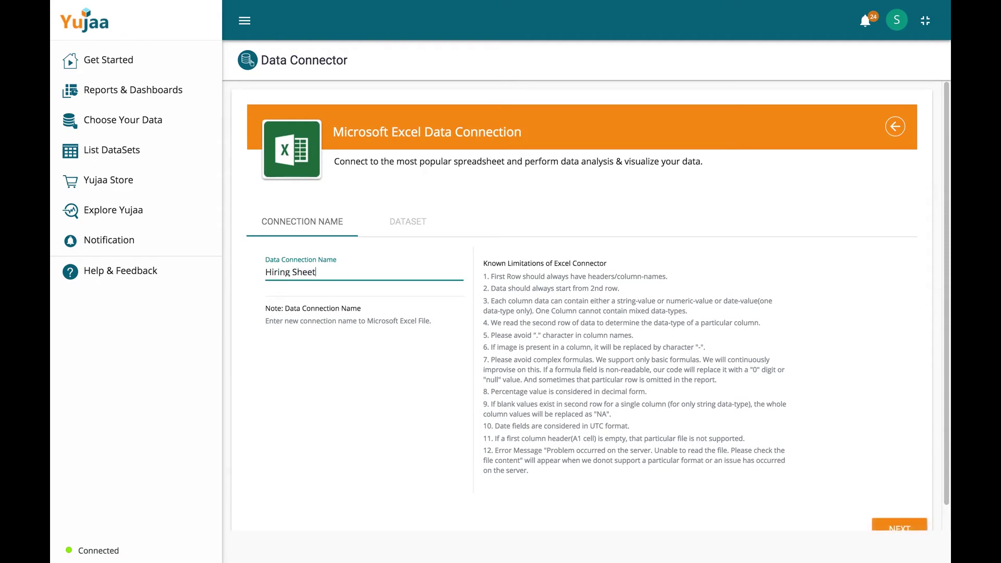
{"action": "scroll", "coordinate": [858, 510], "scroll_direction": "down", "scroll_amount": 1}
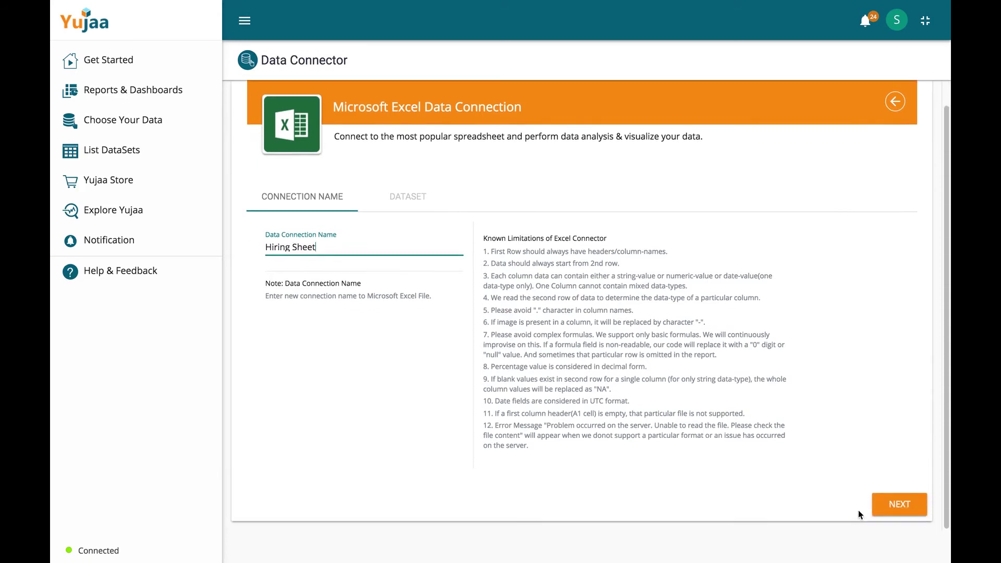
{"action": "left_click", "coordinate": [894, 510]}
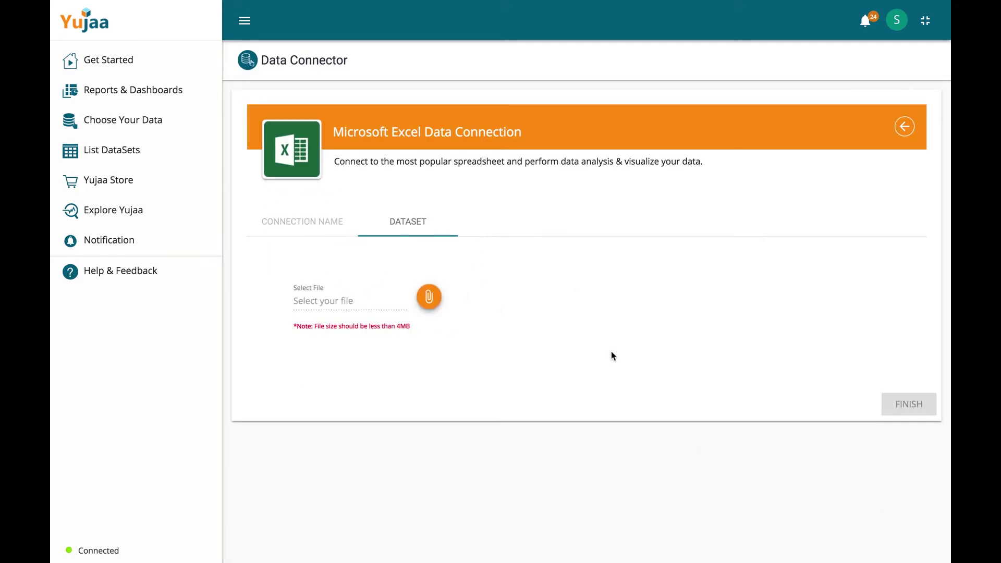
Step: Attach SampleHiringData.xls, select its hiring_data sheet with the default columns, and finish the data connection
{"action": "left_click", "coordinate": [432, 298]}
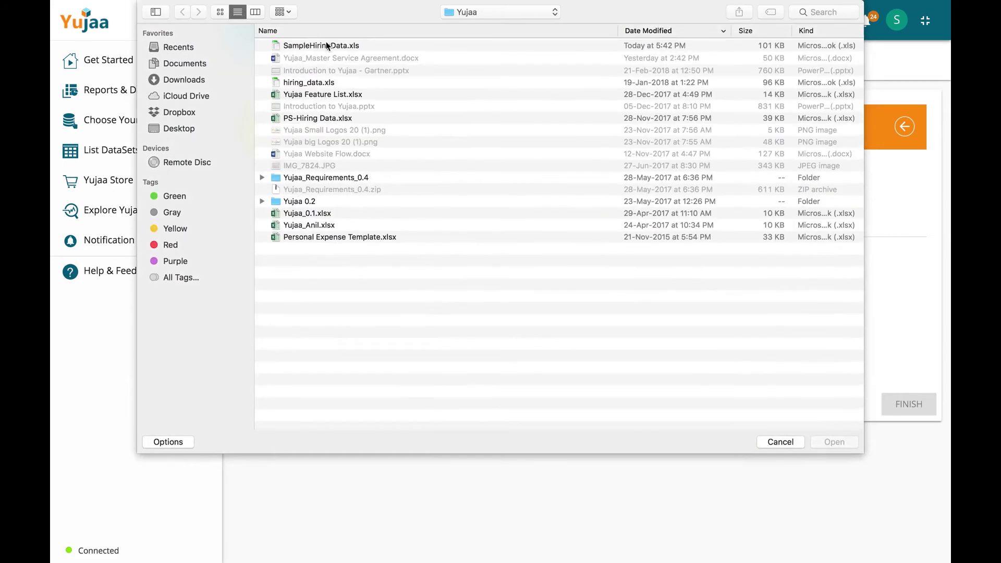
{"action": "double_click", "coordinate": [327, 46]}
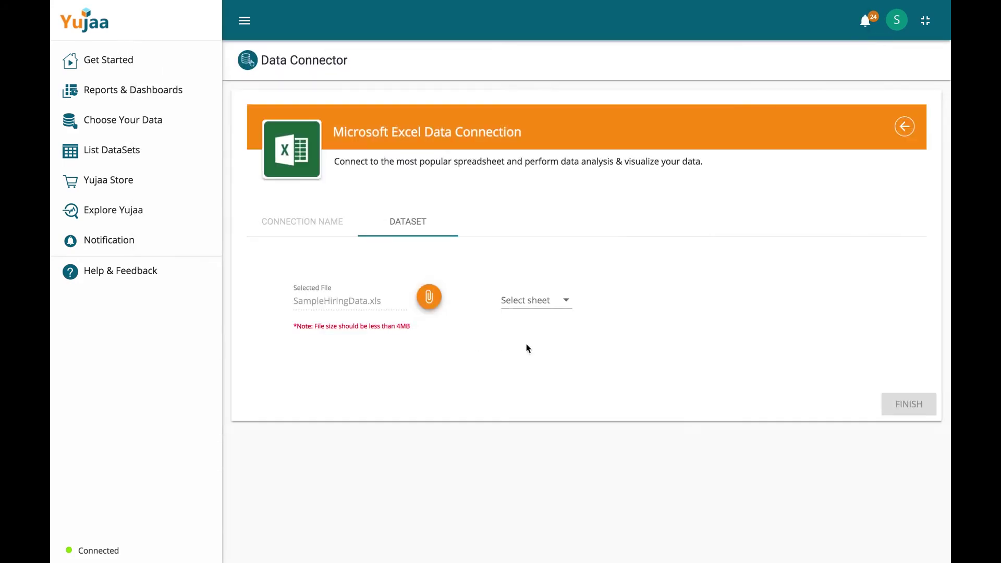
{"action": "left_click", "coordinate": [562, 305]}
{"action": "left_click", "coordinate": [545, 299]}
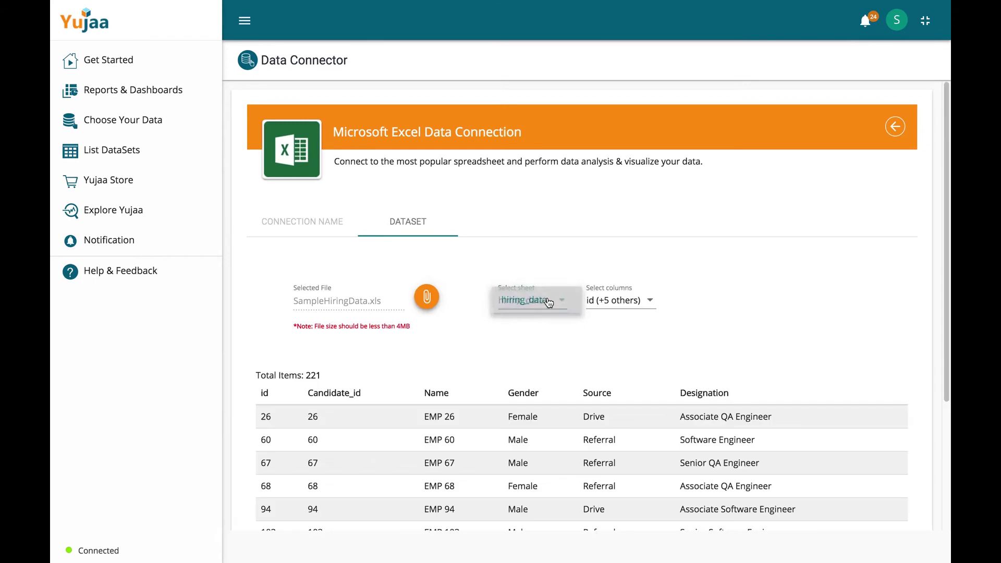
{"action": "scroll", "coordinate": [636, 351], "scroll_direction": "down", "scroll_amount": 3}
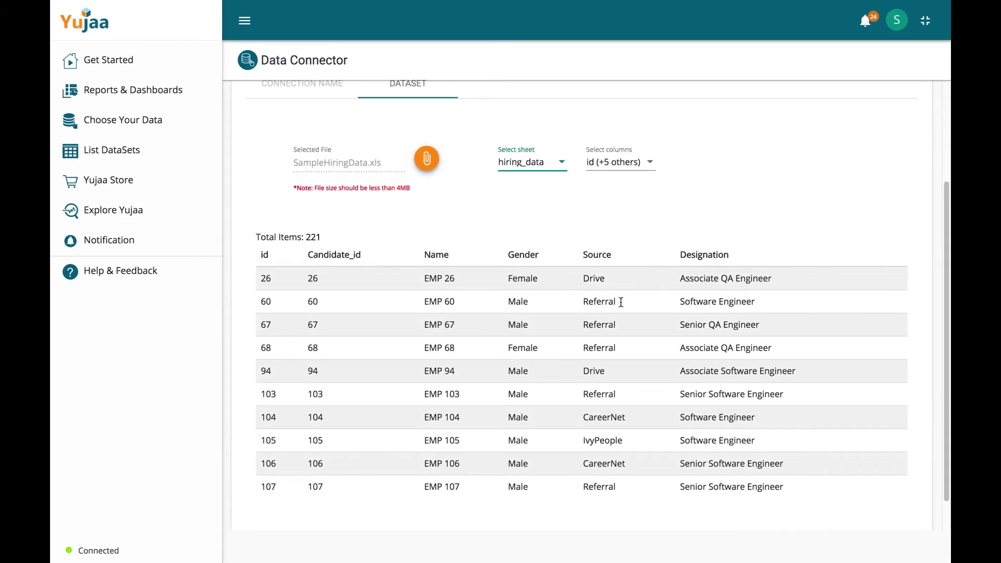
{"action": "scroll", "coordinate": [603, 253], "scroll_direction": "up", "scroll_amount": 3}
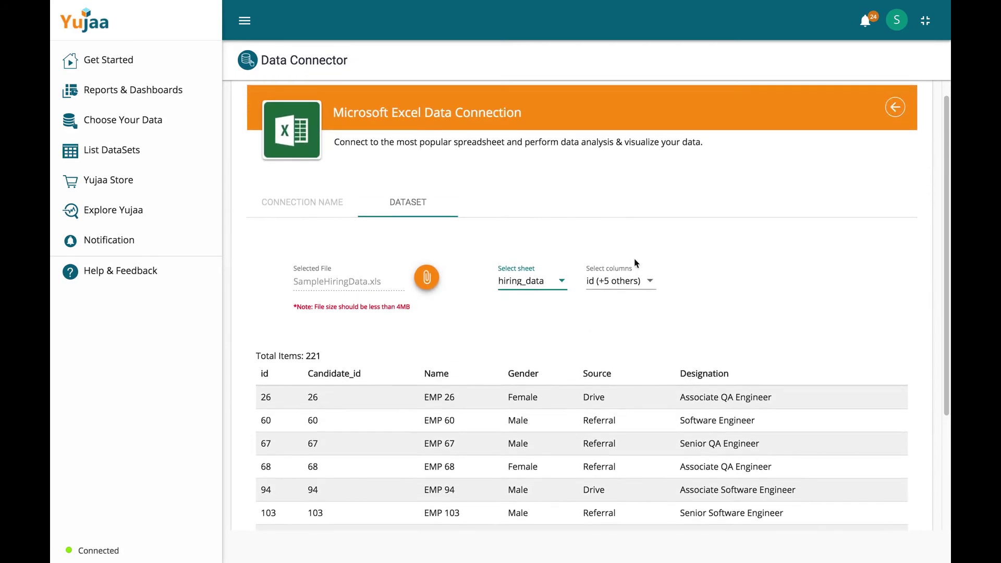
{"action": "scroll", "coordinate": [783, 307], "scroll_direction": "down", "scroll_amount": 3}
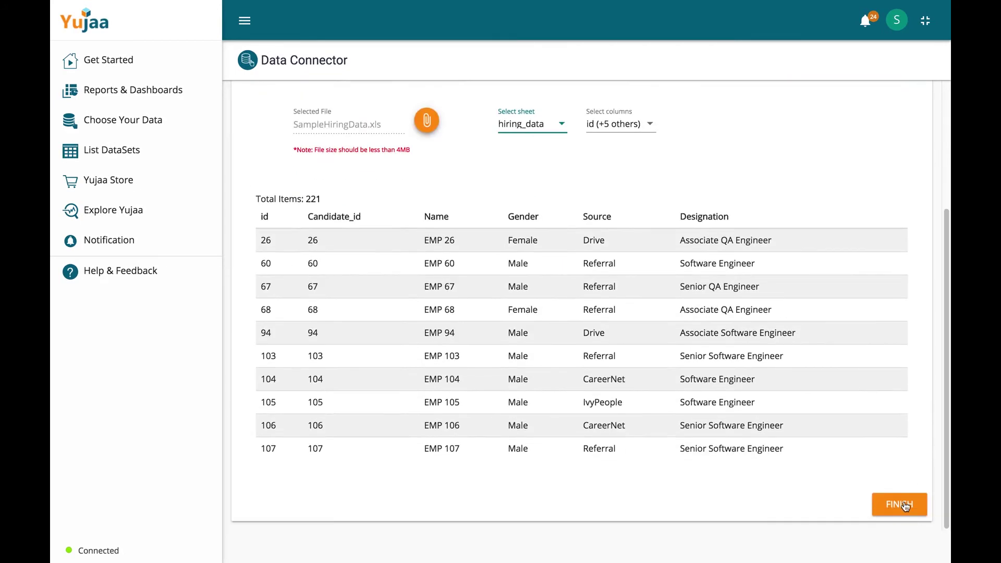
{"action": "left_click", "coordinate": [906, 505]}
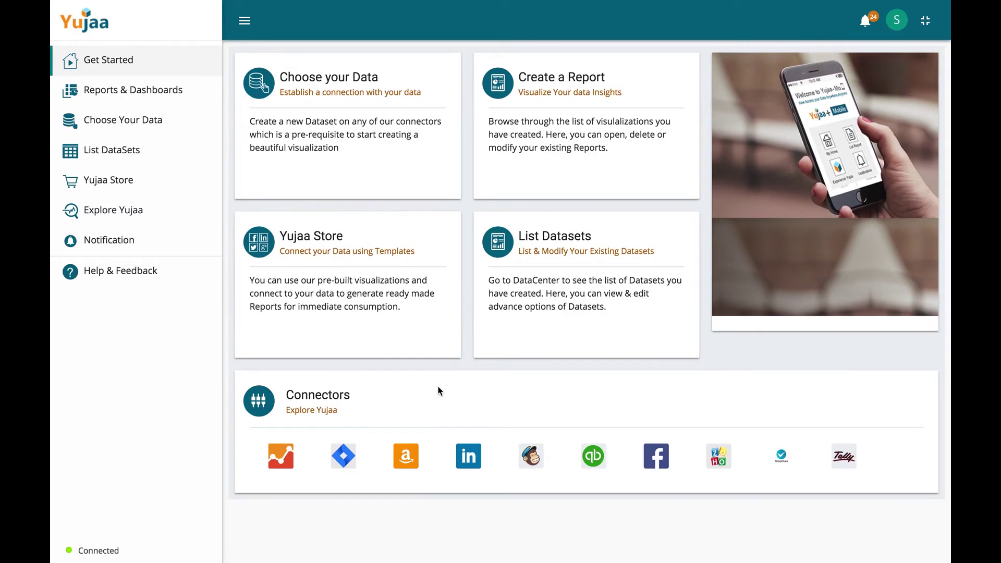
Step: From the dataset list, create a new report named "New Hiring Report" based on the Hiring Sheet dataset
{"action": "mouse_move", "coordinate": [305, 151]}
{"action": "left_click", "coordinate": [125, 159]}
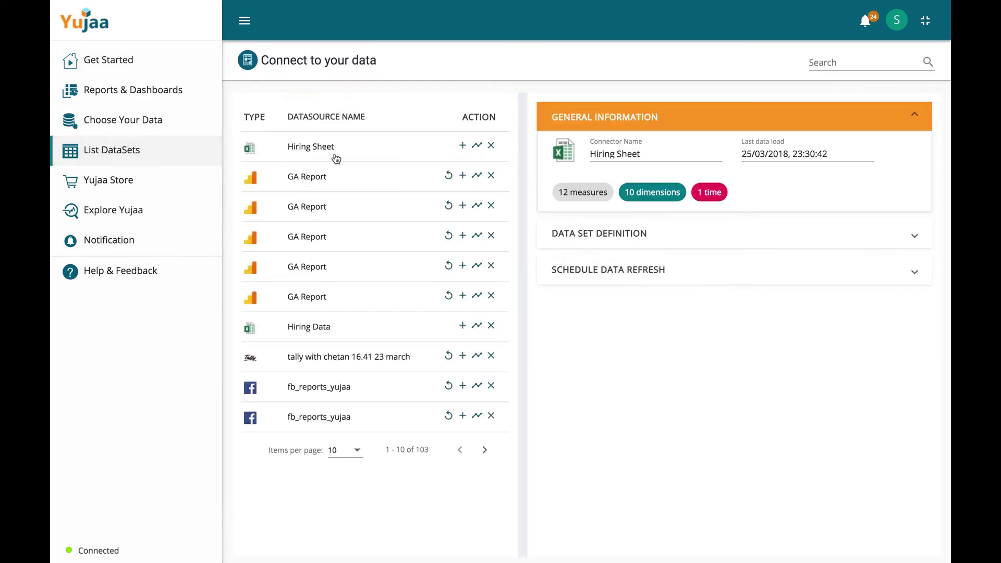
{"action": "left_click", "coordinate": [476, 146]}
{"action": "left_click", "coordinate": [412, 269]}
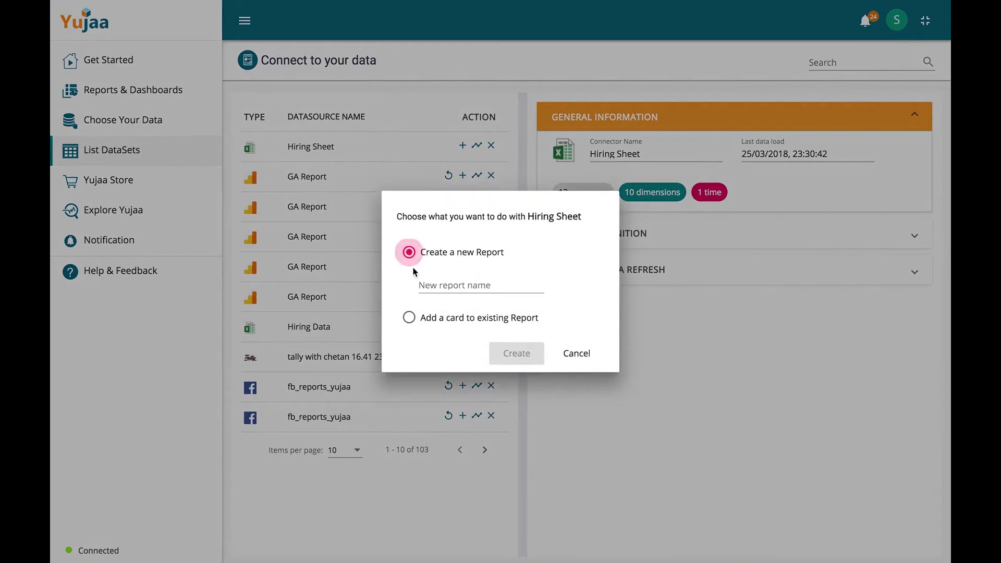
{"action": "left_click", "coordinate": [440, 285]}
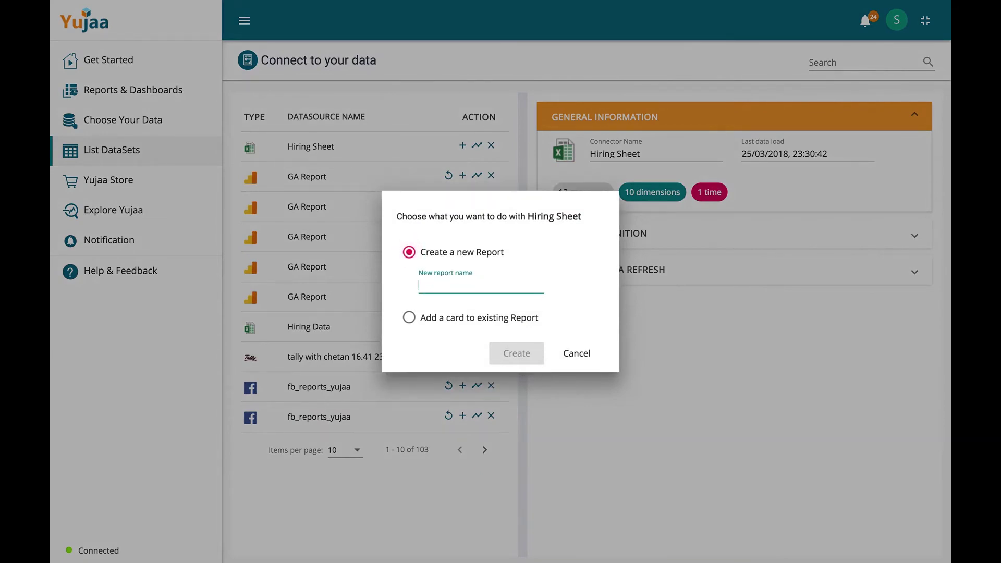
{"action": "type", "text": "Nr"}
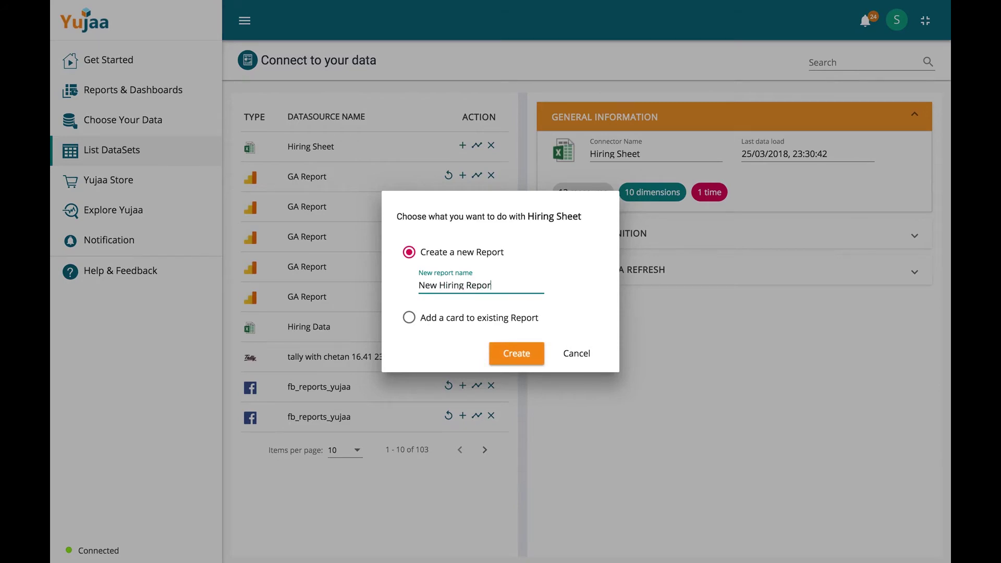
{"action": "left_click", "coordinate": [506, 360]}
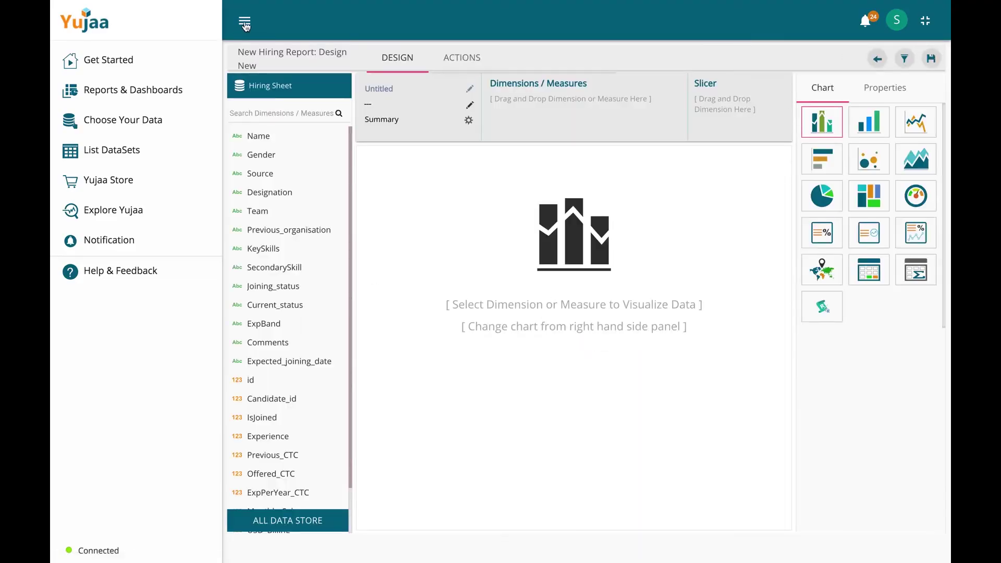
Step: Collapse the navigation sidebar and add Team, Previous_CTC and Offered_CTC to the chart's dimensions and measures
{"action": "left_click", "coordinate": [245, 24]}
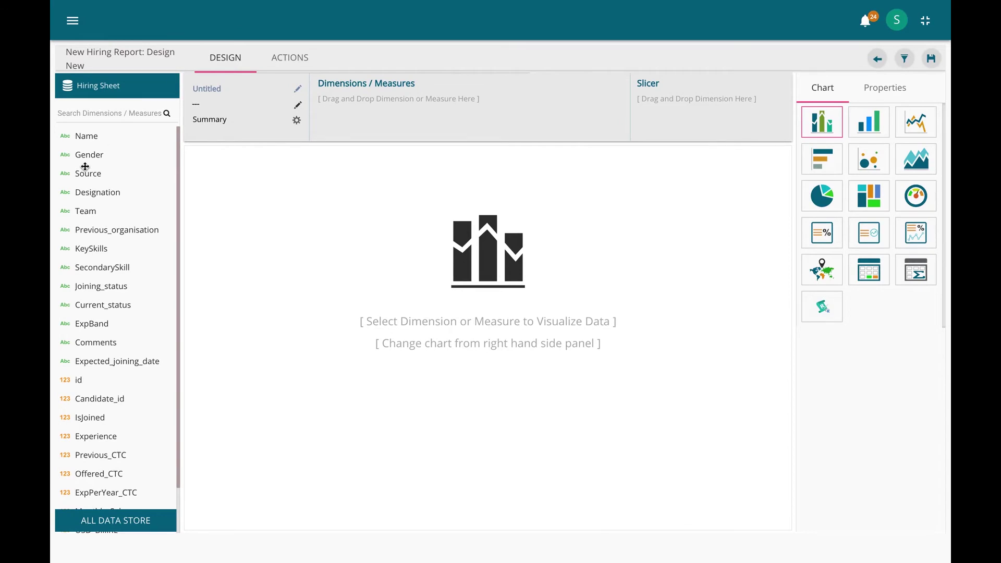
{"action": "left_click_drag", "start_coordinate": [92, 213], "coordinate": [371, 109]}
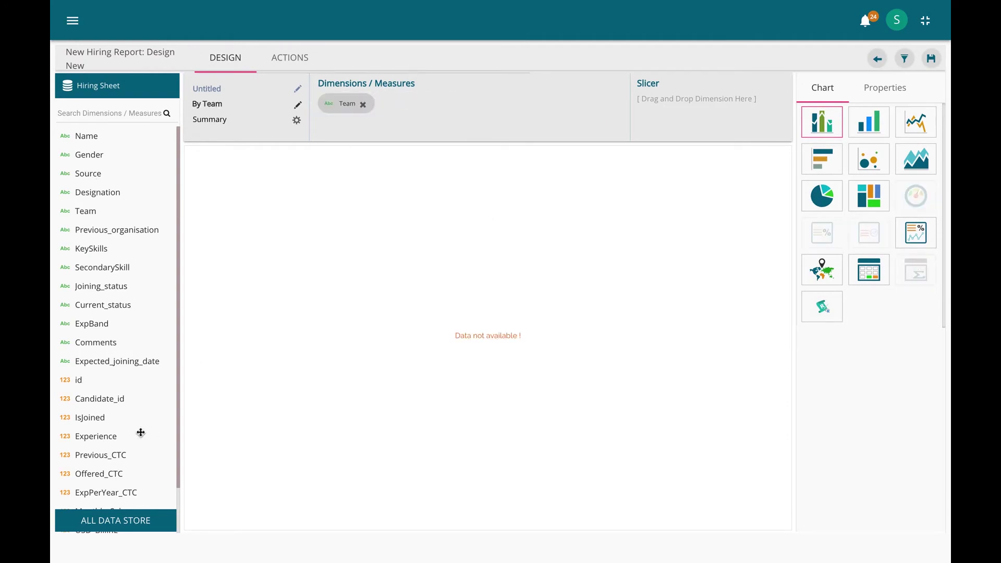
{"action": "left_click_drag", "start_coordinate": [99, 461], "coordinate": [426, 103]}
{"action": "left_click_drag", "start_coordinate": [103, 475], "coordinate": [532, 112]}
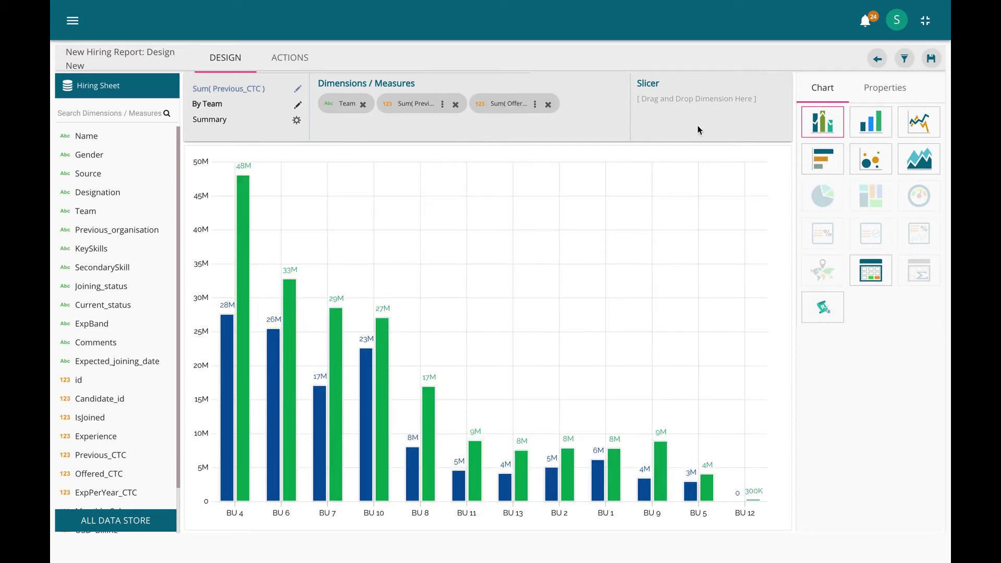
Step: Set the aggregation of the Previous_CTC series to Mean and apply it
{"action": "left_click", "coordinate": [443, 103]}
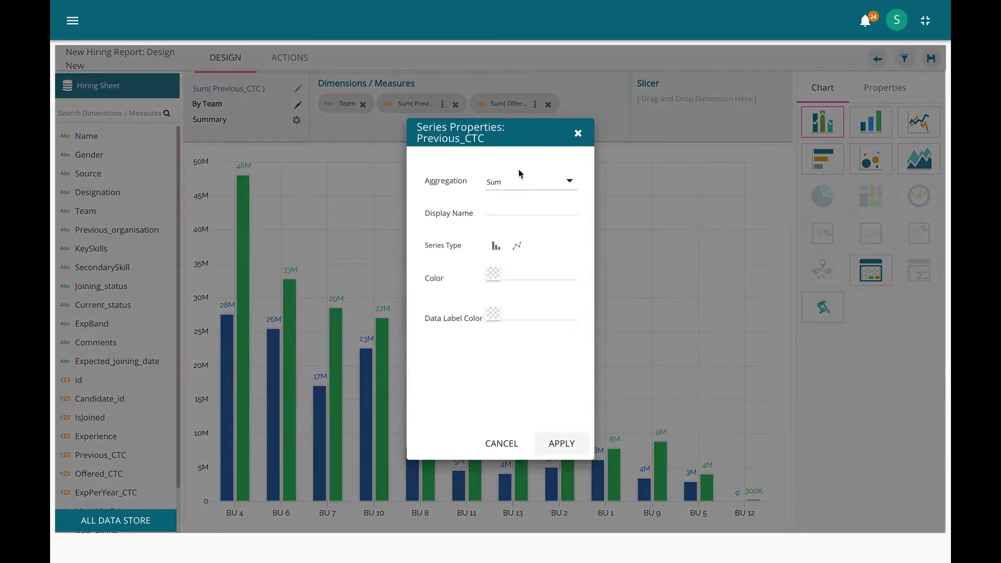
{"action": "left_click", "coordinate": [517, 183]}
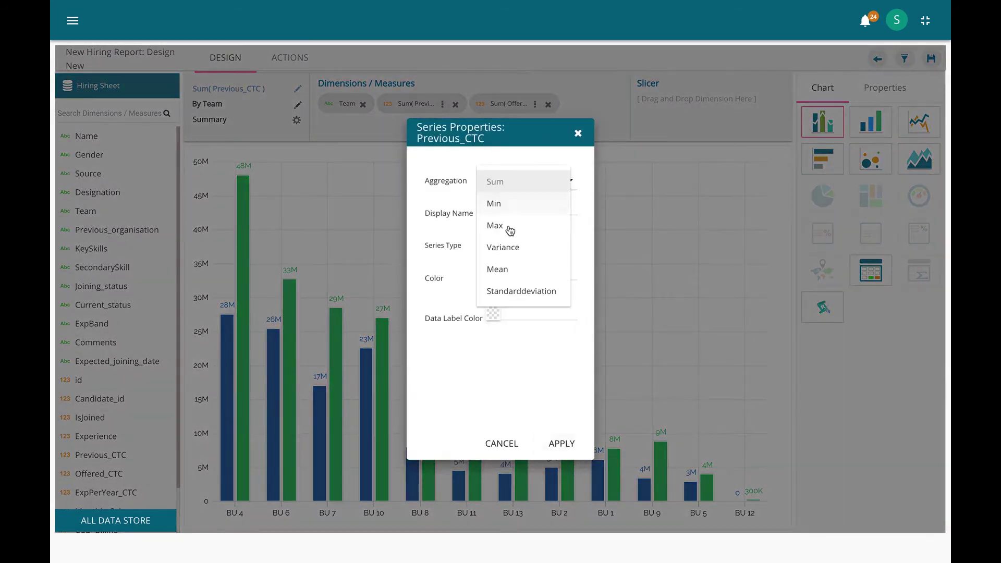
{"action": "left_click", "coordinate": [498, 269]}
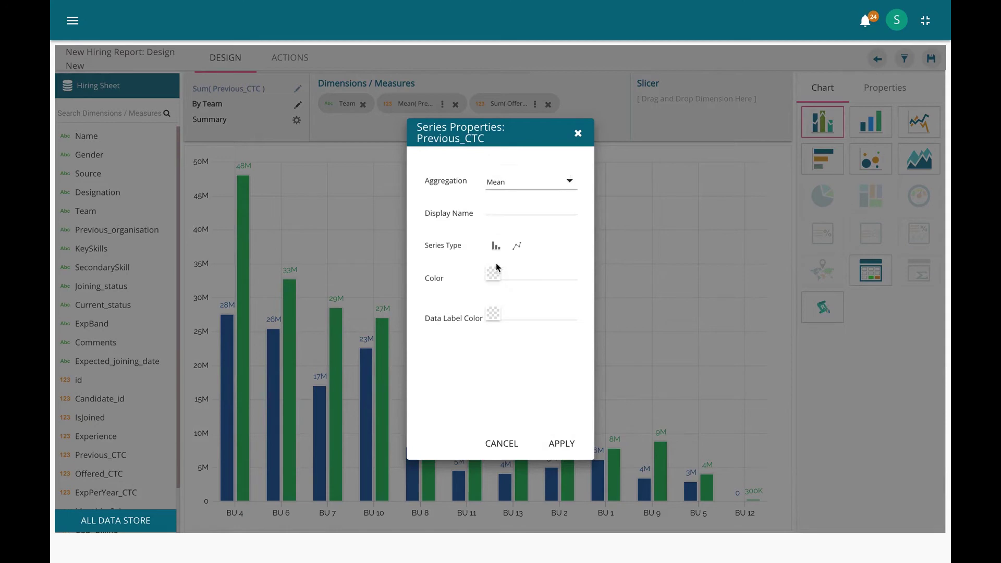
{"action": "left_click", "coordinate": [561, 443]}
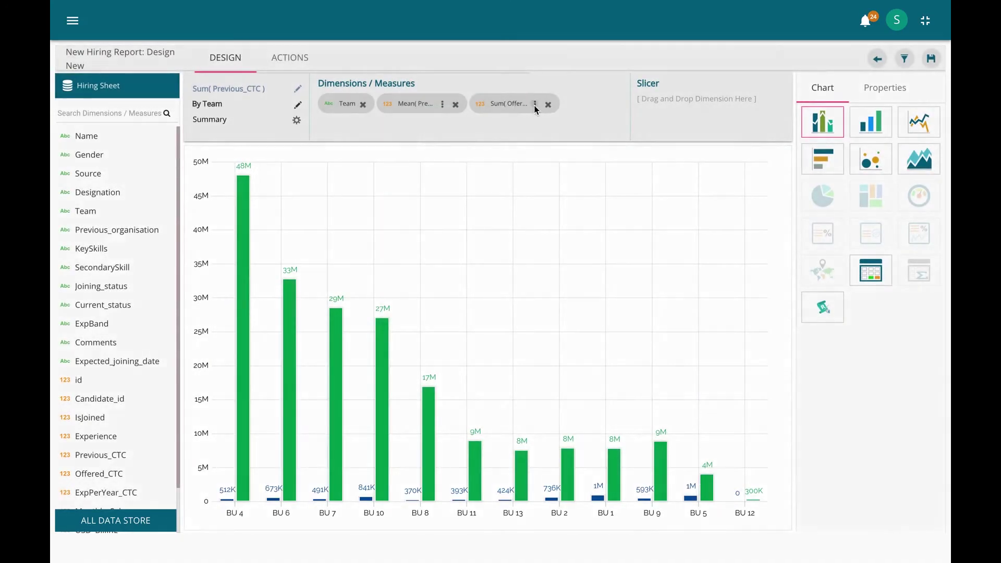
Step: Set the aggregation of the Offered_CTC series to Mean and apply it to the chart
{"action": "left_click", "coordinate": [535, 104]}
{"action": "left_click", "coordinate": [541, 186]}
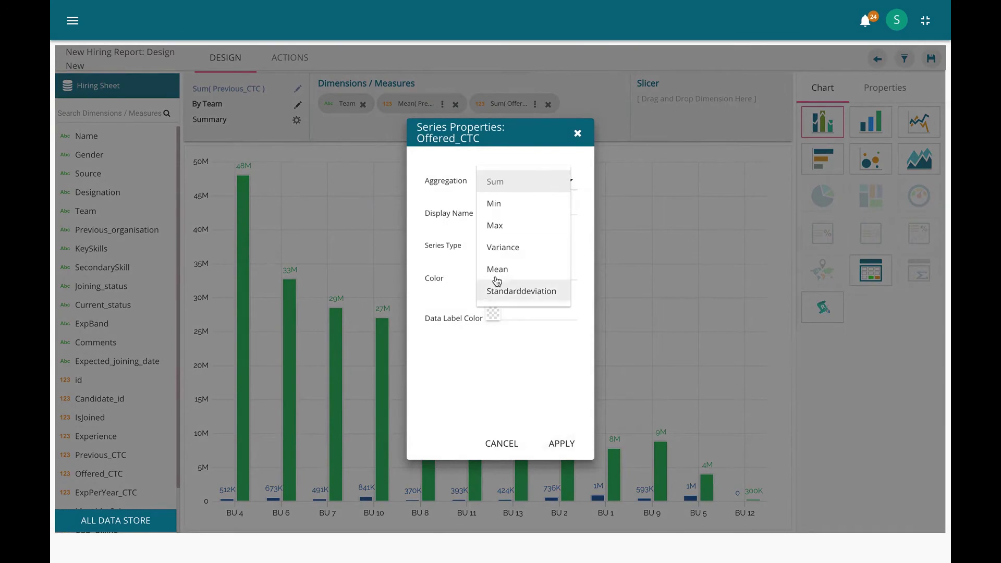
{"action": "left_click", "coordinate": [545, 270]}
{"action": "left_click", "coordinate": [563, 444]}
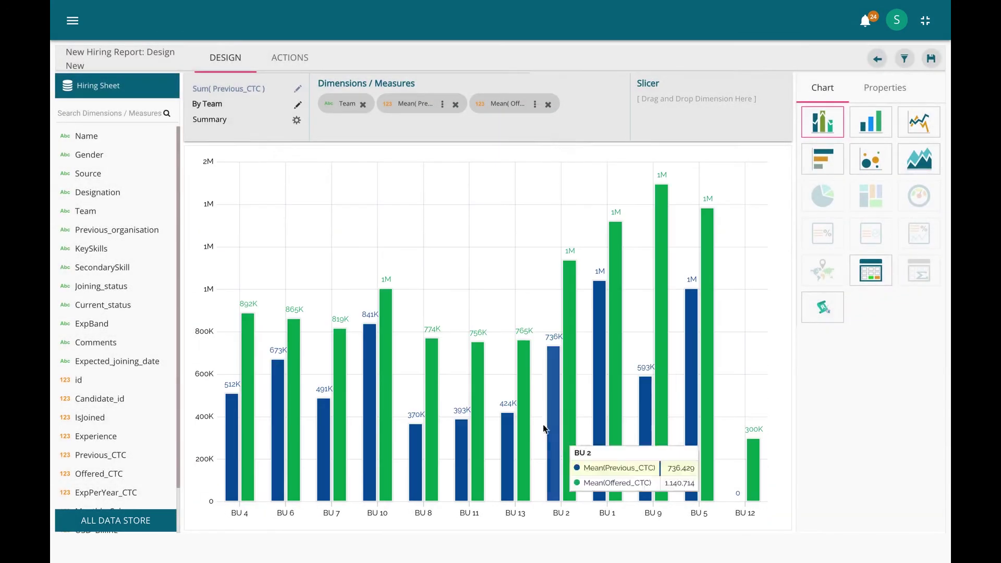
{"action": "mouse_move", "coordinate": [370, 342]}
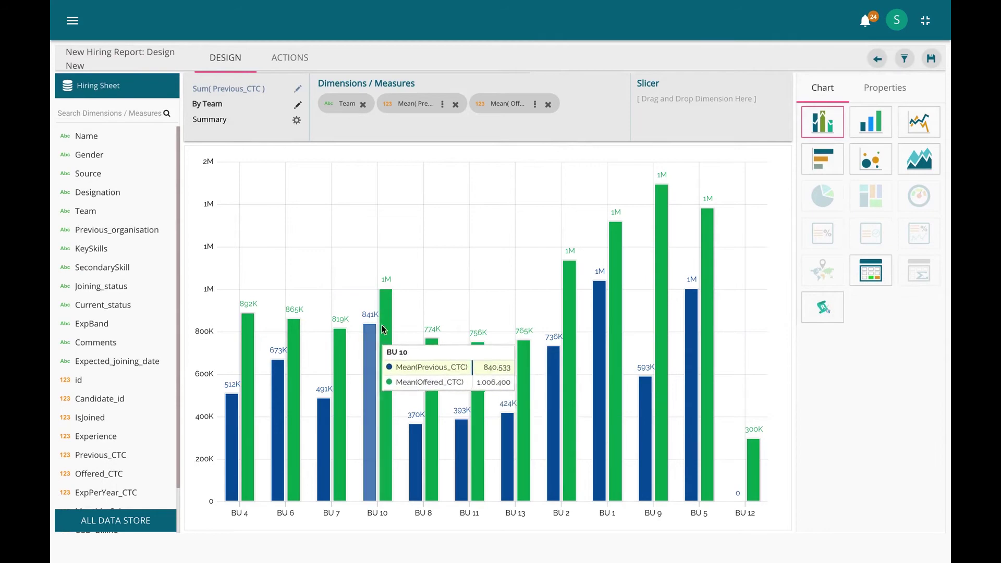
Step: Set the primary value axis format to Thousand with Rupees as the currency, and save the chart to the report
{"action": "left_click", "coordinate": [881, 90]}
{"action": "left_click", "coordinate": [873, 203]}
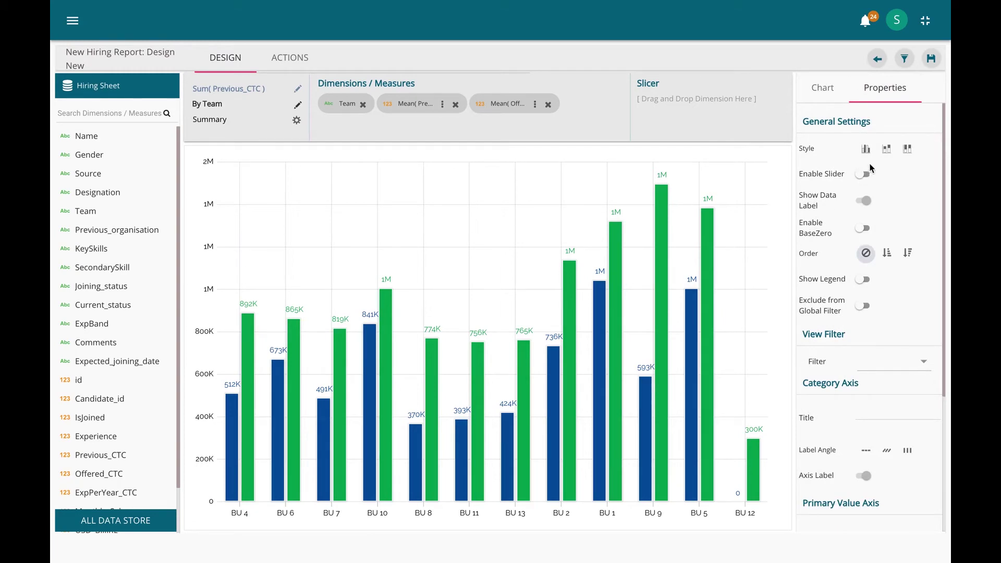
{"action": "scroll", "coordinate": [887, 278], "scroll_direction": "down", "scroll_amount": 5}
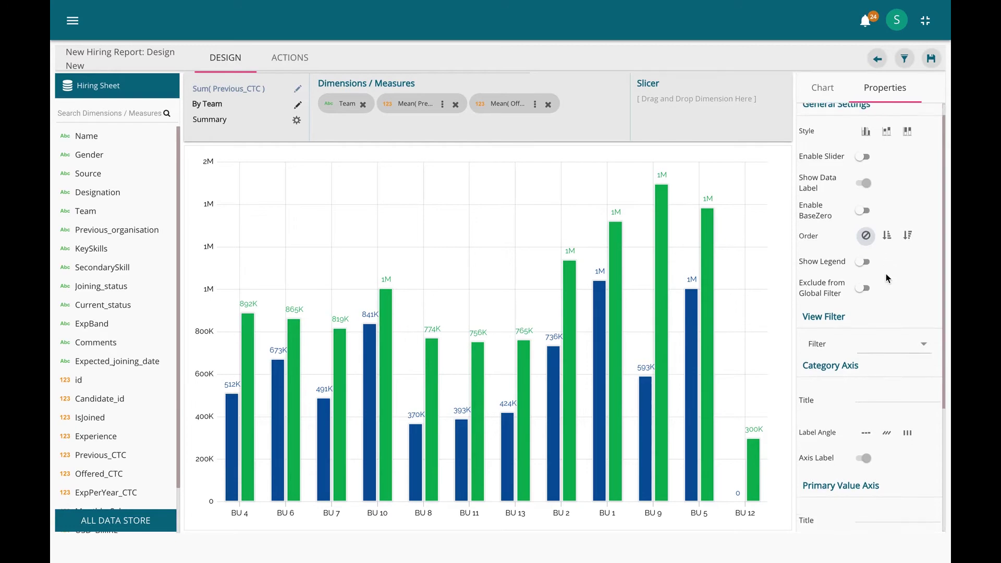
{"action": "scroll", "coordinate": [888, 278], "scroll_direction": "down", "scroll_amount": 2}
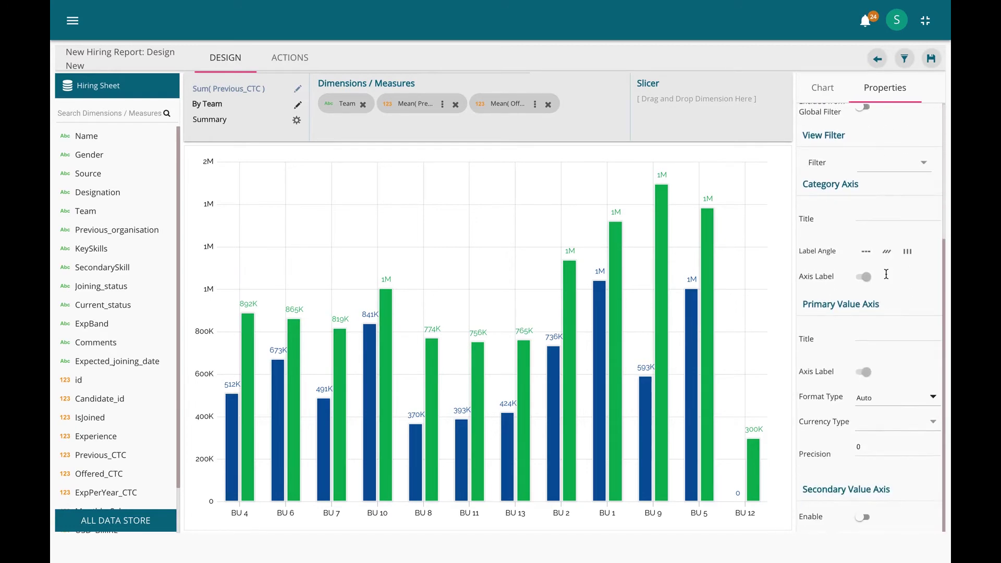
{"action": "left_click", "coordinate": [900, 402]}
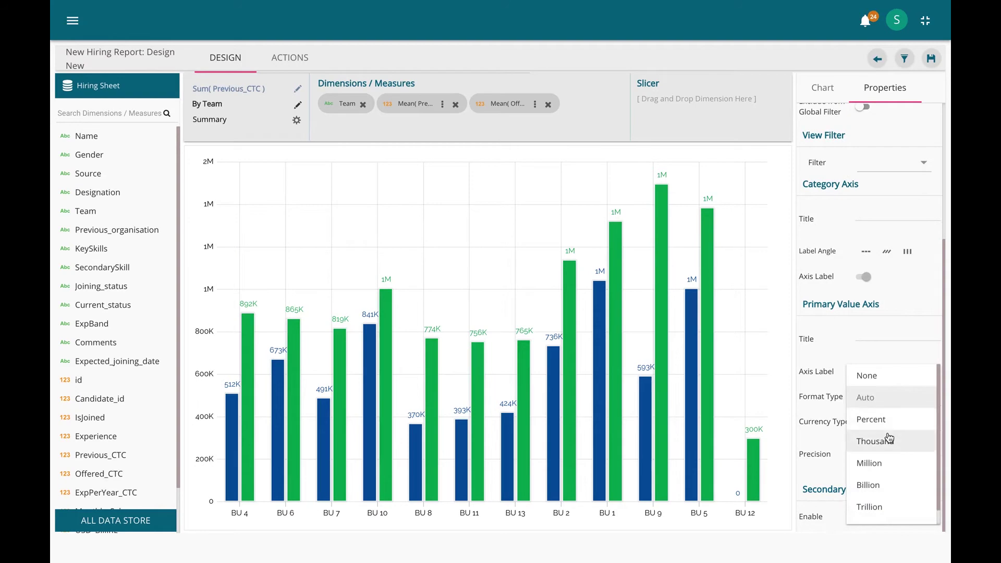
{"action": "left_click", "coordinate": [889, 440]}
{"action": "left_click", "coordinate": [896, 425]}
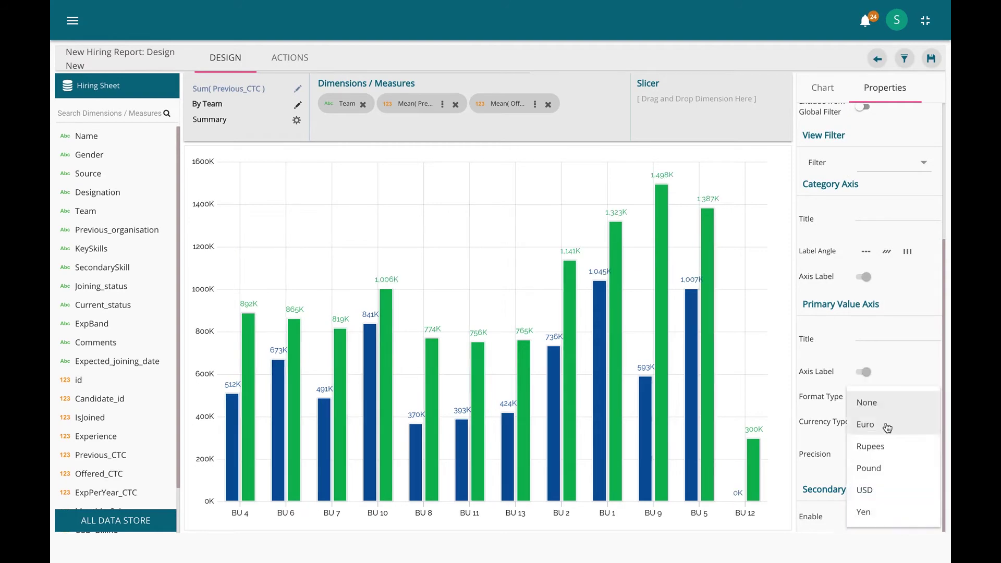
{"action": "left_click", "coordinate": [869, 447]}
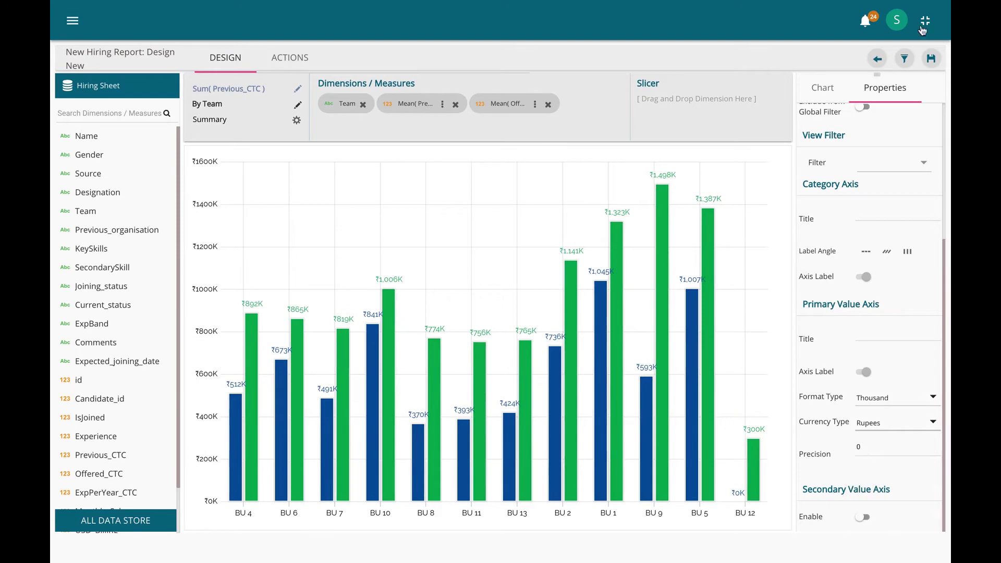
{"action": "left_click", "coordinate": [931, 58]}
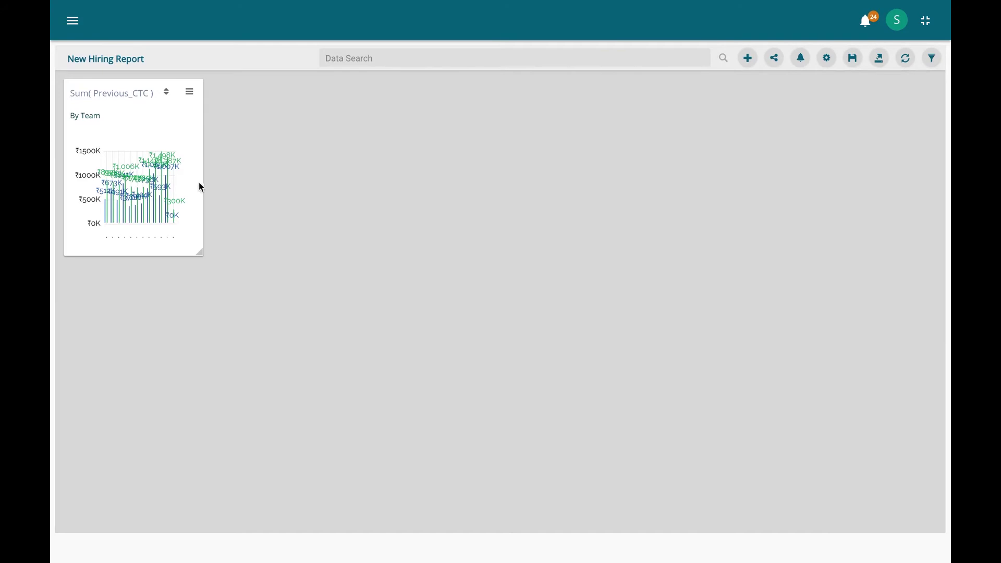
Step: Widen the chart tile on the report, sort its bars in descending order by mean Previous_CTC, and save the view
{"action": "left_click_drag", "start_coordinate": [202, 186], "coordinate": [525, 210]}
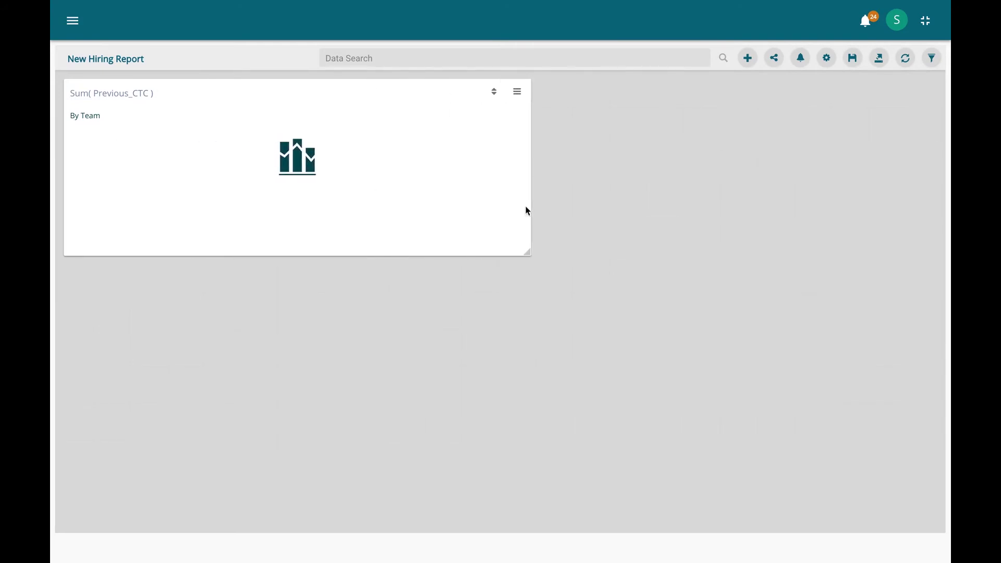
{"action": "left_click", "coordinate": [519, 98]}
{"action": "left_click", "coordinate": [510, 121]}
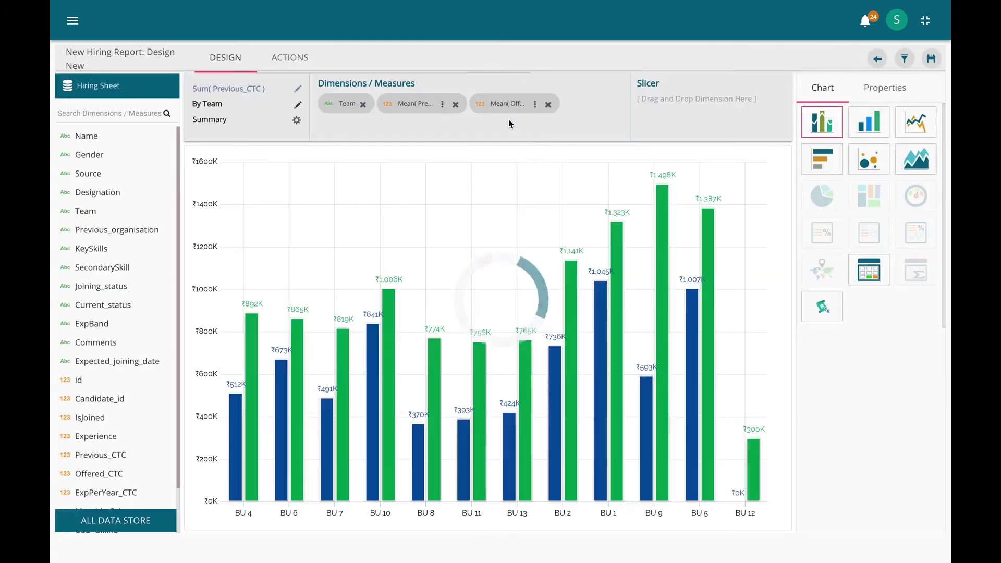
{"action": "left_click", "coordinate": [876, 88]}
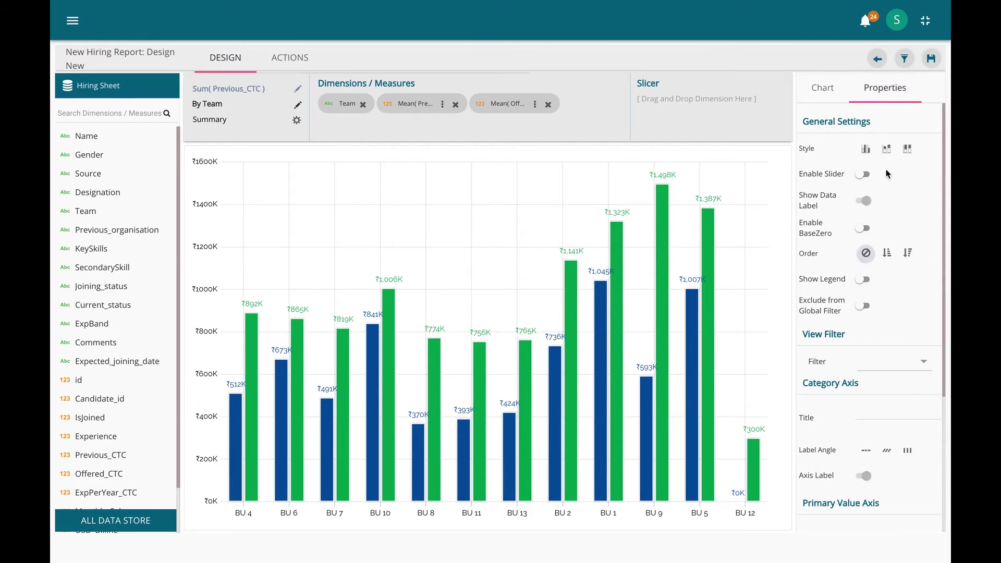
{"action": "left_click", "coordinate": [908, 253]}
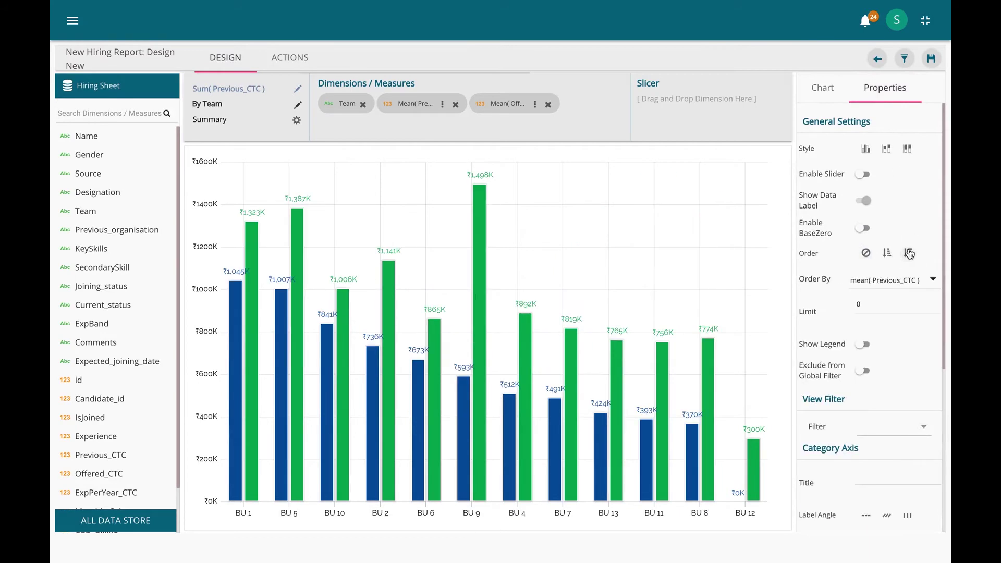
{"action": "mouse_move", "coordinate": [476, 286]}
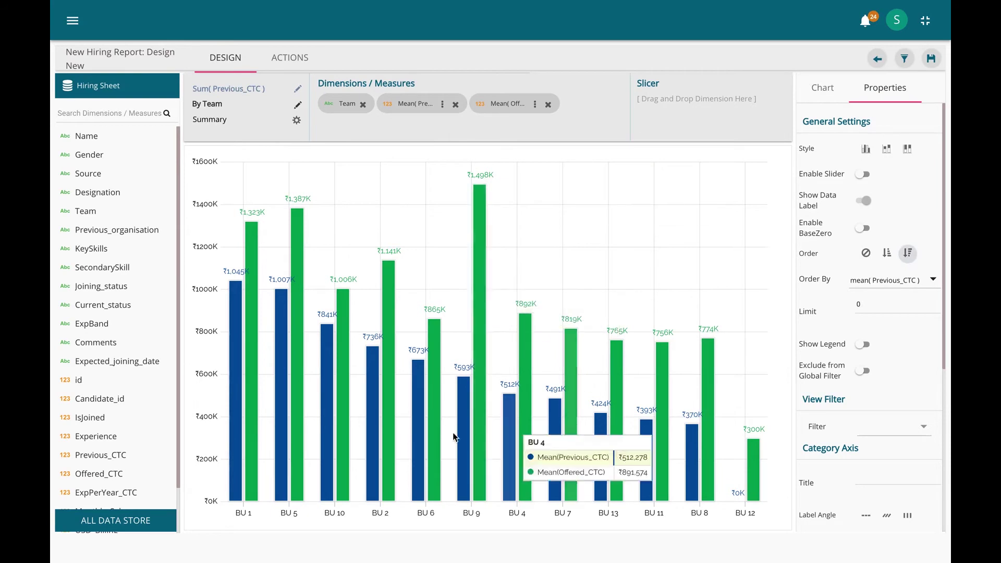
{"action": "left_click", "coordinate": [932, 58]}
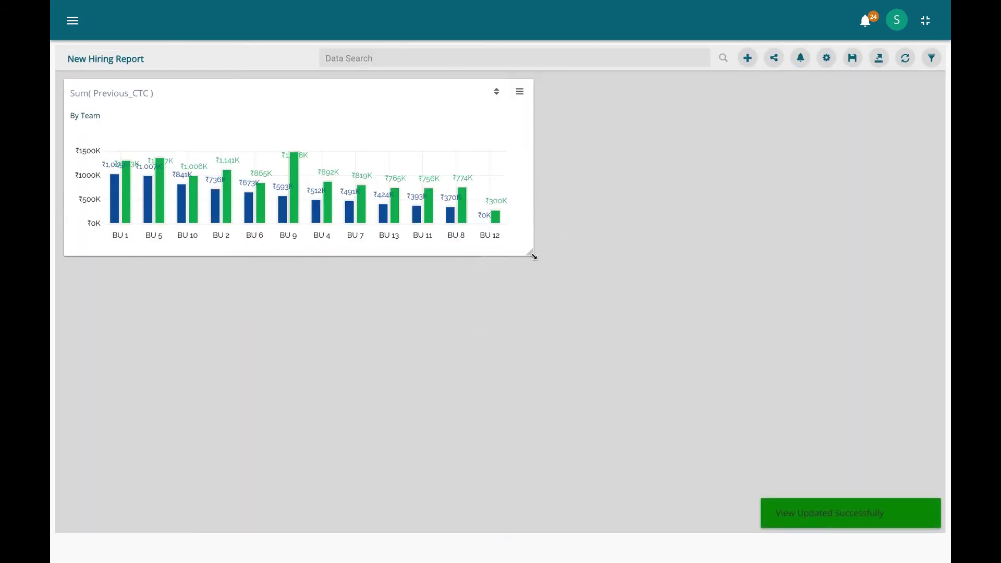
Step: Enlarge the chart tile in both width and height on the report canvas and save the report
{"action": "left_click_drag", "start_coordinate": [534, 255], "coordinate": [567, 291]}
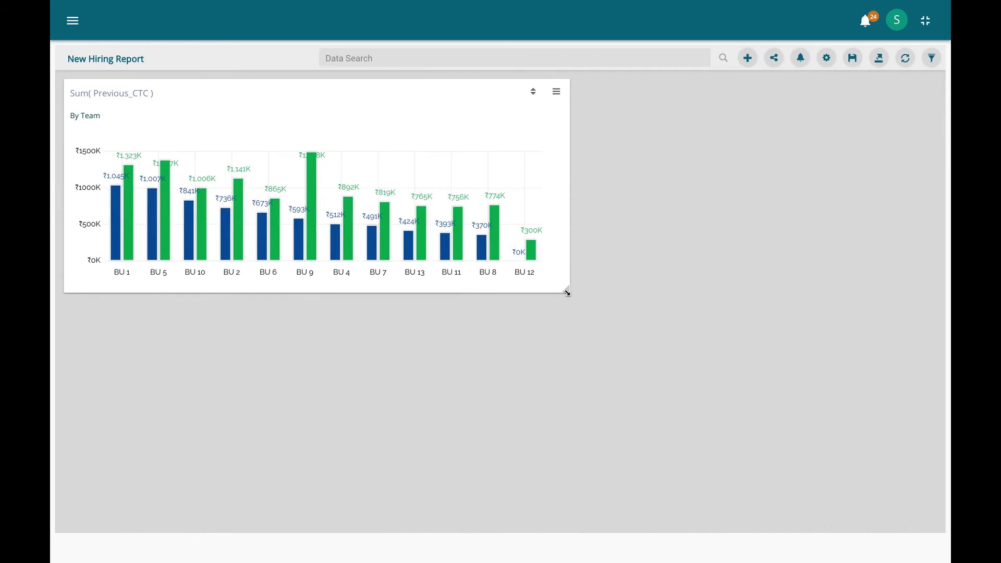
{"action": "mouse_move", "coordinate": [298, 260]}
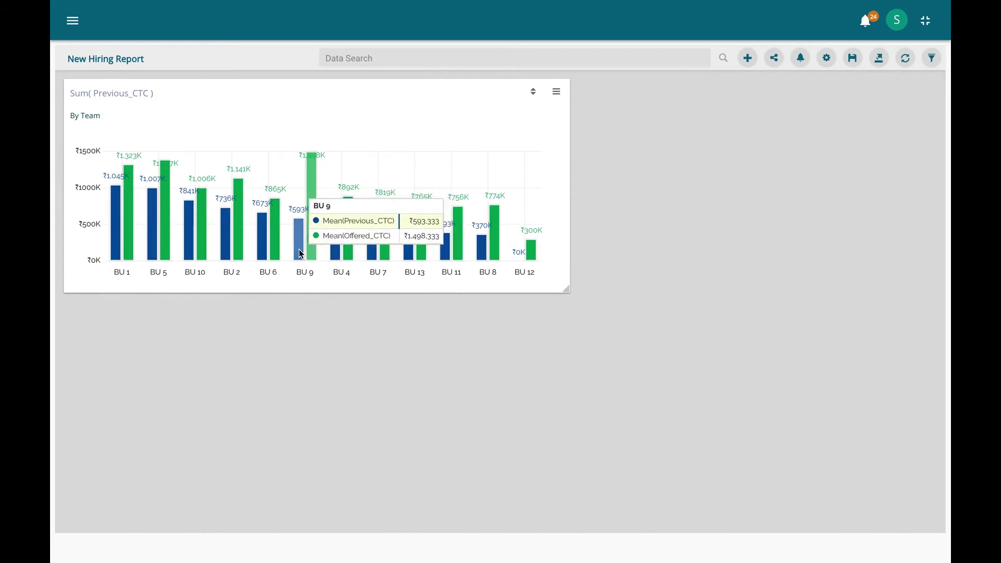
{"action": "mouse_move", "coordinate": [219, 244]}
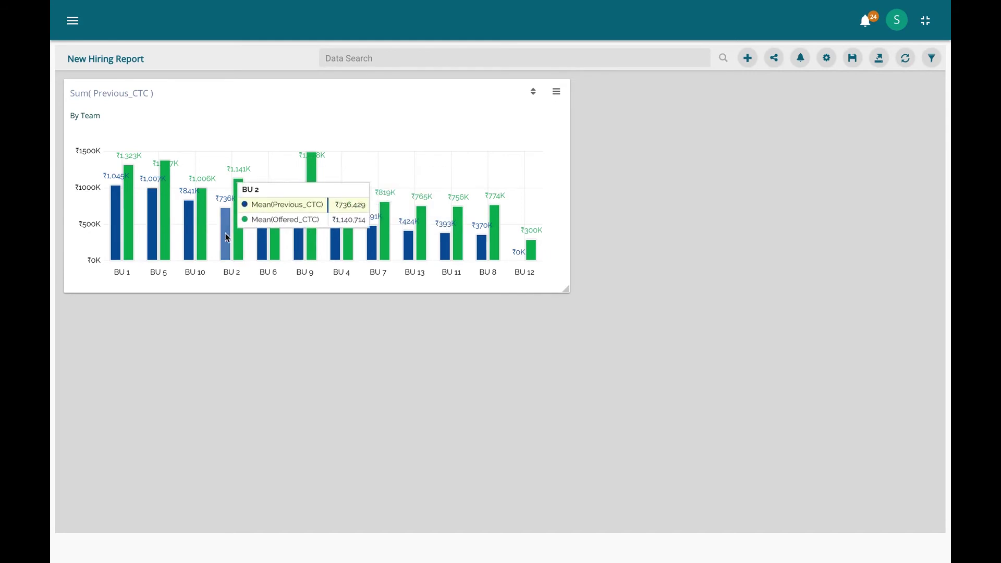
{"action": "mouse_move", "coordinate": [308, 232]}
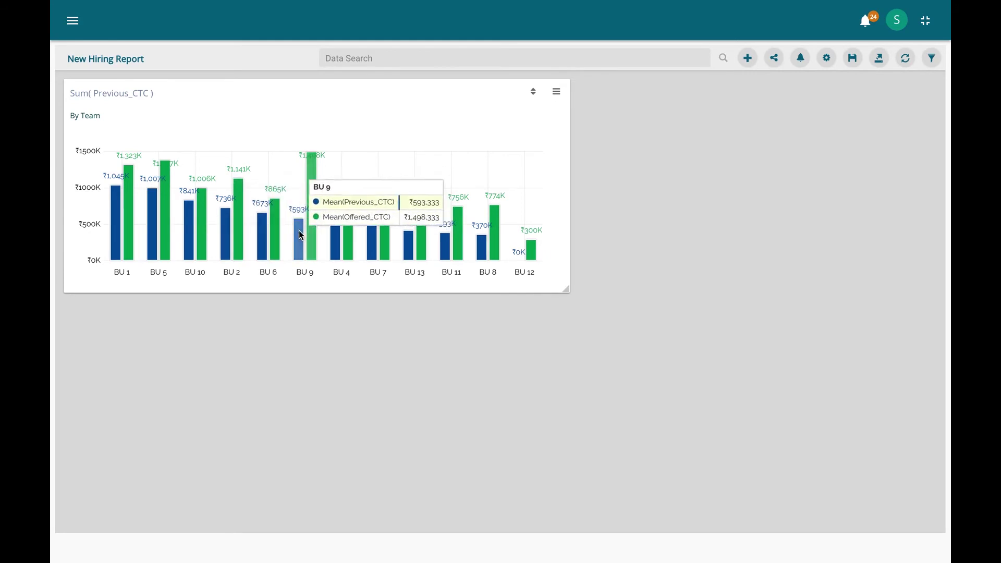
{"action": "mouse_move", "coordinate": [225, 208]}
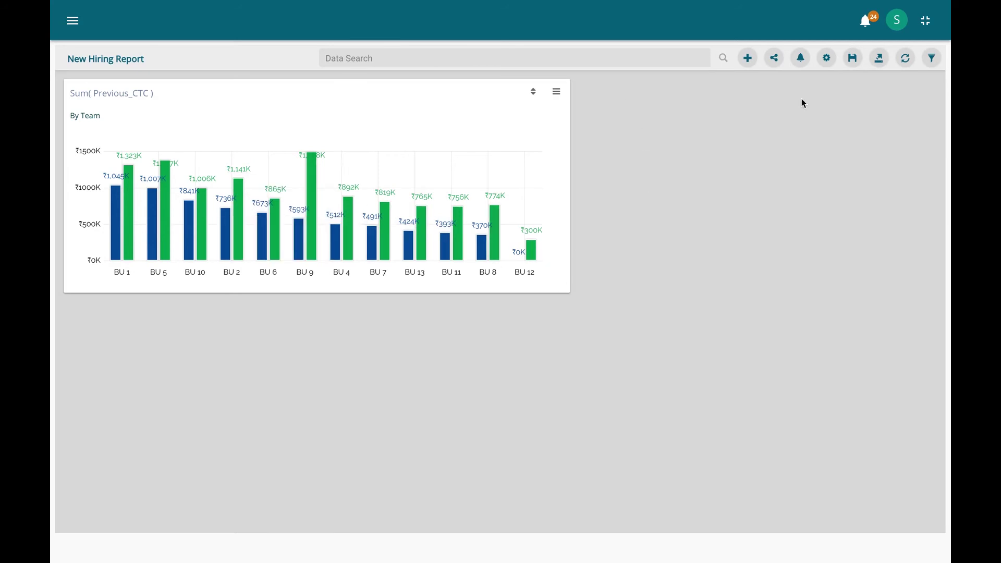
{"action": "left_click", "coordinate": [853, 59]}
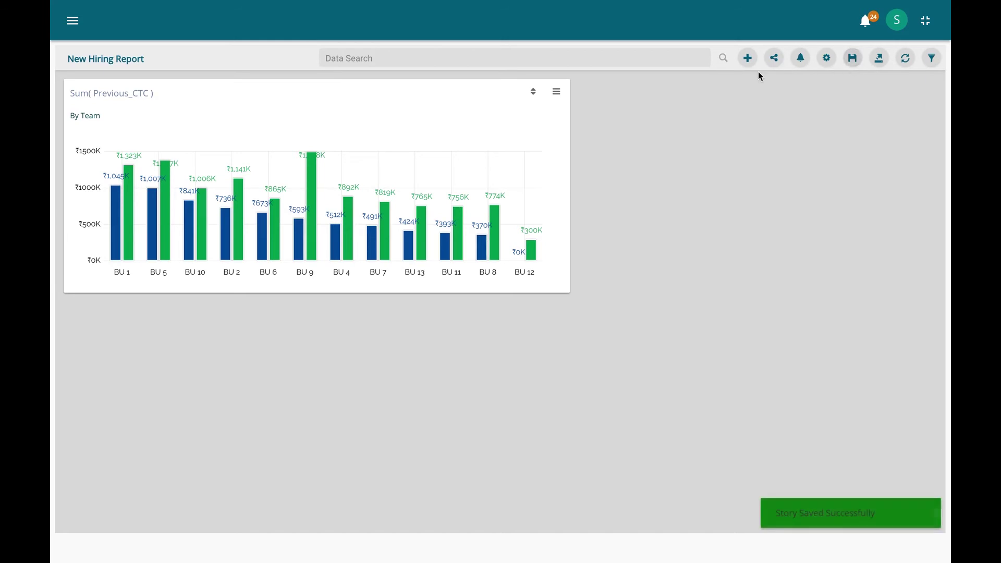
Step: Add a new chart to the report with ExpBand as the dimension and Monthly_Salary added twice as a measure
{"action": "left_click", "coordinate": [749, 60]}
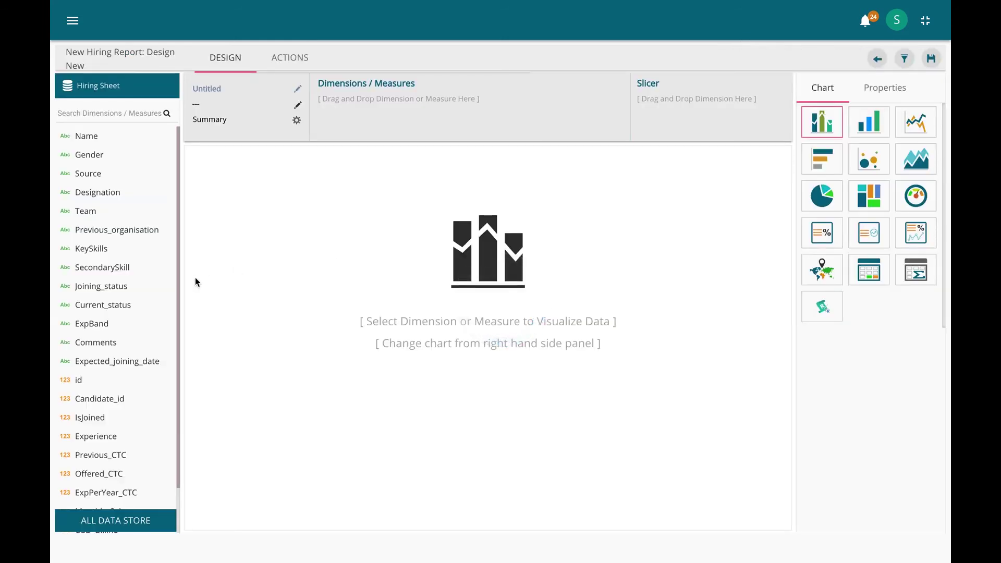
{"action": "left_click_drag", "start_coordinate": [97, 329], "coordinate": [359, 101]}
{"action": "scroll", "coordinate": [139, 376], "scroll_direction": "down", "scroll_amount": 3}
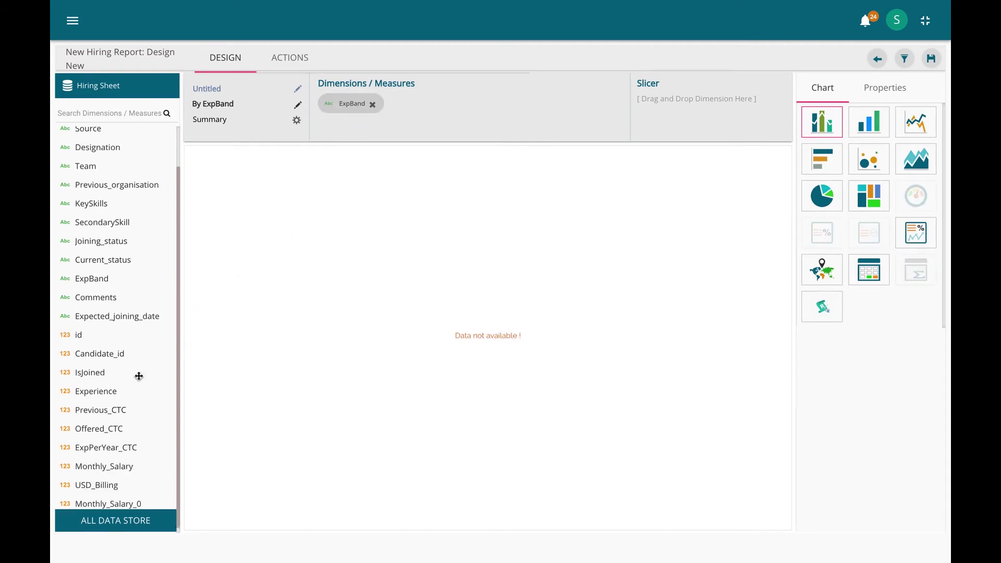
{"action": "left_click_drag", "start_coordinate": [114, 462], "coordinate": [464, 109]}
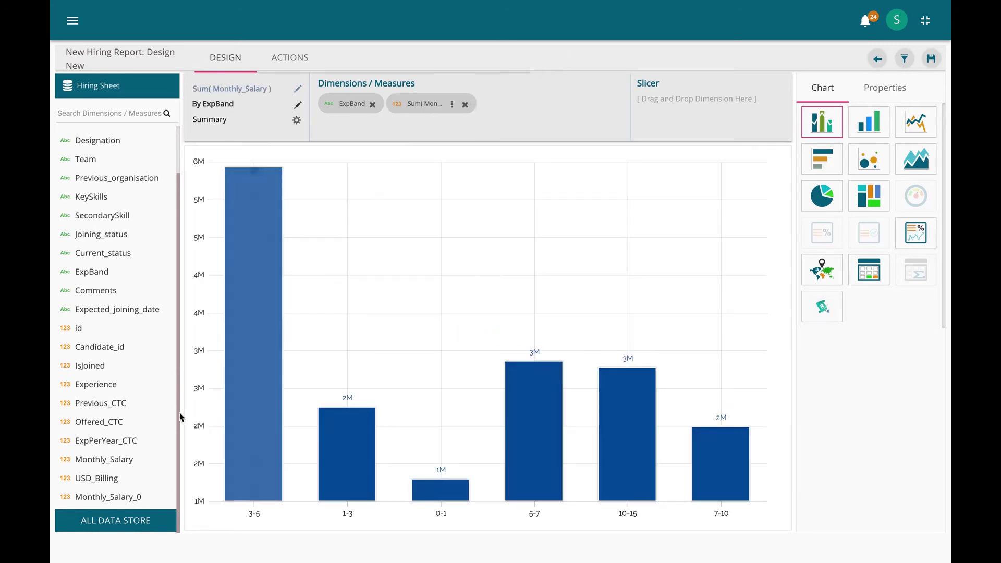
{"action": "left_click_drag", "start_coordinate": [120, 462], "coordinate": [564, 104]}
Step: Set the aggregation of the first Monthly_Salary series to Mean and apply it
{"action": "left_click", "coordinate": [452, 104]}
{"action": "left_click", "coordinate": [557, 181]}
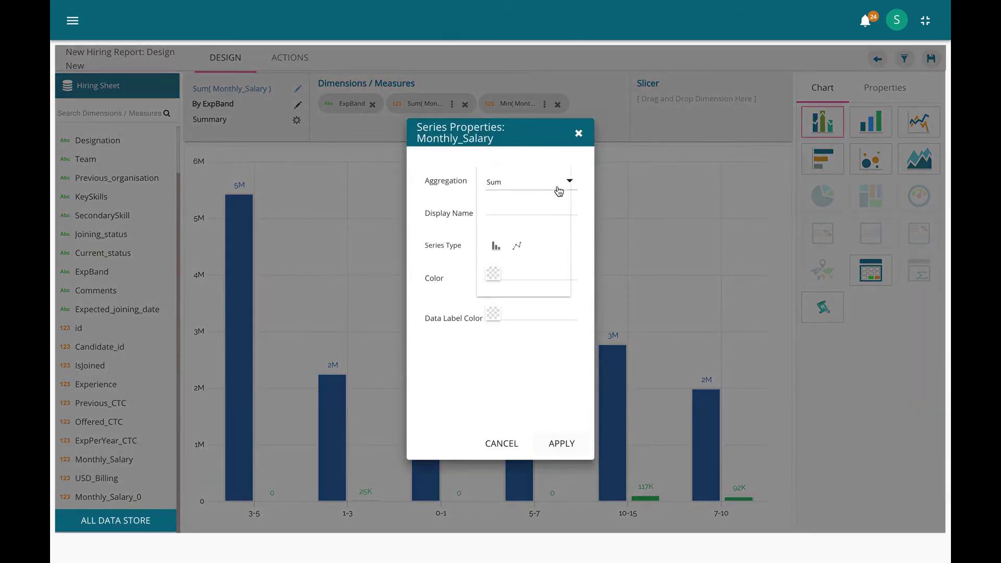
{"action": "left_click", "coordinate": [513, 270]}
{"action": "left_click", "coordinate": [561, 444]}
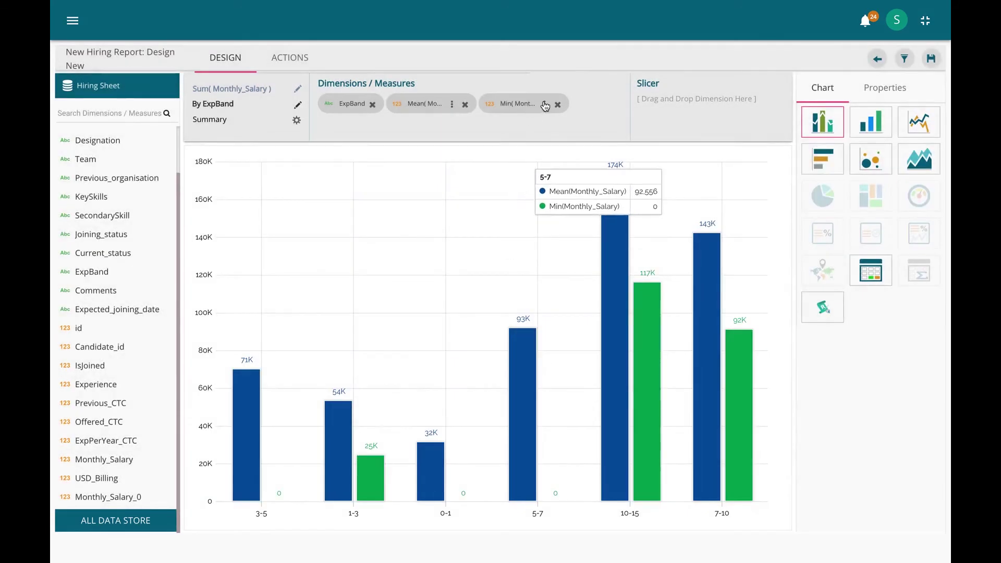
Step: Set the aggregation of the second Monthly_Salary series to Mean and apply it
{"action": "left_click", "coordinate": [544, 105]}
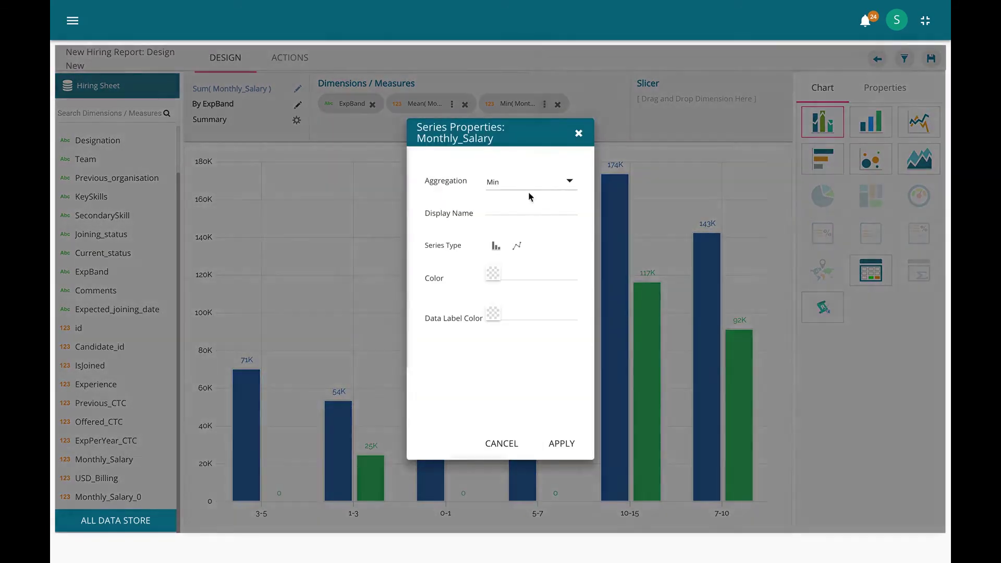
{"action": "left_click", "coordinate": [556, 181]}
{"action": "left_click", "coordinate": [514, 249]}
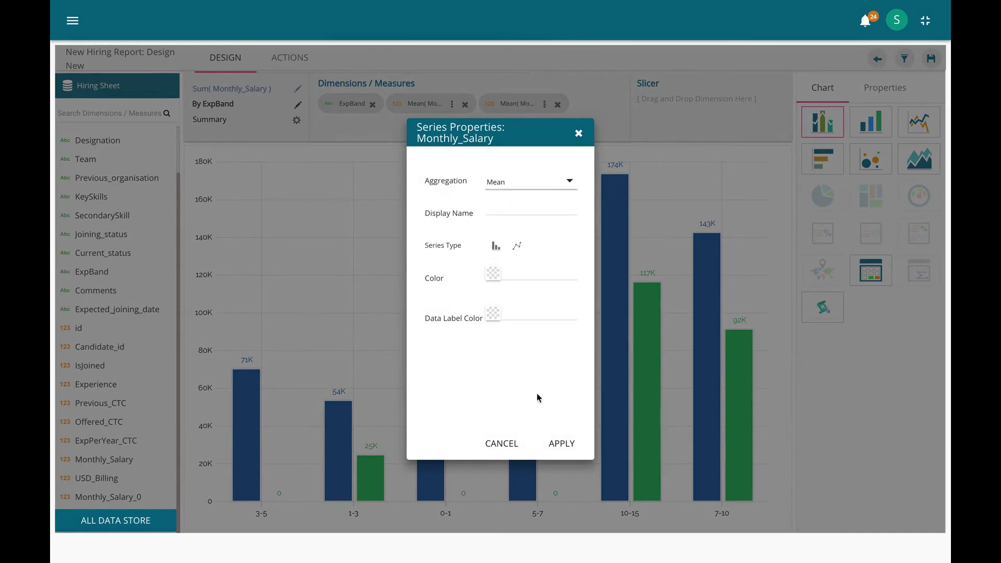
{"action": "left_click", "coordinate": [561, 443]}
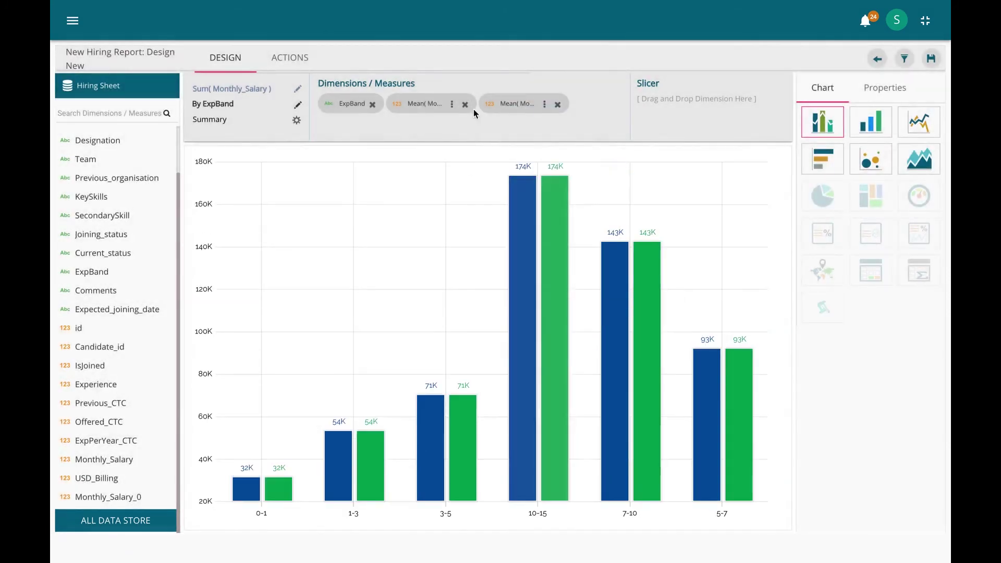
Step: Filter the first Monthly_Salary series by Gender so that it includes only Male
{"action": "left_click", "coordinate": [452, 104]}
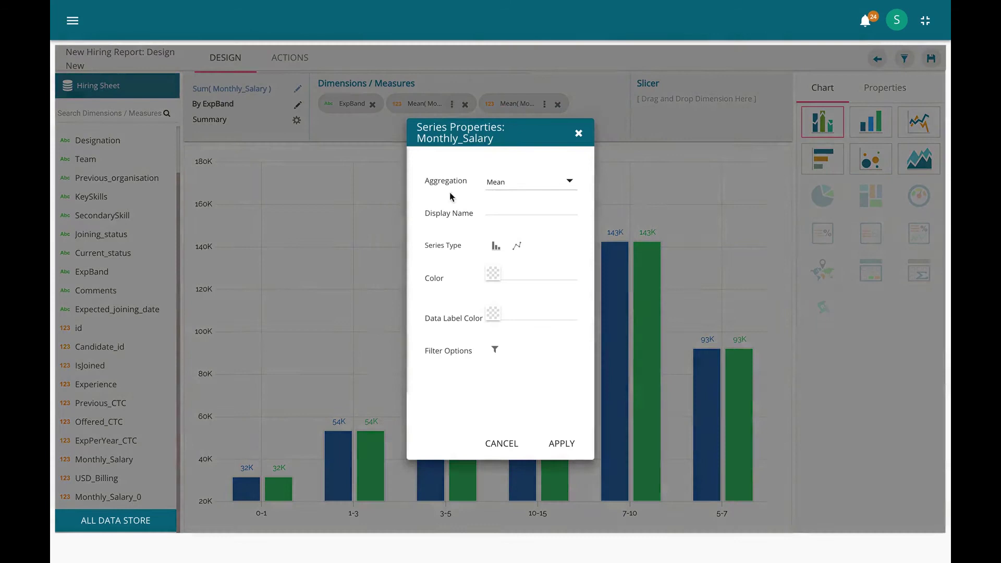
{"action": "left_click", "coordinate": [494, 349]}
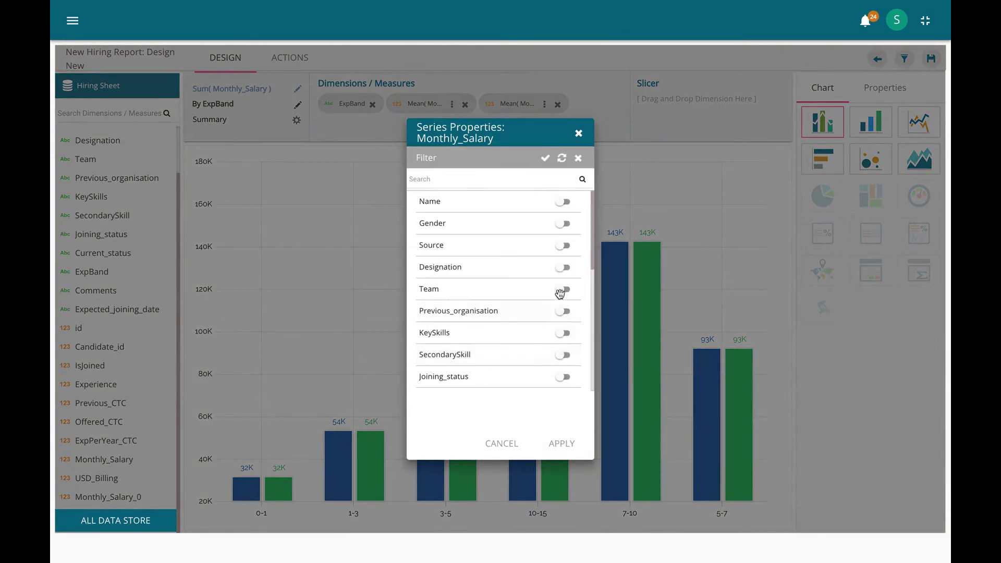
{"action": "left_click", "coordinate": [562, 225]}
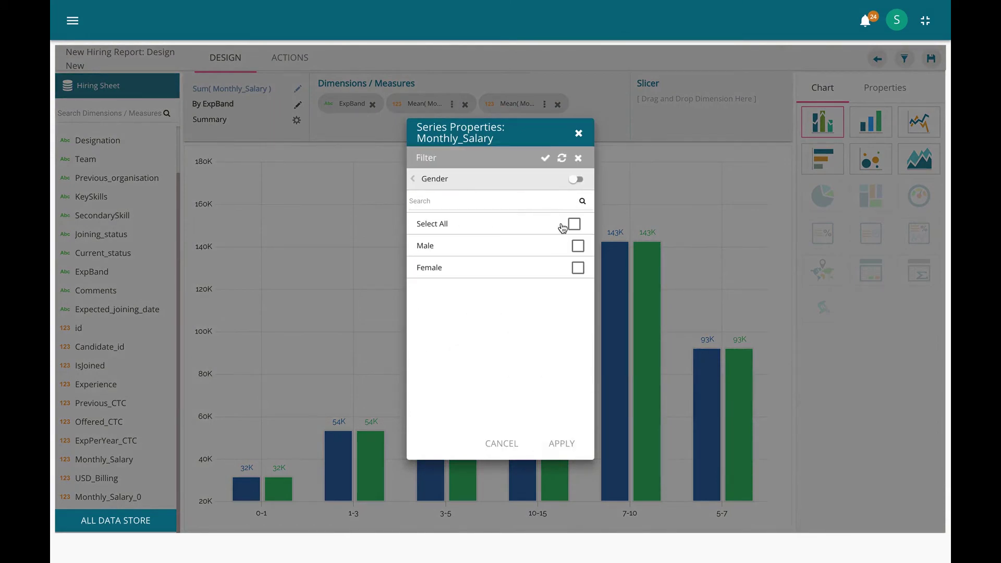
{"action": "left_click", "coordinate": [578, 246]}
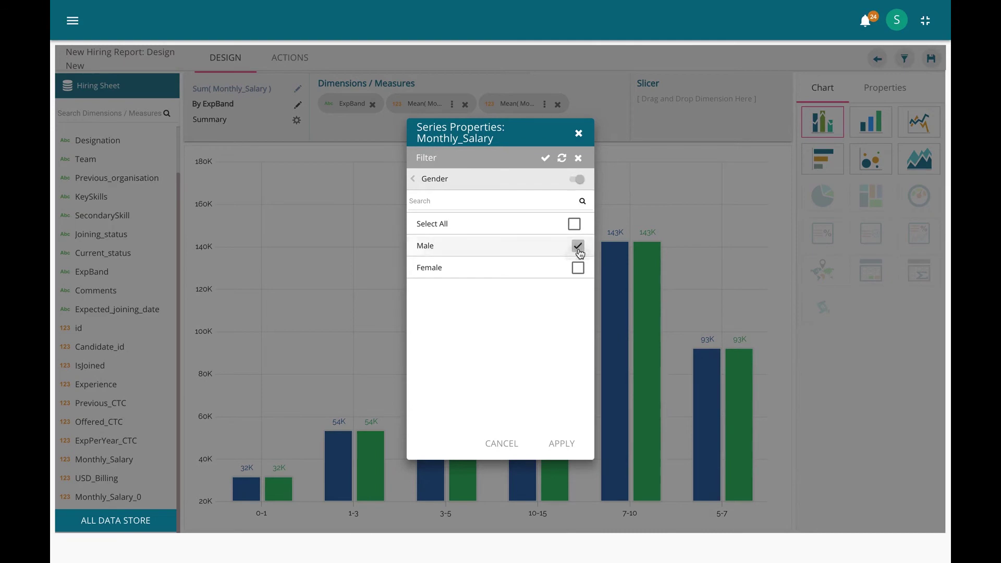
{"action": "left_click", "coordinate": [544, 158]}
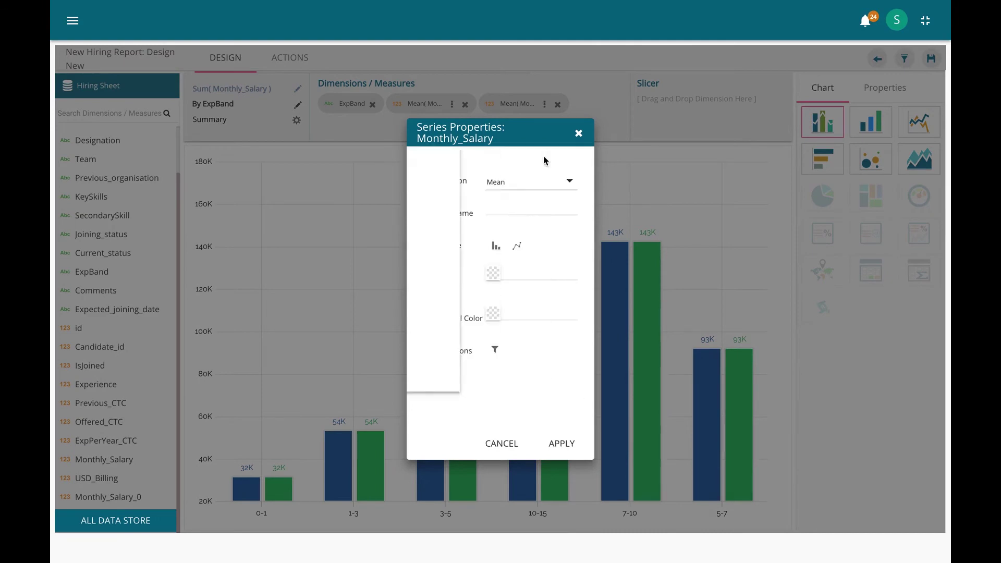
Step: Set the color of the first Monthly_Salary series to blue #0000d6 and apply the series properties
{"action": "left_click", "coordinate": [494, 275]}
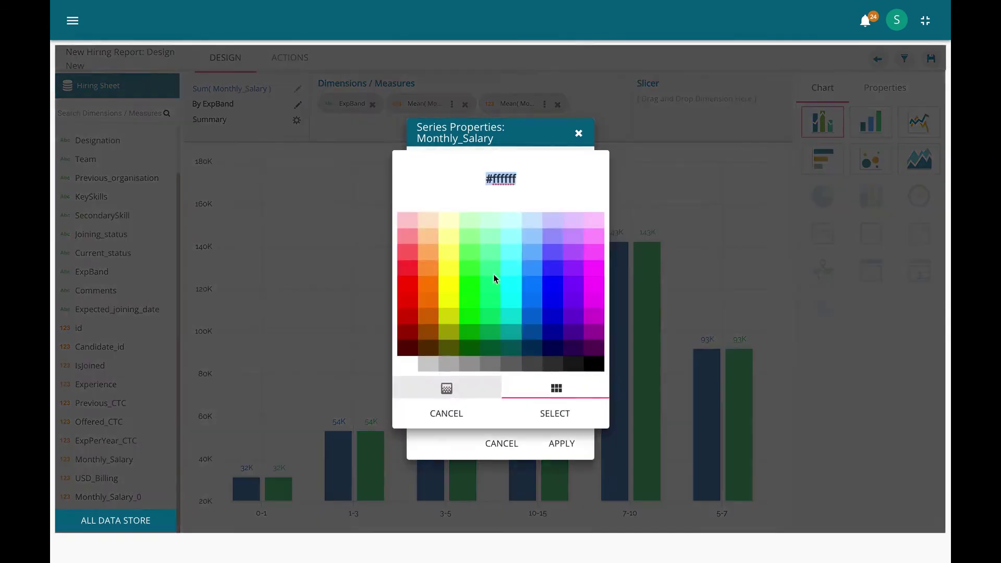
{"action": "left_click", "coordinate": [551, 315]}
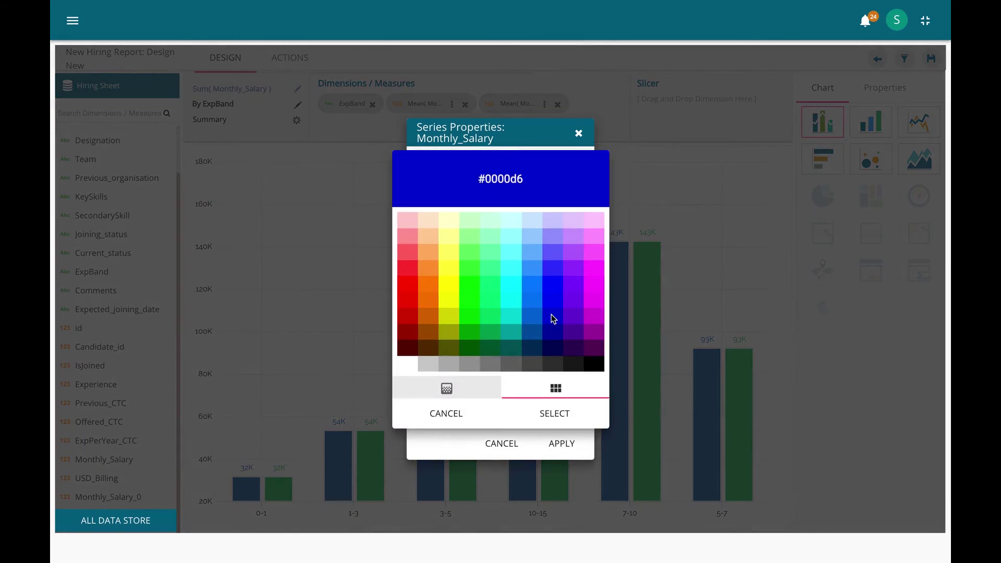
{"action": "left_click", "coordinate": [554, 414]}
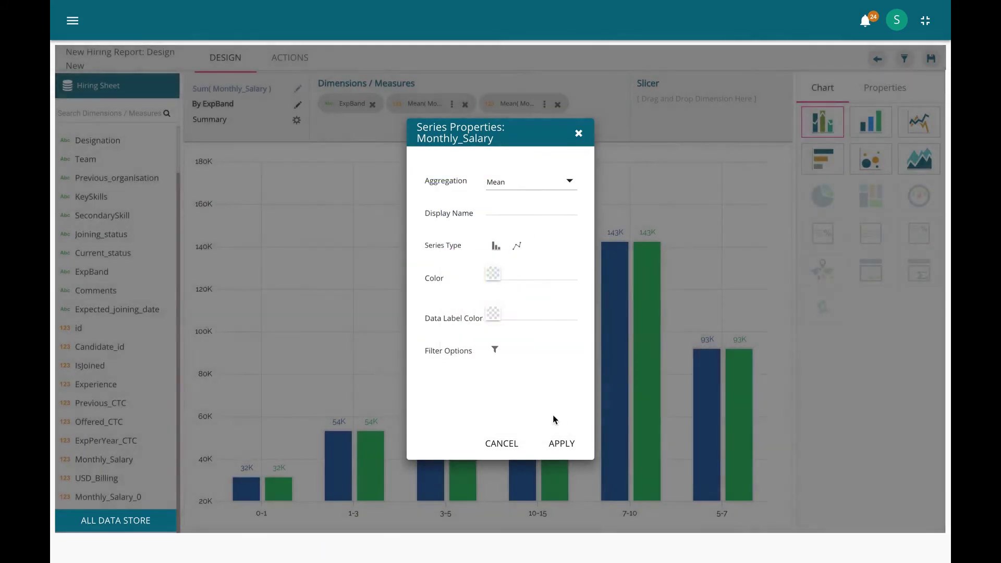
{"action": "left_click", "coordinate": [558, 443]}
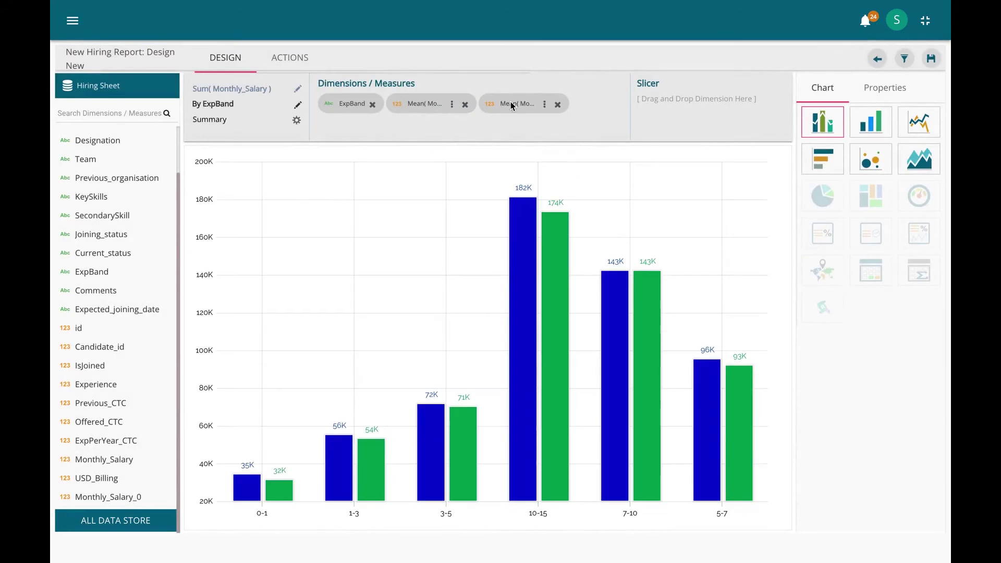
Step: Filter the second Monthly_Salary series by Gender so that it includes only Female, keeping its aggregation at Mean
{"action": "left_click", "coordinate": [546, 105]}
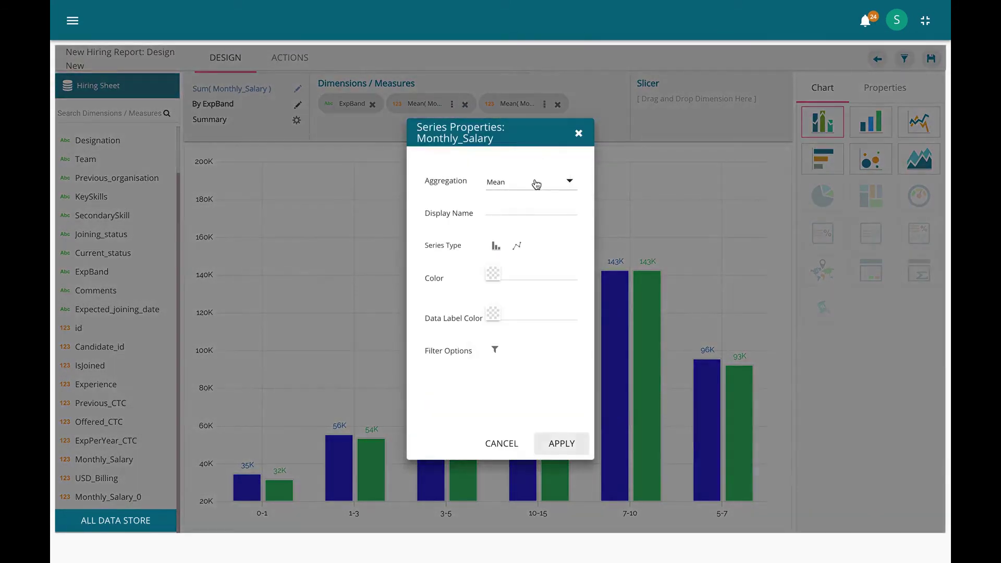
{"action": "left_click", "coordinate": [536, 184]}
{"action": "left_click", "coordinate": [520, 183]}
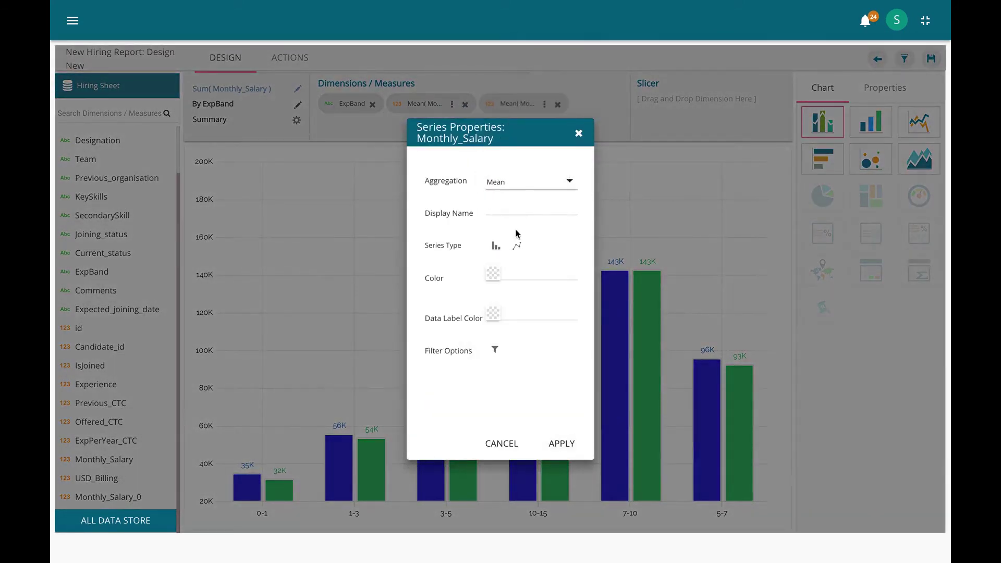
{"action": "left_click", "coordinate": [494, 351]}
{"action": "left_click", "coordinate": [563, 225]}
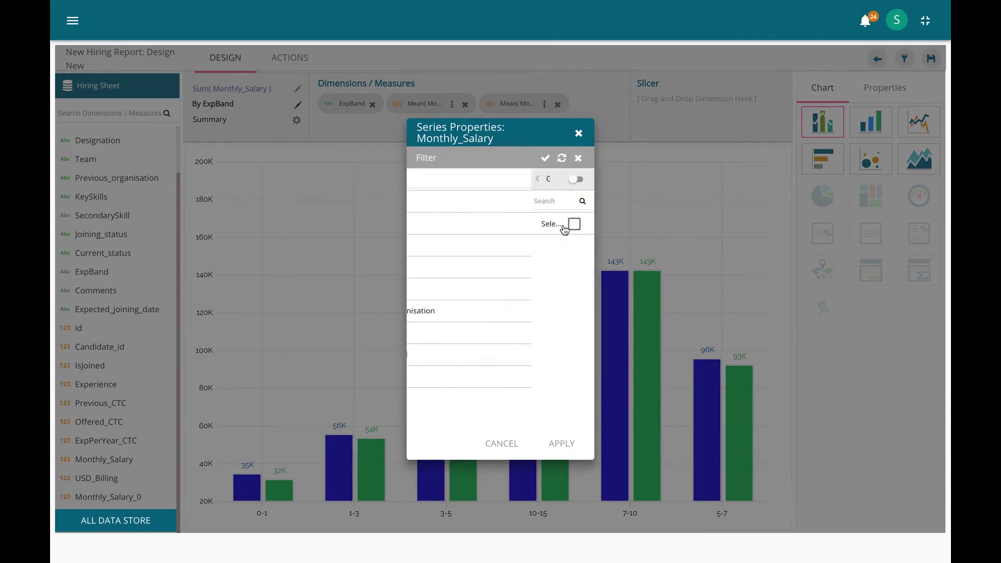
{"action": "left_click", "coordinate": [578, 268]}
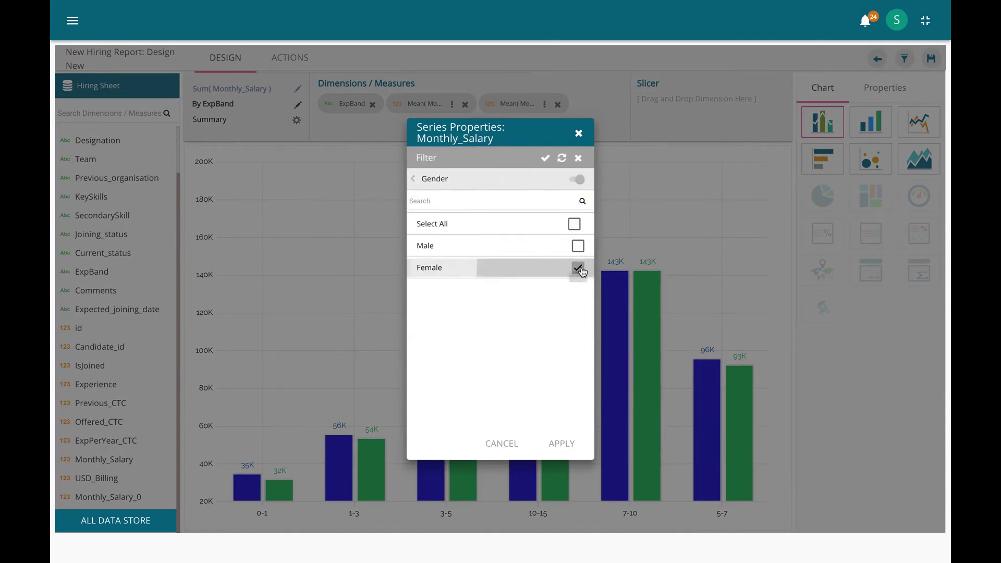
{"action": "left_click", "coordinate": [546, 158]}
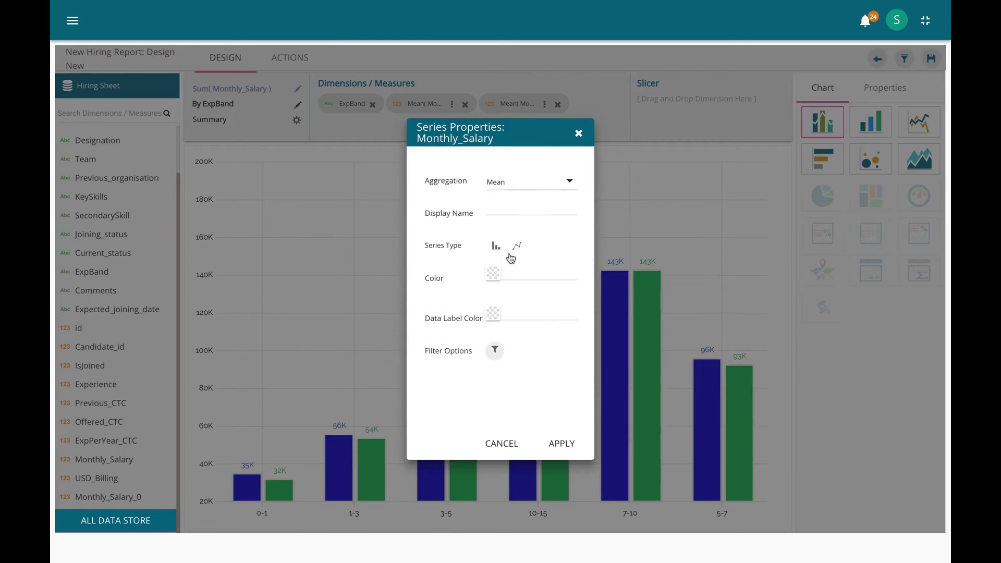
Step: Set the color of the second Monthly_Salary series to magenta #d600d6 and apply the series properties
{"action": "left_click", "coordinate": [493, 274]}
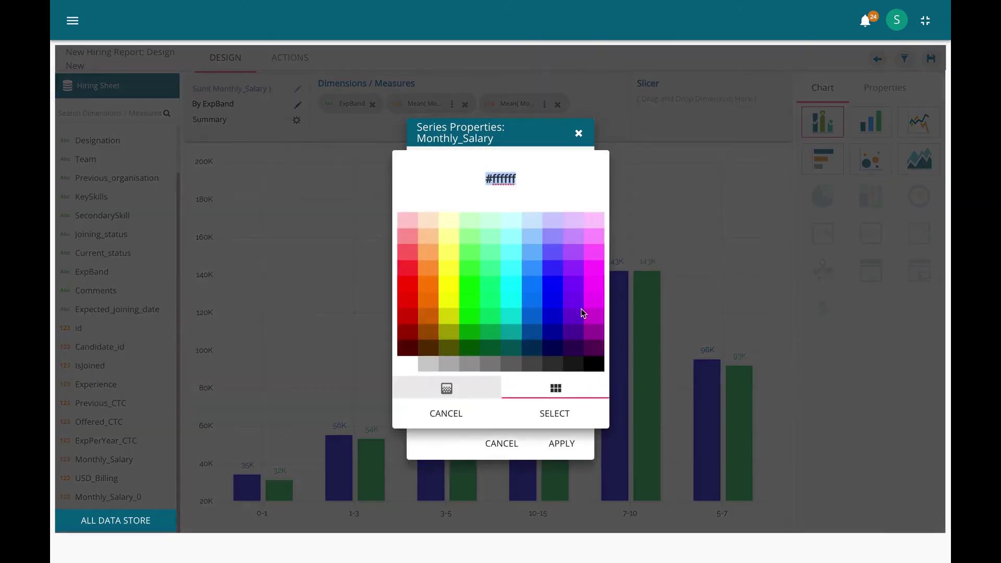
{"action": "left_click", "coordinate": [599, 317]}
{"action": "left_click", "coordinate": [549, 417]}
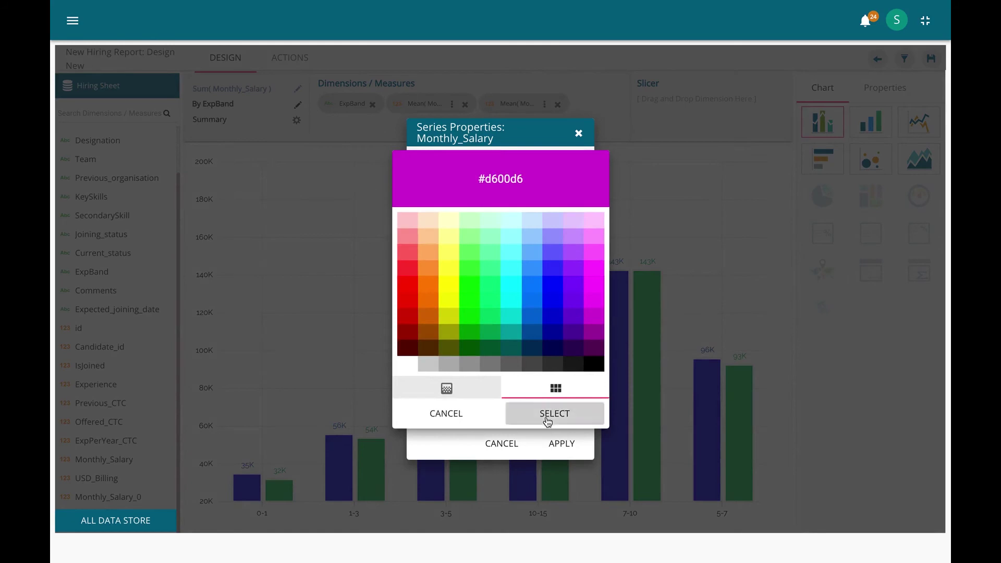
{"action": "left_click", "coordinate": [565, 444]}
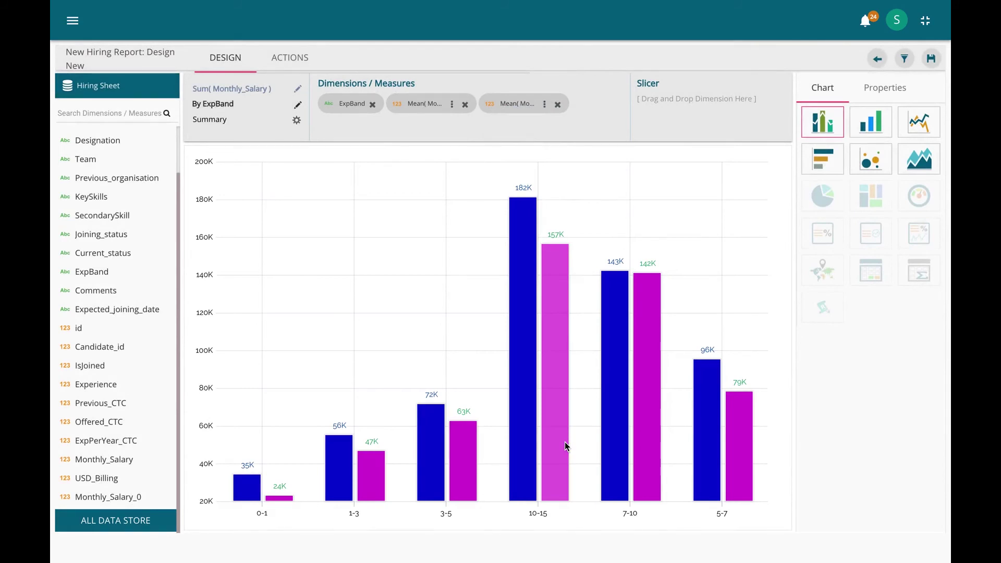
Step: Inspect the male and female mean salaries for several experience bands and save the view to the report
{"action": "mouse_move", "coordinate": [609, 435]}
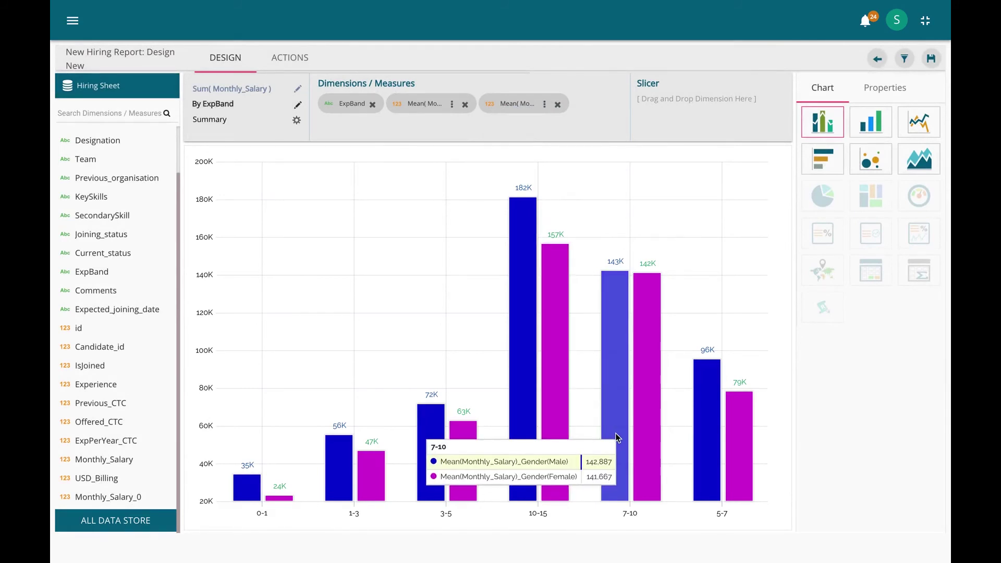
{"action": "mouse_move", "coordinate": [561, 387]}
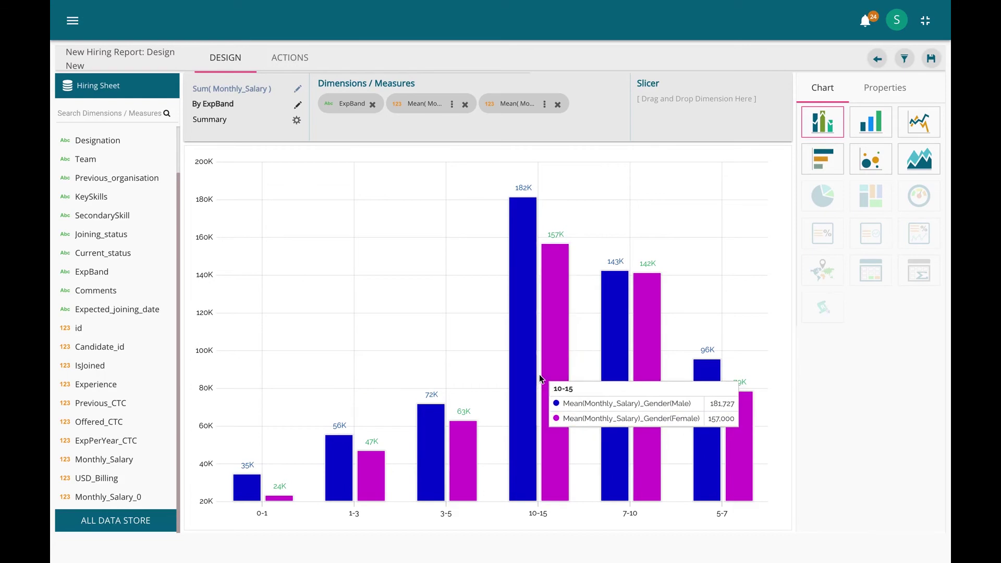
{"action": "mouse_move", "coordinate": [255, 493]}
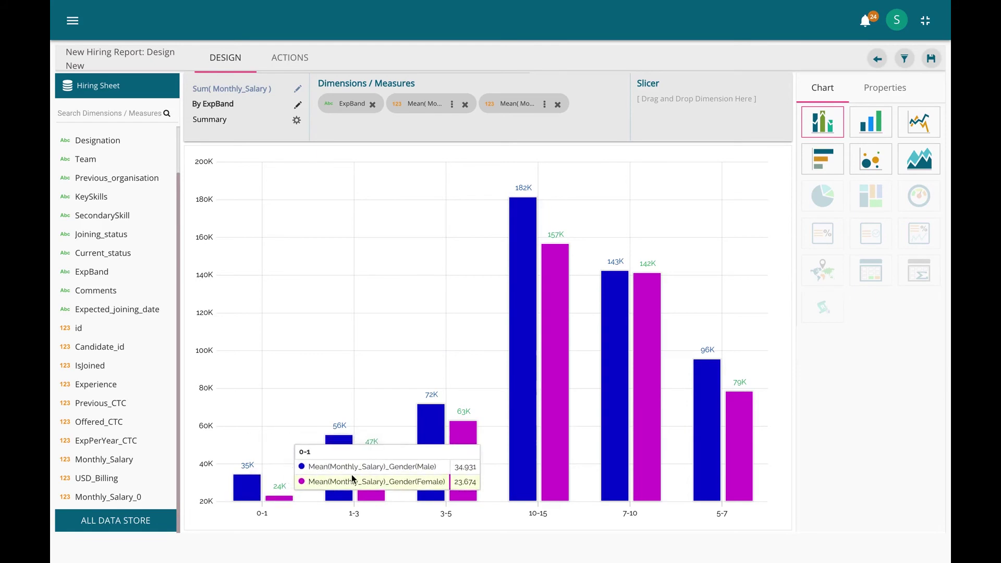
{"action": "left_click", "coordinate": [931, 58]}
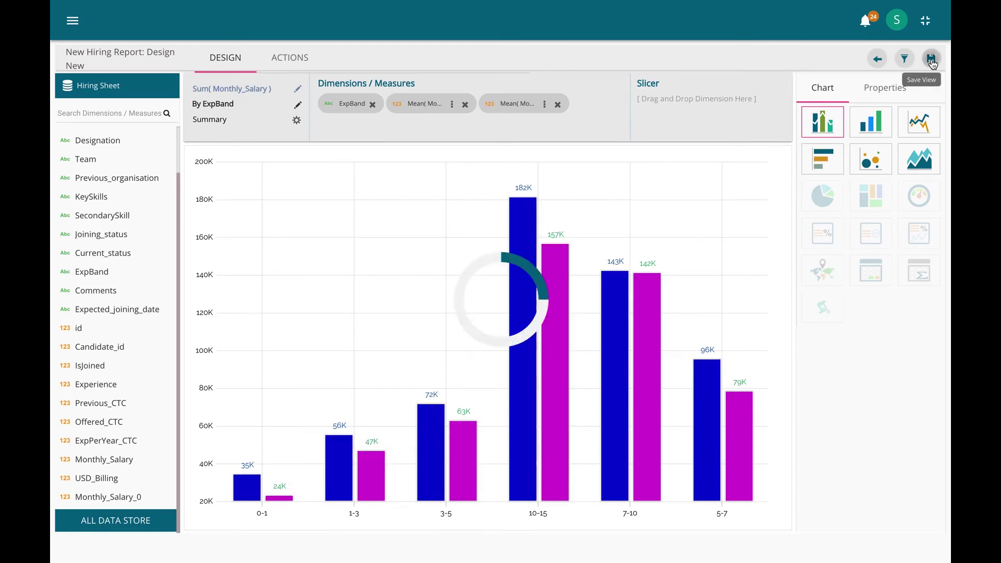
Step: Enlarge the Monthly_Salary tile to fill the space beside the Previous_CTC chart and save the story
{"action": "left_click_drag", "start_coordinate": [717, 254], "coordinate": [938, 296]}
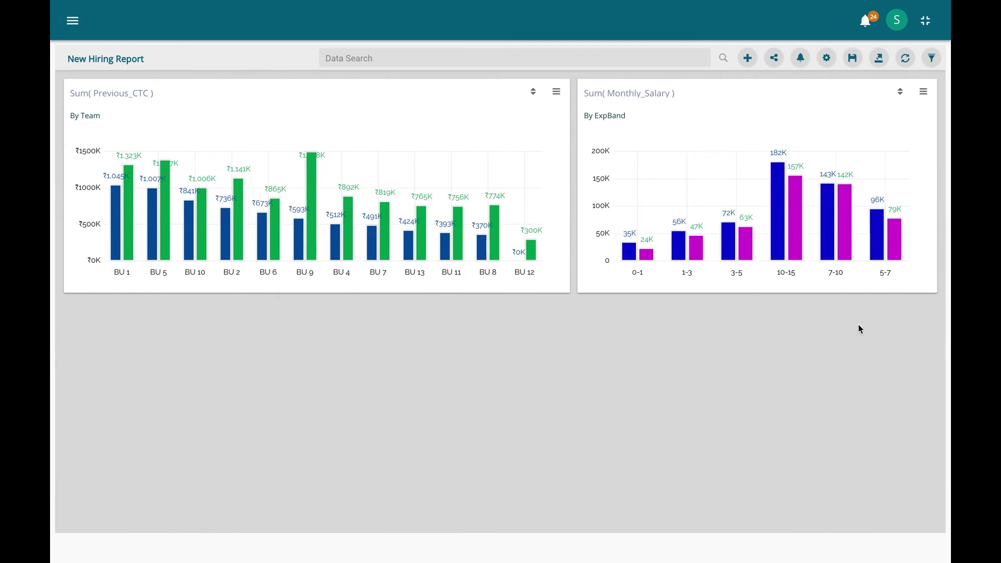
{"action": "left_click", "coordinate": [853, 59]}
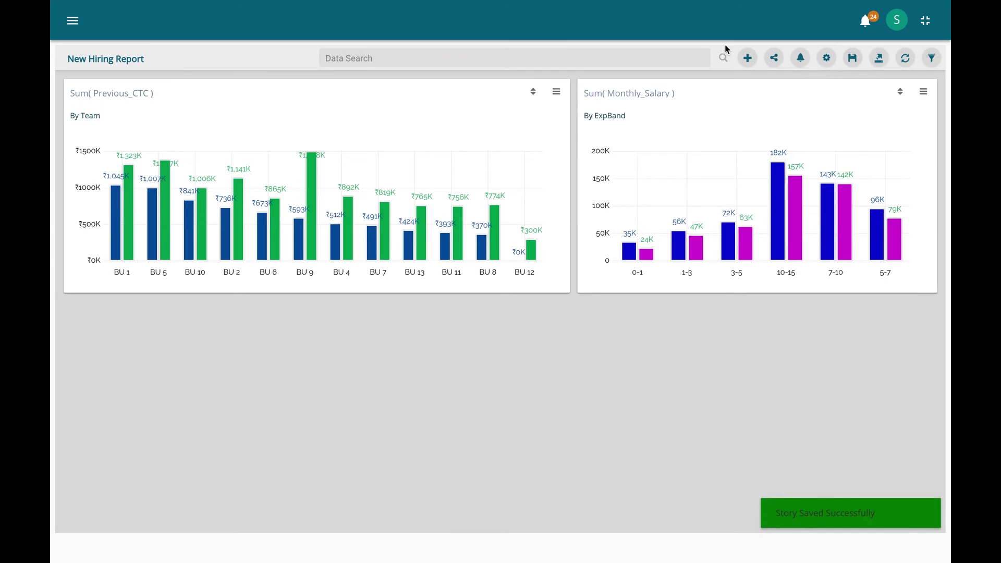
Step: Create a new view plotting the IsJoined and Experience measures by KeySkills as a bubble chart
{"action": "left_click", "coordinate": [749, 56]}
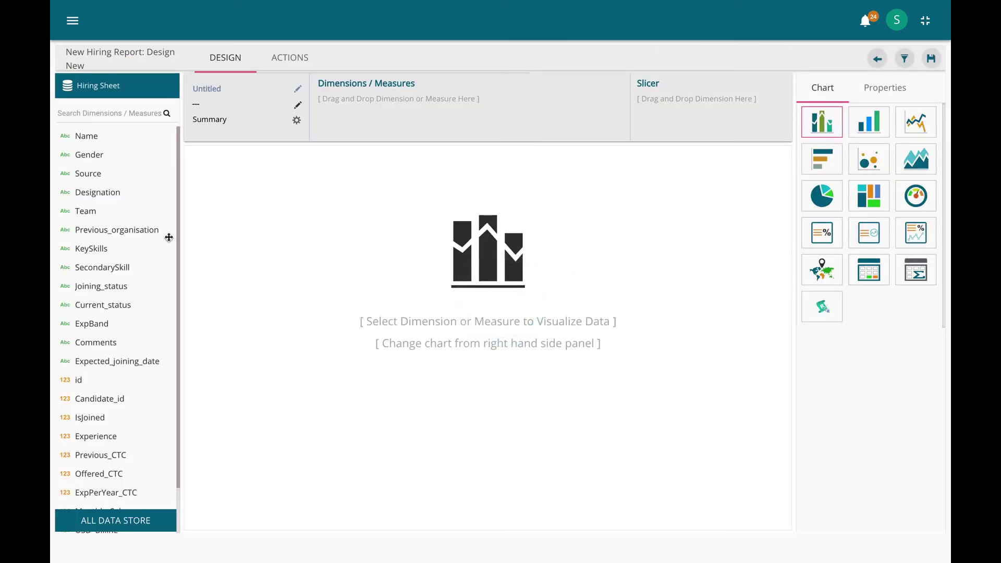
{"action": "left_click_drag", "start_coordinate": [79, 248], "coordinate": [339, 101]}
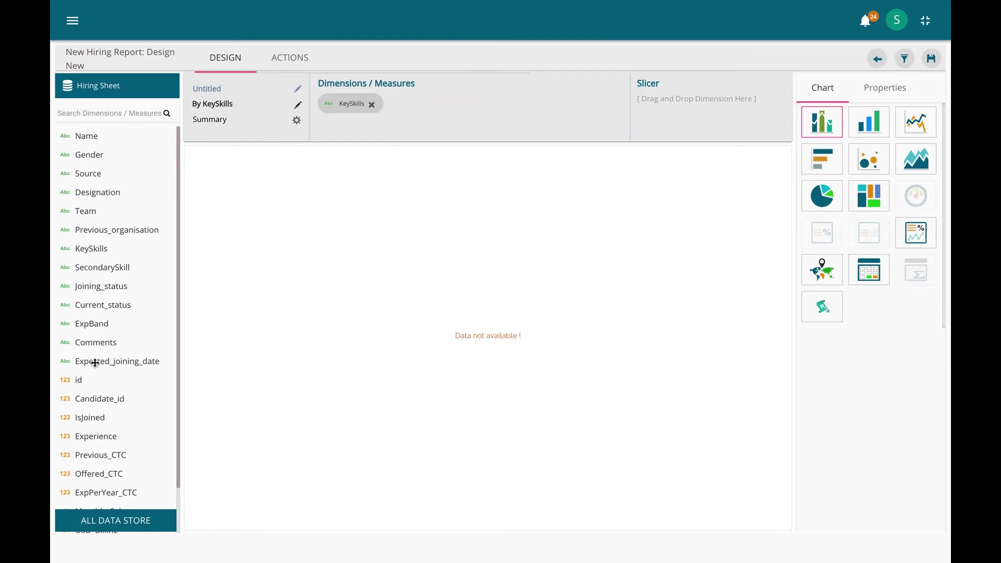
{"action": "left_click_drag", "start_coordinate": [85, 421], "coordinate": [418, 107]}
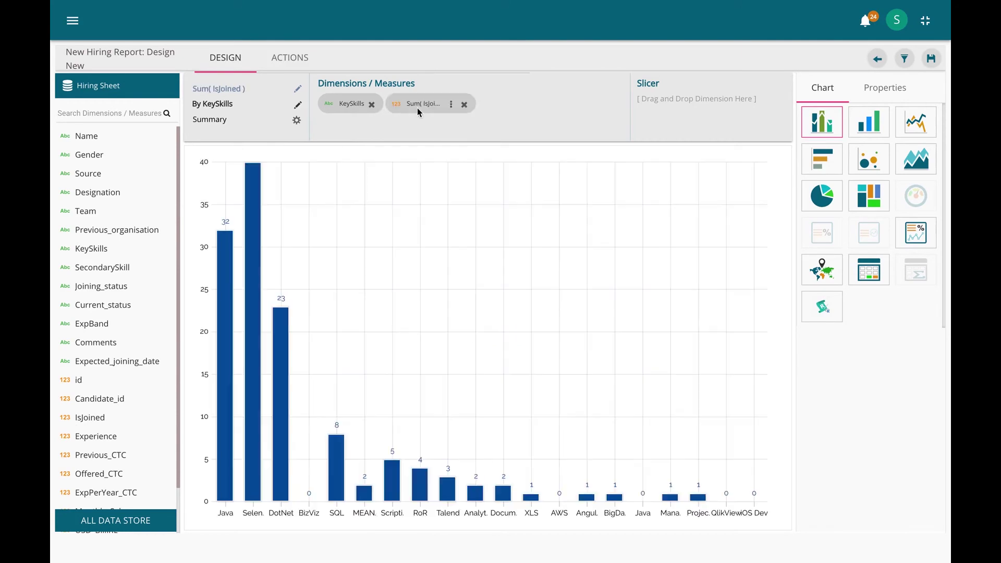
{"action": "scroll", "coordinate": [135, 395], "scroll_direction": "down", "scroll_amount": 3}
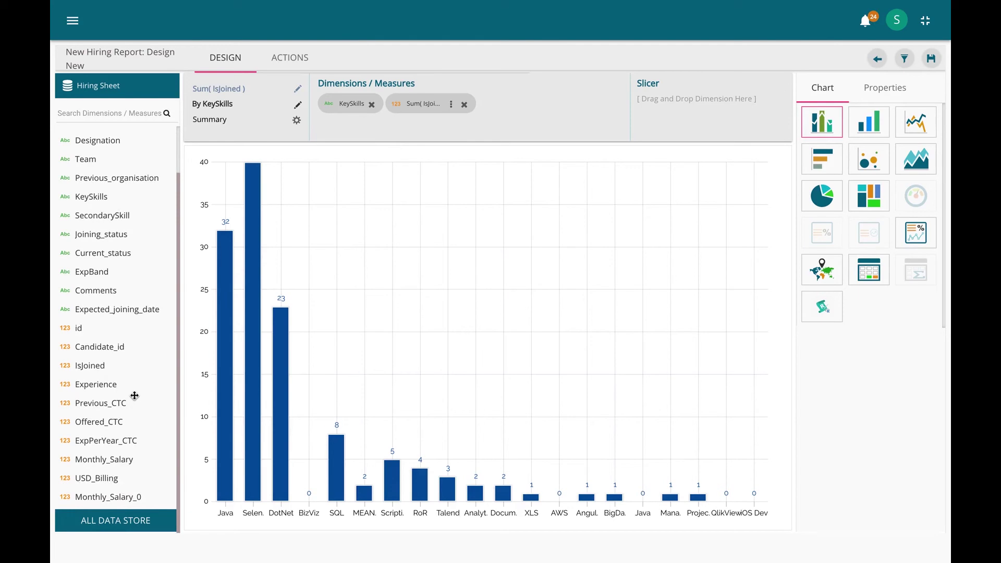
{"action": "left_click_drag", "start_coordinate": [102, 387], "coordinate": [537, 107]}
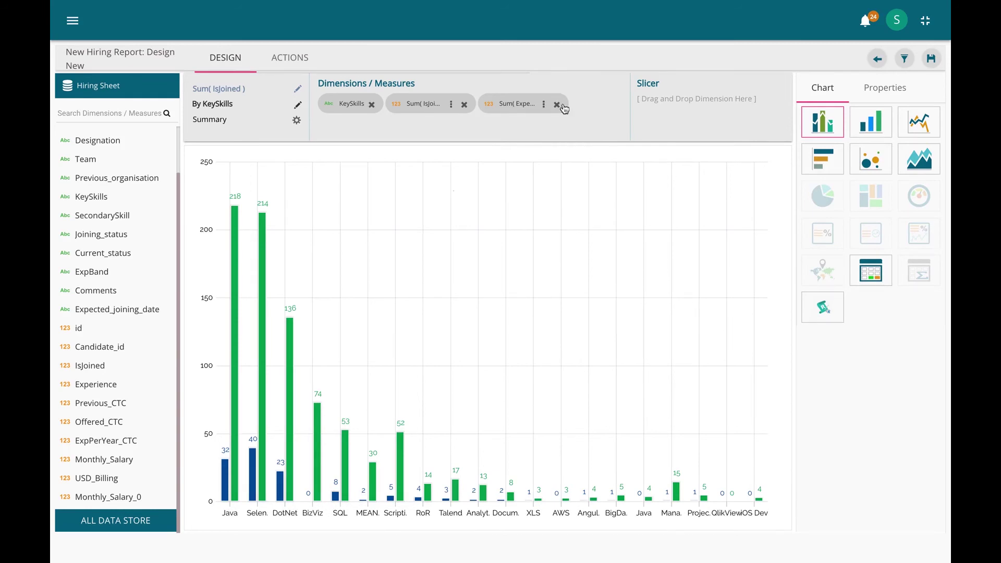
{"action": "left_click", "coordinate": [869, 160]}
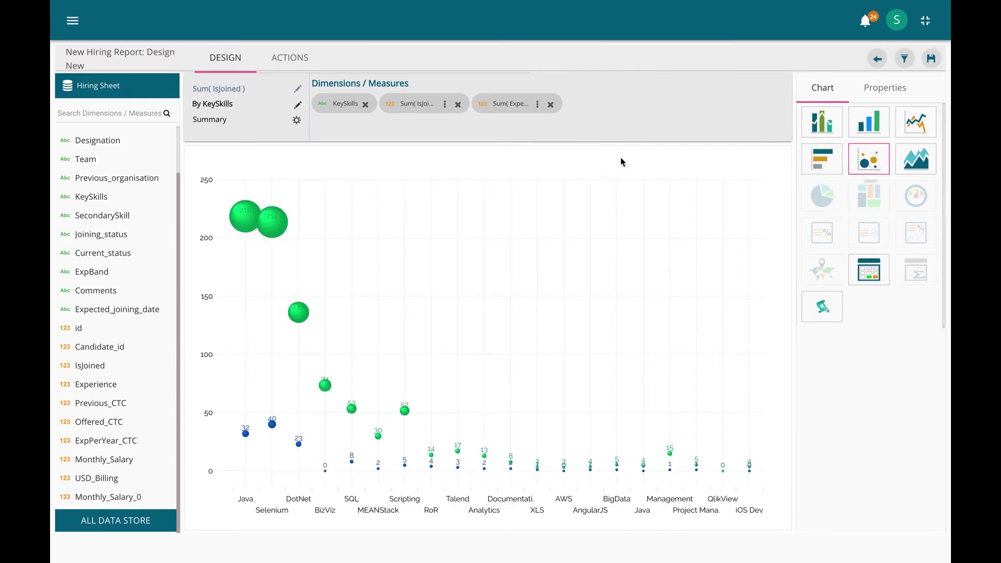
Step: Set the aggregation of the Experience series to Mean, apply it, and save the view to the report
{"action": "left_click", "coordinate": [537, 106]}
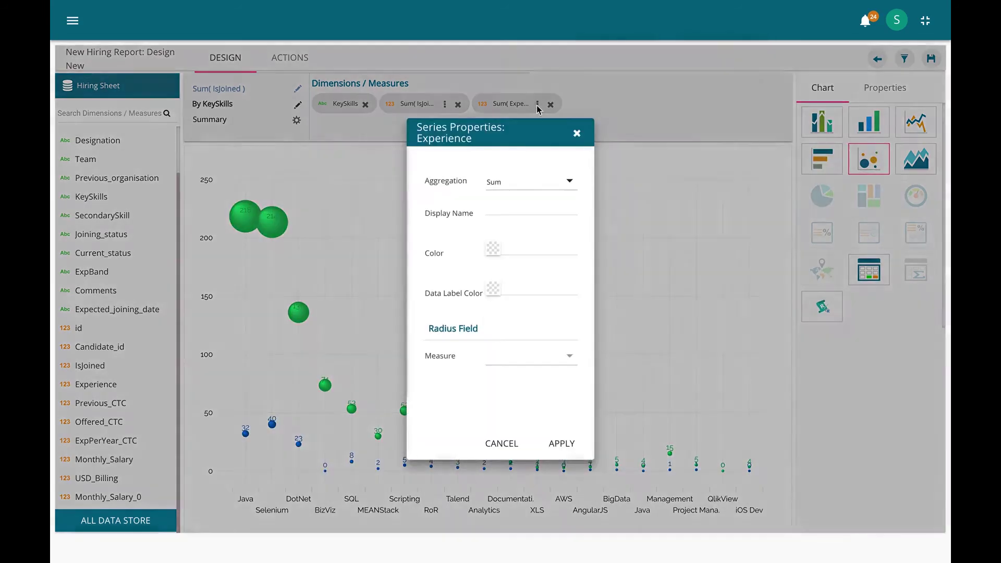
{"action": "left_click", "coordinate": [541, 185]}
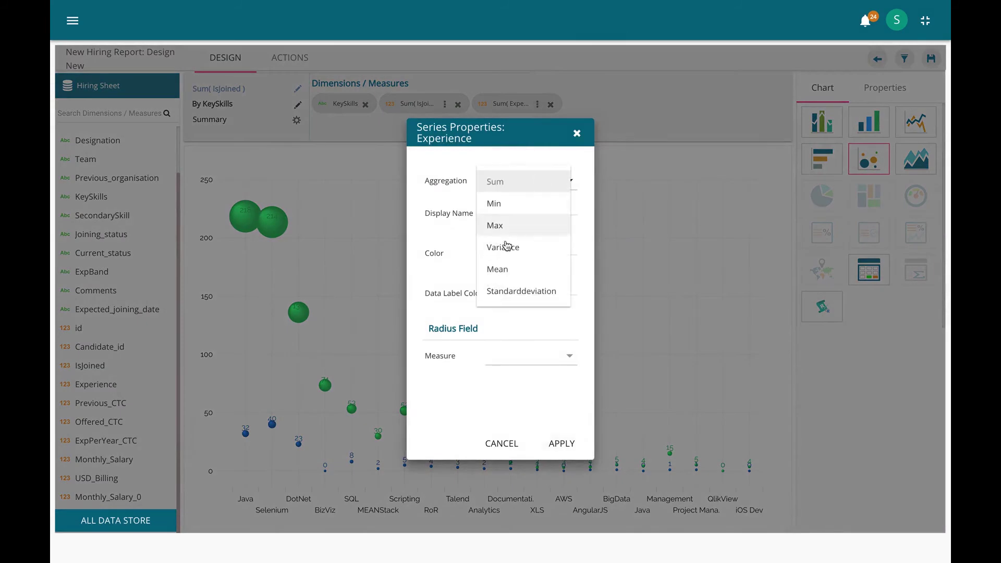
{"action": "left_click", "coordinate": [502, 275]}
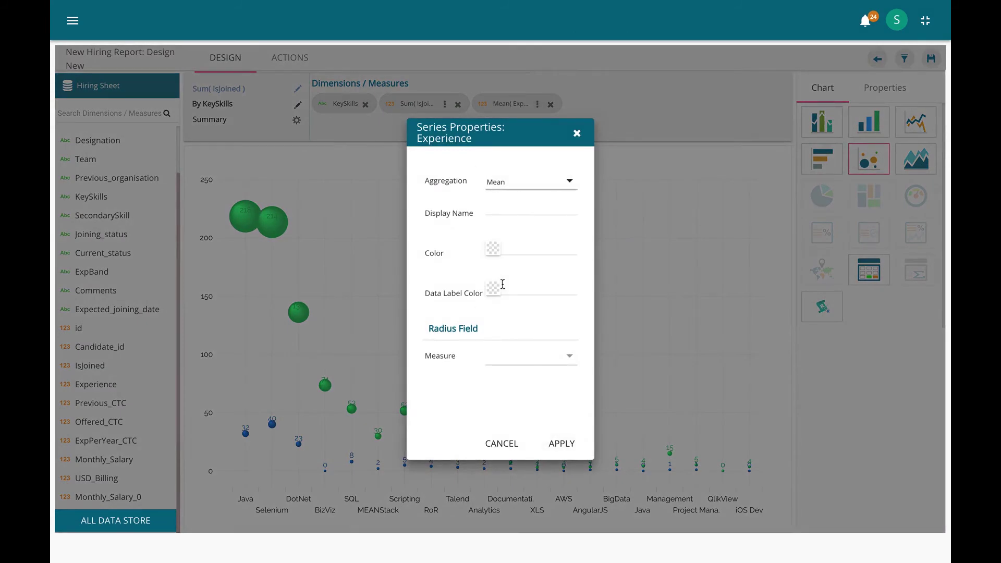
{"action": "left_click", "coordinate": [559, 445]}
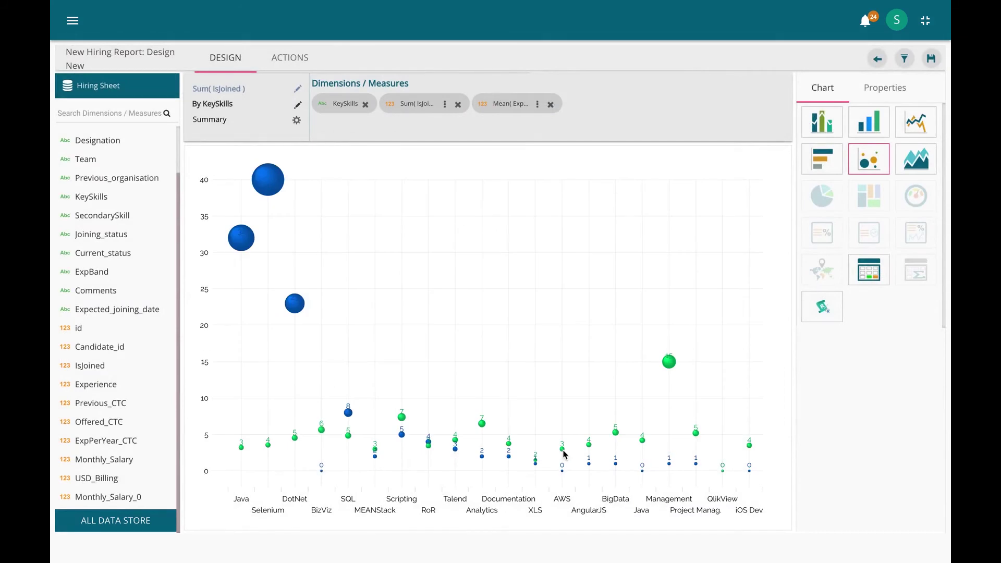
{"action": "mouse_move", "coordinate": [243, 449]}
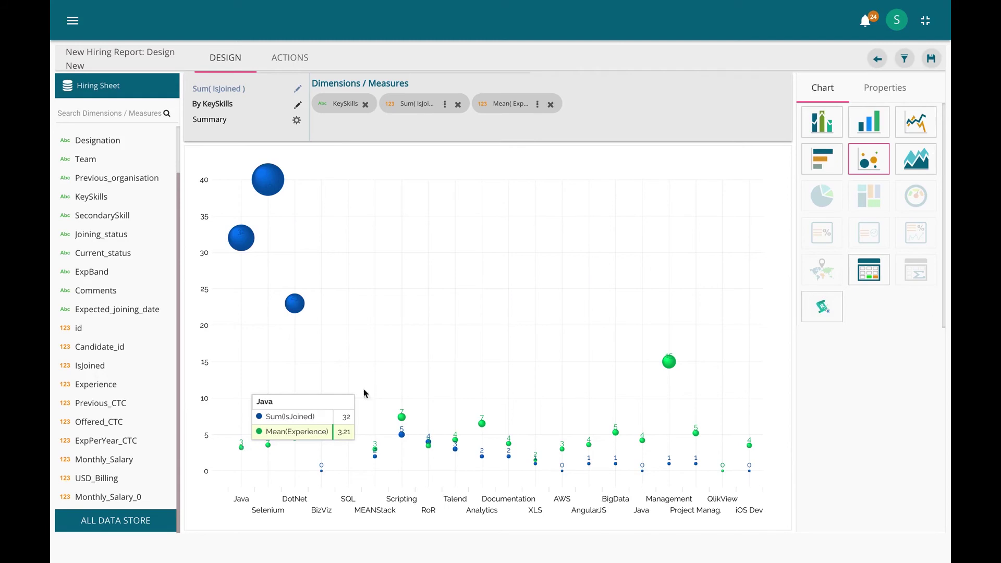
{"action": "left_click", "coordinate": [931, 59]}
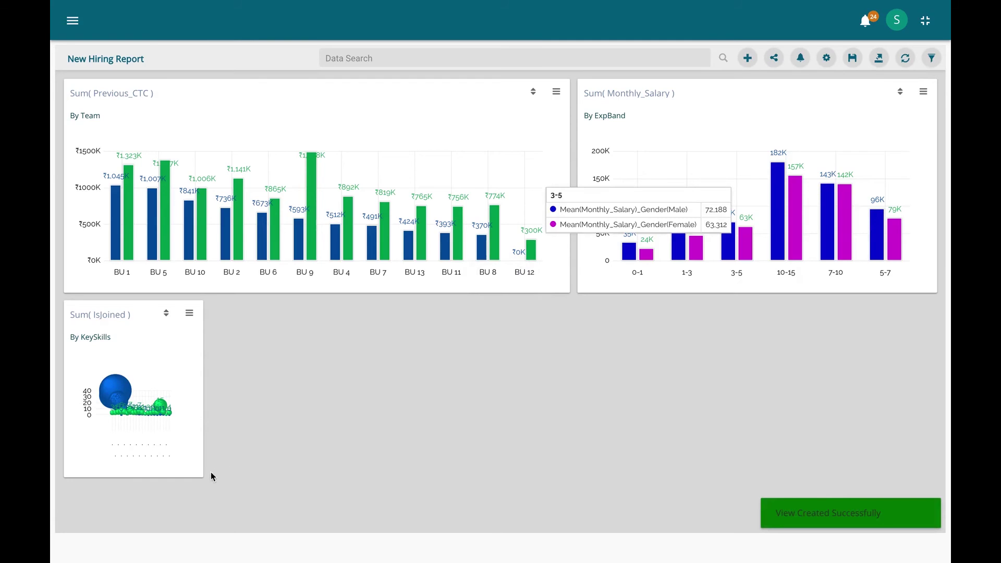
Step: Enlarge the KeySkills bubble chart tile to span the full width below the other two charts and save the story
{"action": "left_click_drag", "start_coordinate": [203, 476], "coordinate": [936, 532]}
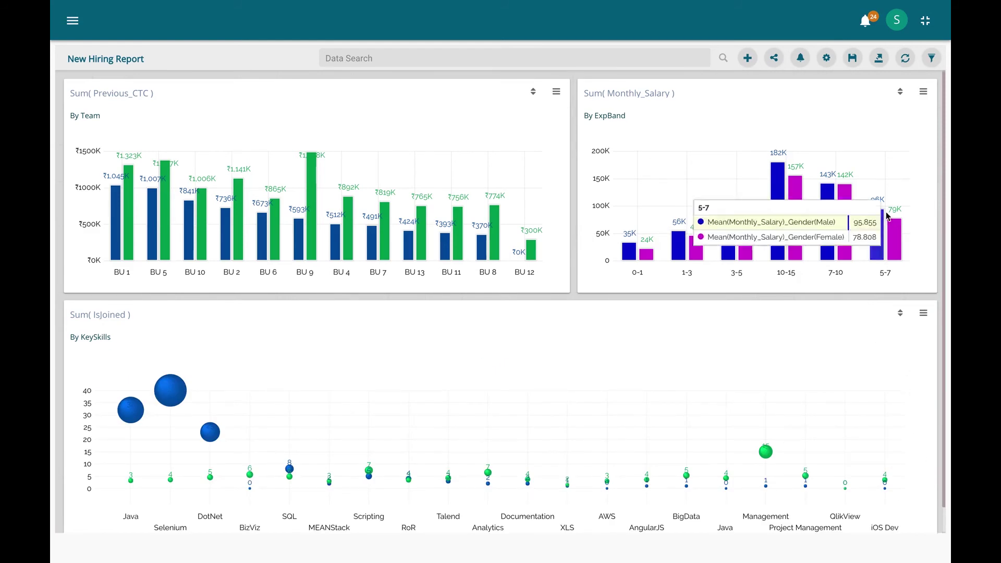
{"action": "left_click", "coordinate": [856, 61]}
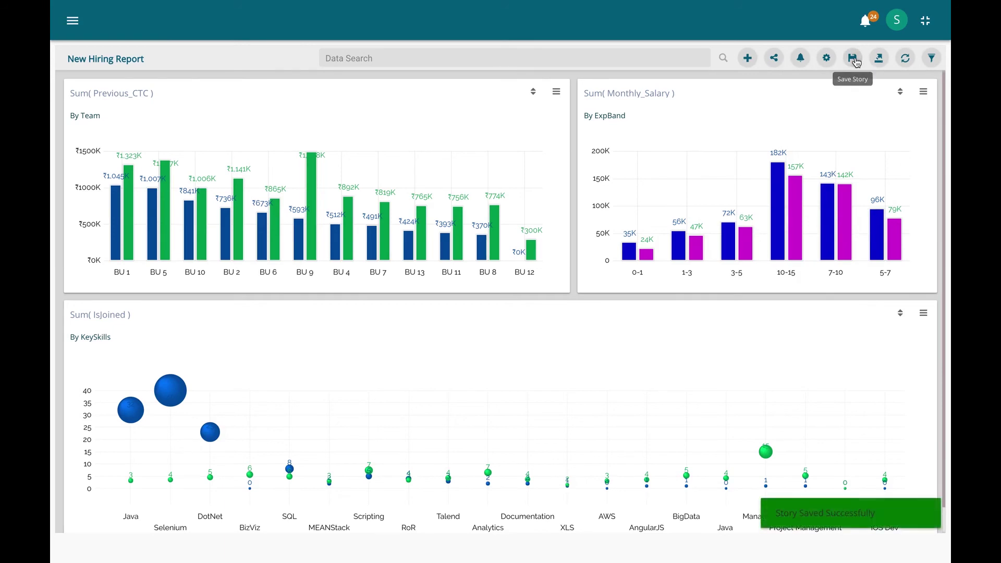
{"action": "scroll", "coordinate": [677, 420], "scroll_direction": "down", "scroll_amount": 1}
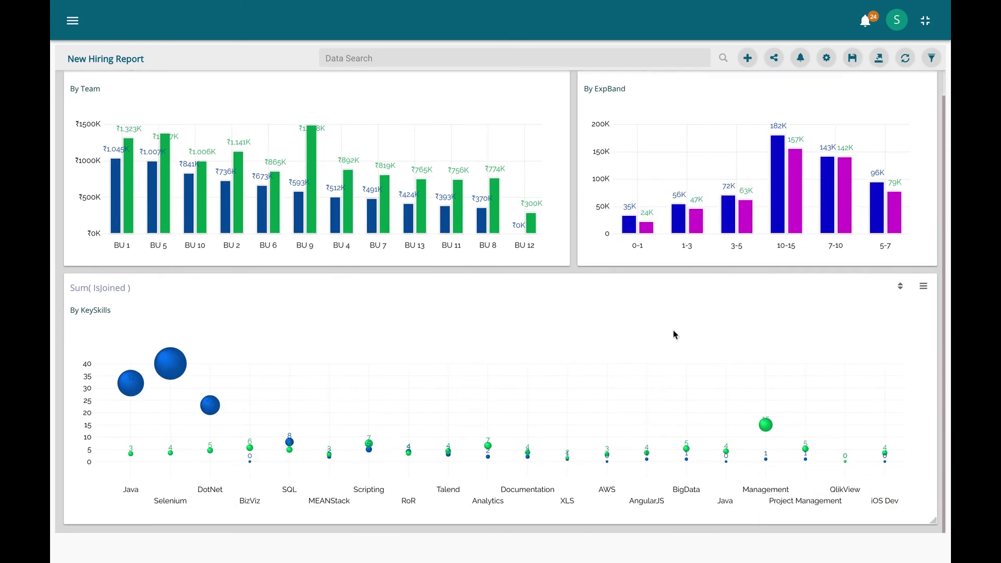
{"action": "left_click", "coordinate": [853, 59]}
Step: Create a new view with ExpBand as the dimension and Monthly_Salary added three times as a measure
{"action": "left_click", "coordinate": [748, 59]}
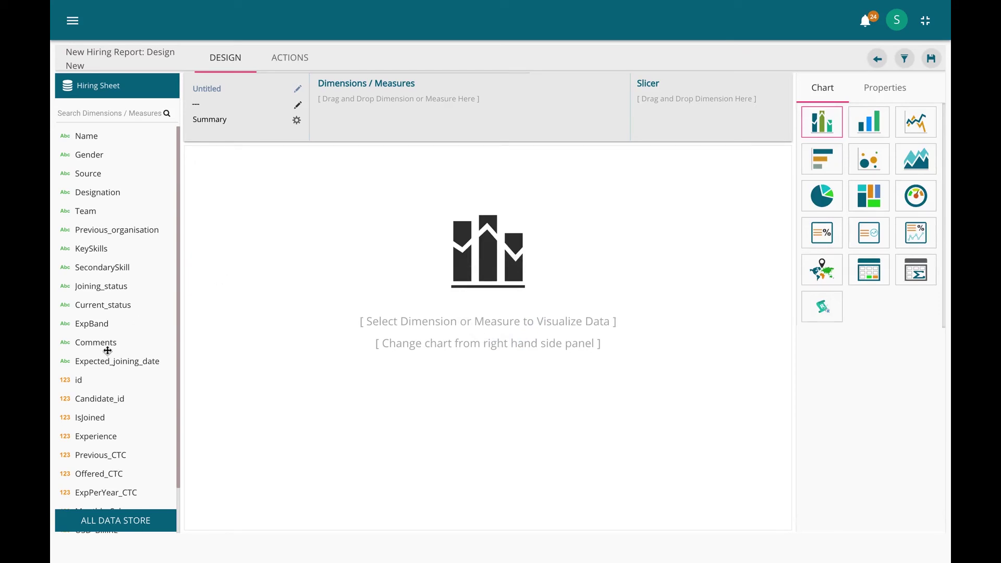
{"action": "left_click_drag", "start_coordinate": [96, 326], "coordinate": [361, 117]}
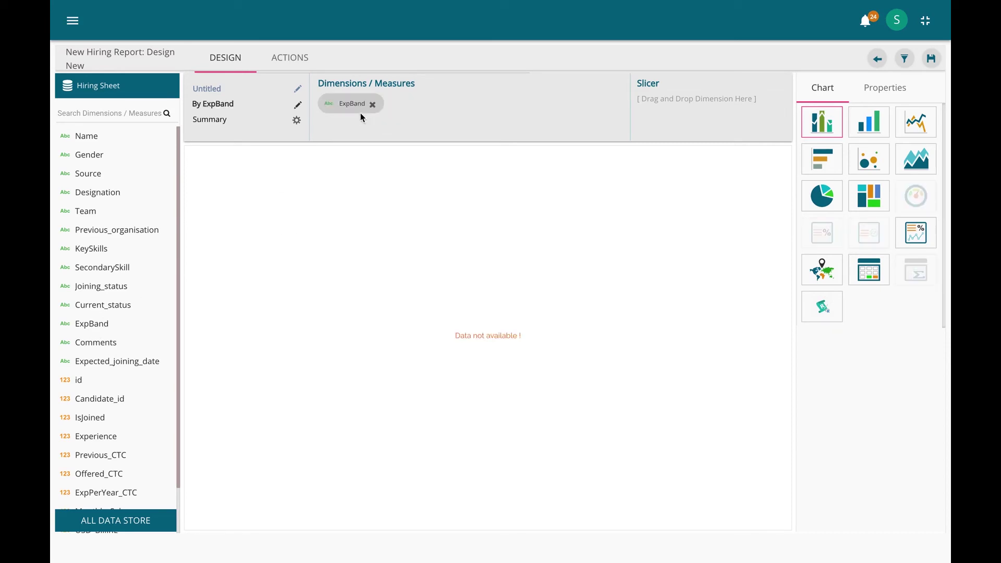
{"action": "scroll", "coordinate": [80, 440], "scroll_direction": "down", "scroll_amount": 3}
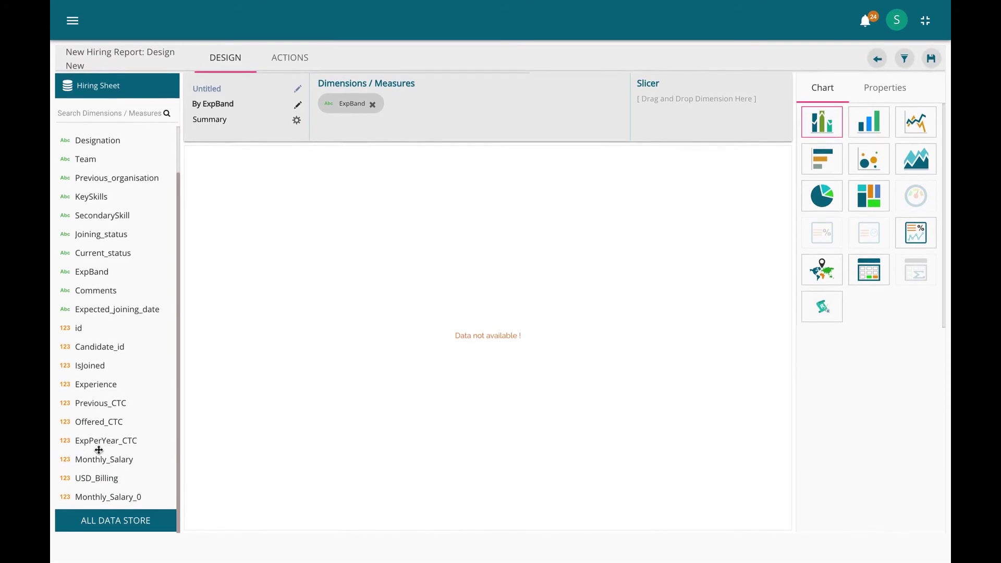
{"action": "left_click_drag", "start_coordinate": [98, 461], "coordinate": [437, 102]}
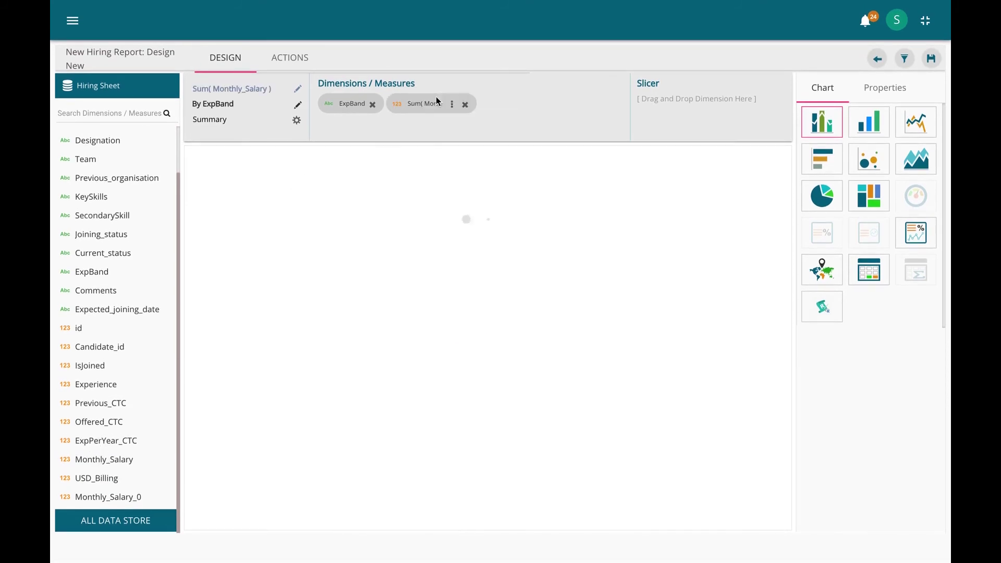
{"action": "left_click_drag", "start_coordinate": [118, 460], "coordinate": [540, 102]}
{"action": "left_click_drag", "start_coordinate": [141, 457], "coordinate": [401, 131]}
Step: Set the aggregation of the first Monthly_Salary series in the ExpBand view to Mean and apply it
{"action": "left_click", "coordinate": [452, 105]}
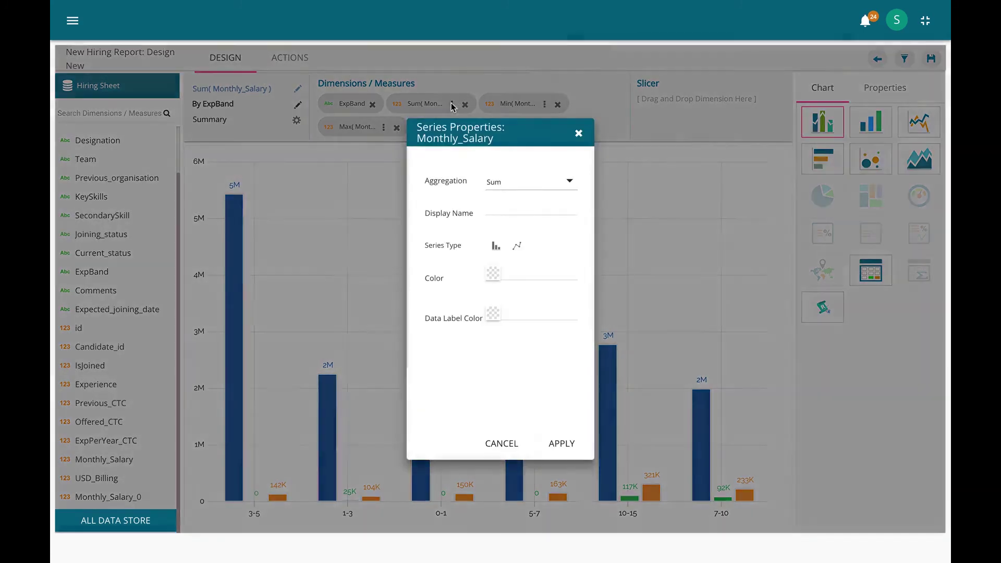
{"action": "left_click", "coordinate": [533, 189]}
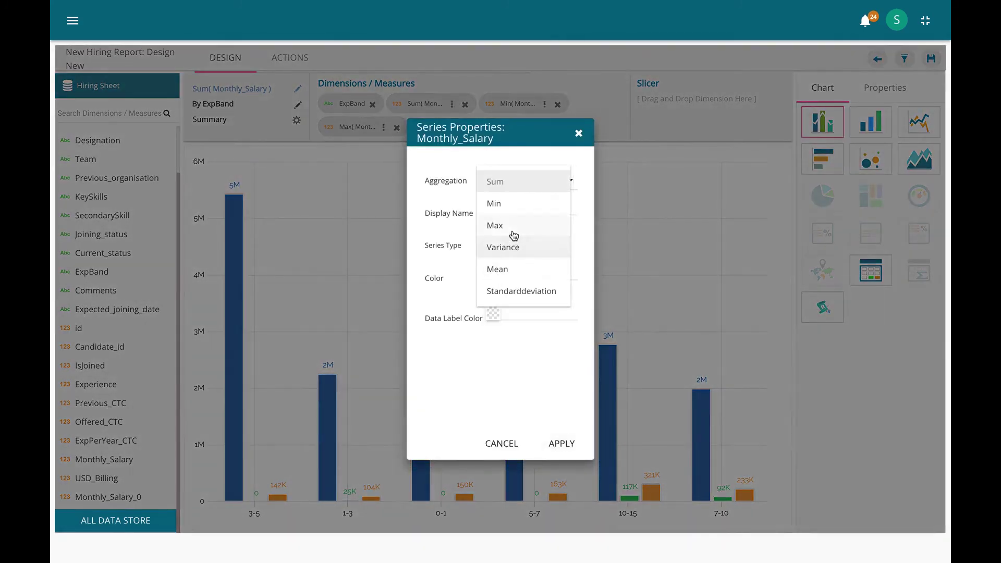
{"action": "left_click", "coordinate": [502, 268]}
{"action": "left_click", "coordinate": [556, 444]}
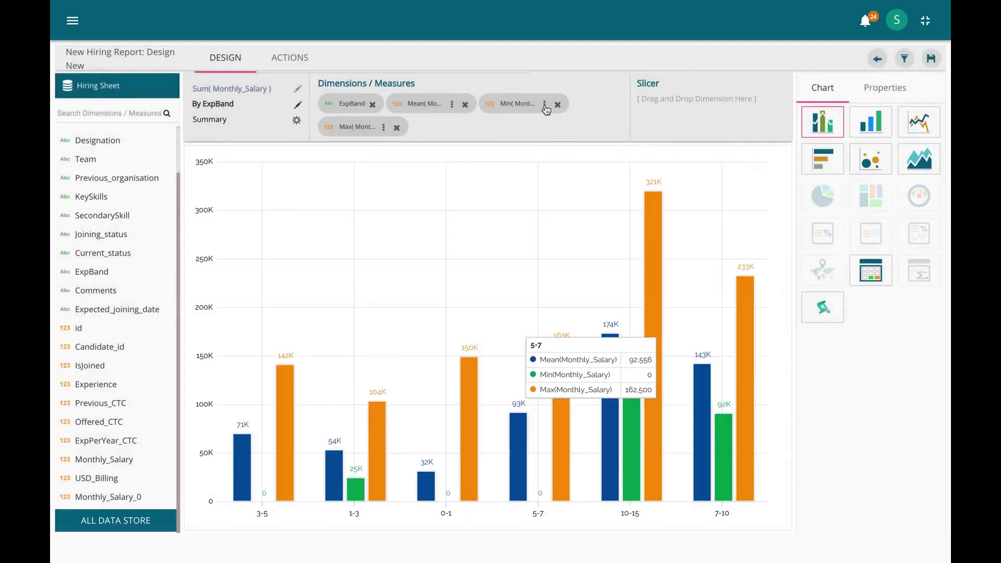
Step: Change the second Monthly_Salary series from Min to Mean aggregation and apply the change
{"action": "left_click", "coordinate": [544, 105]}
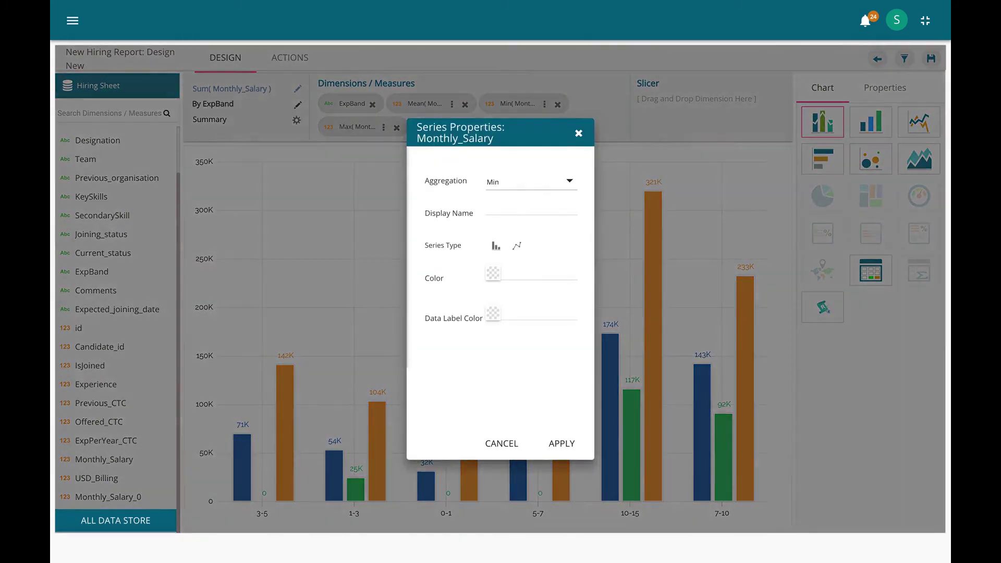
{"action": "left_click", "coordinate": [571, 182]}
{"action": "left_click", "coordinate": [504, 249]}
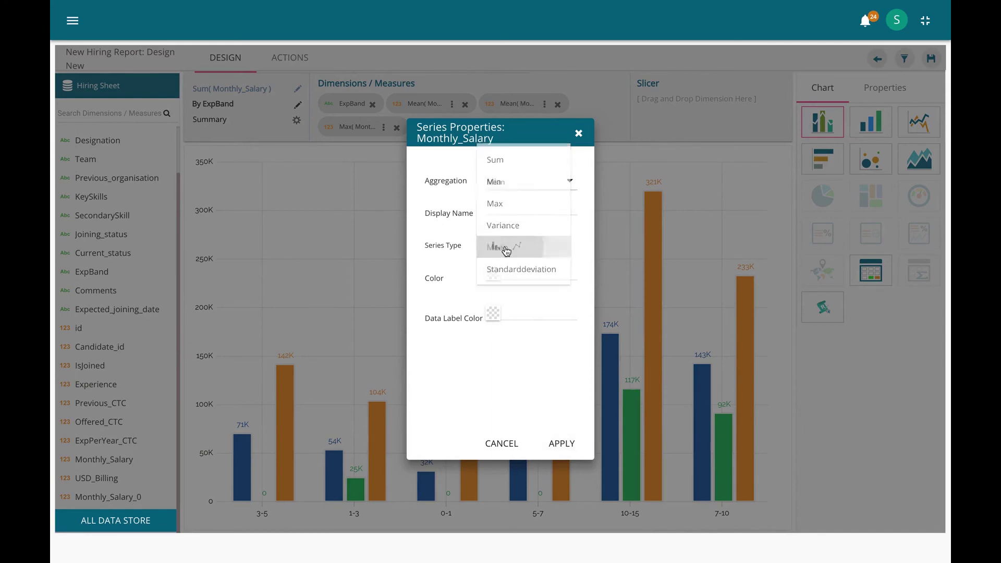
{"action": "left_click", "coordinate": [556, 445]}
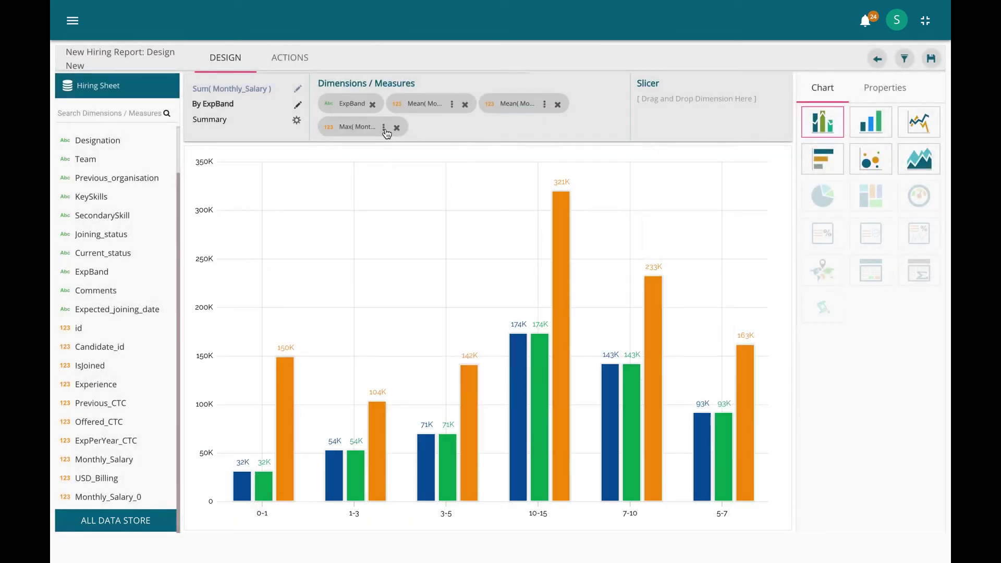
Step: Change the third Monthly_Salary series from Max to Mean aggregation and apply the change
{"action": "left_click", "coordinate": [384, 127]}
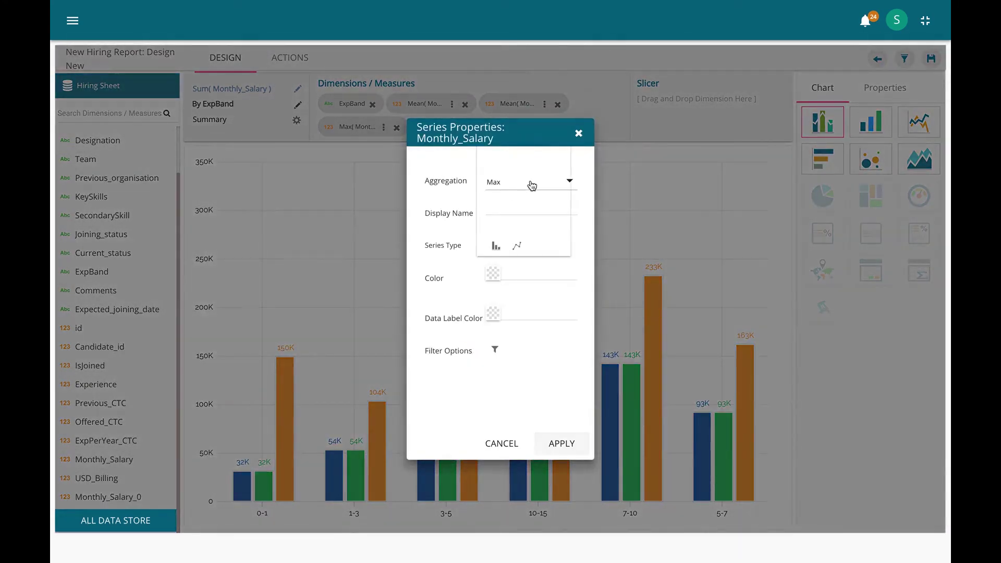
{"action": "left_click", "coordinate": [531, 186]}
{"action": "left_click", "coordinate": [503, 225]}
{"action": "left_click", "coordinate": [554, 444]}
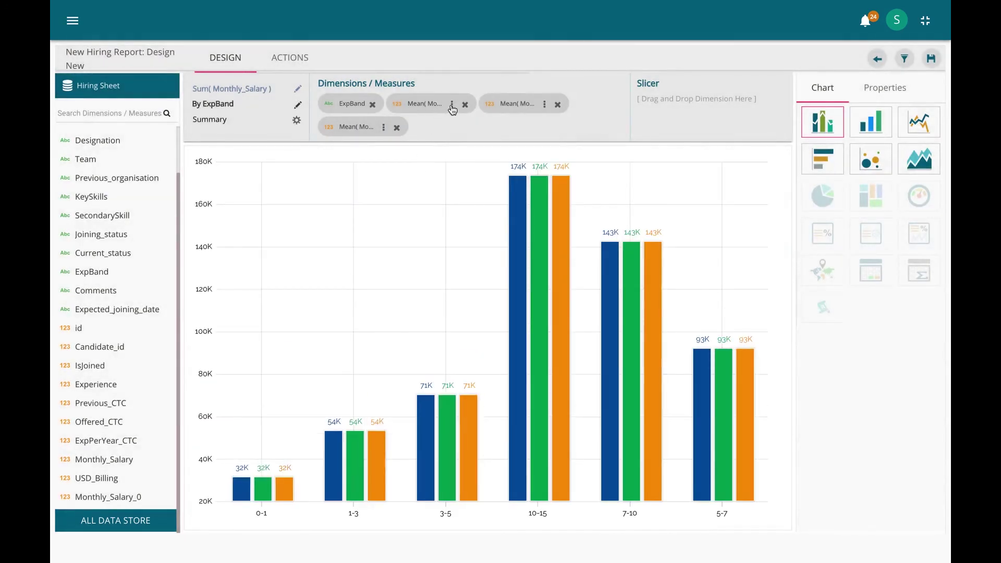
Step: Filter the first Monthly_Salary series to team BU 4
{"action": "left_click", "coordinate": [452, 105]}
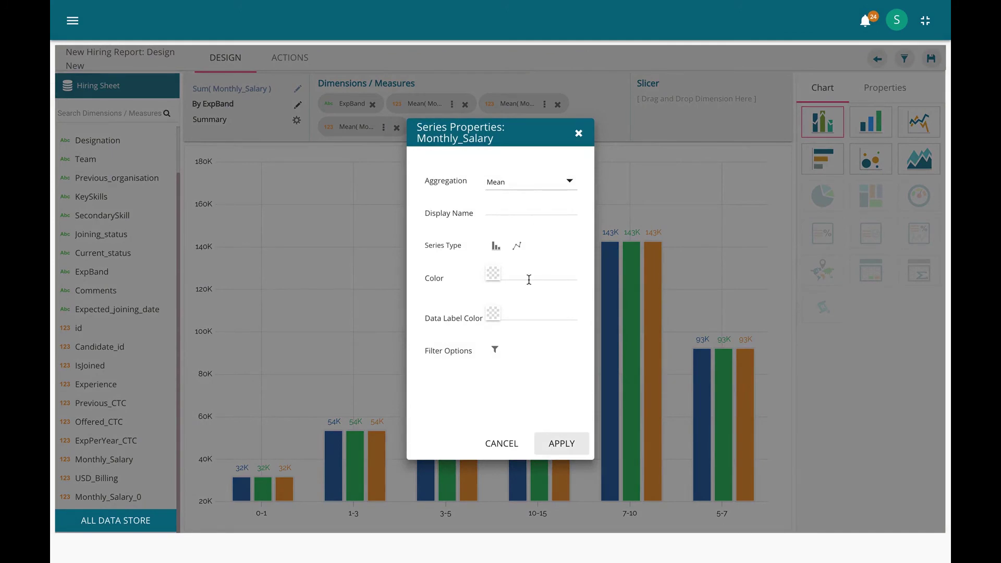
{"action": "left_click", "coordinate": [495, 350]}
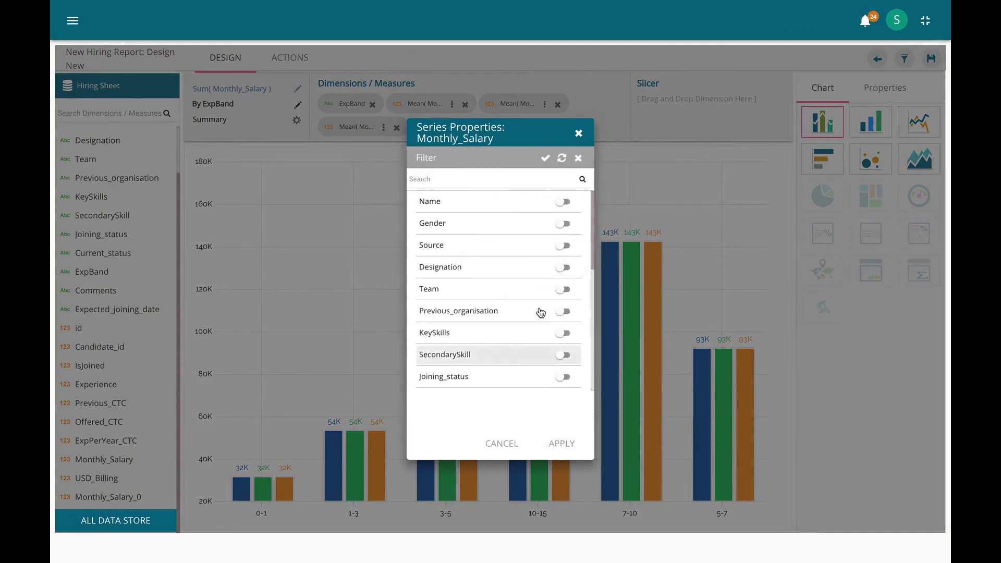
{"action": "left_click", "coordinate": [562, 290]}
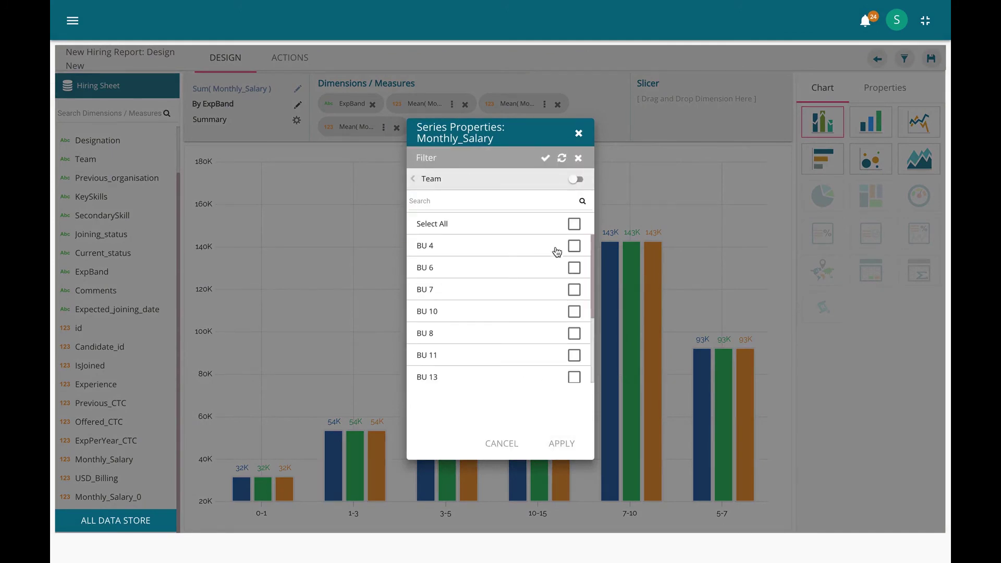
{"action": "left_click", "coordinate": [574, 246]}
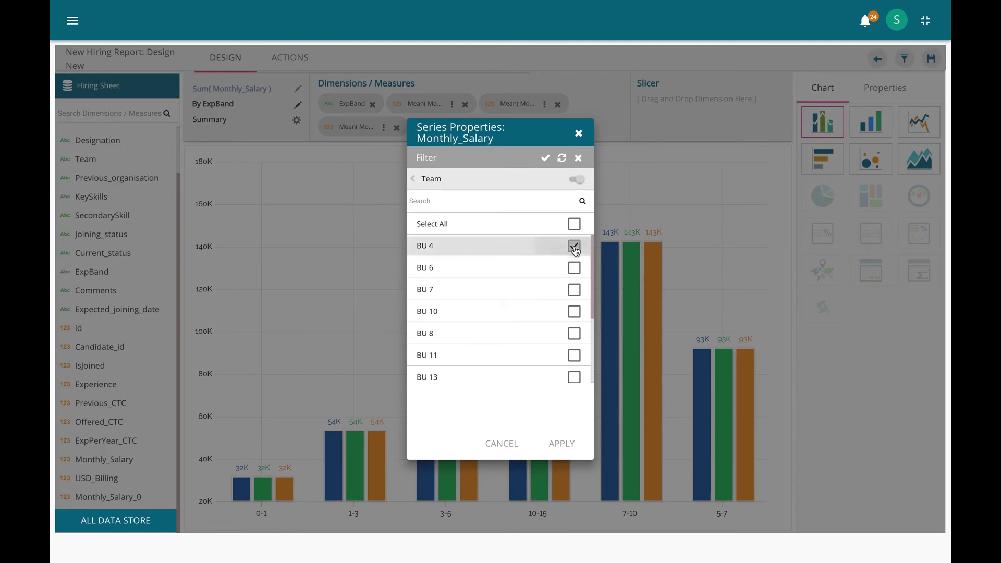
{"action": "left_click", "coordinate": [546, 158]}
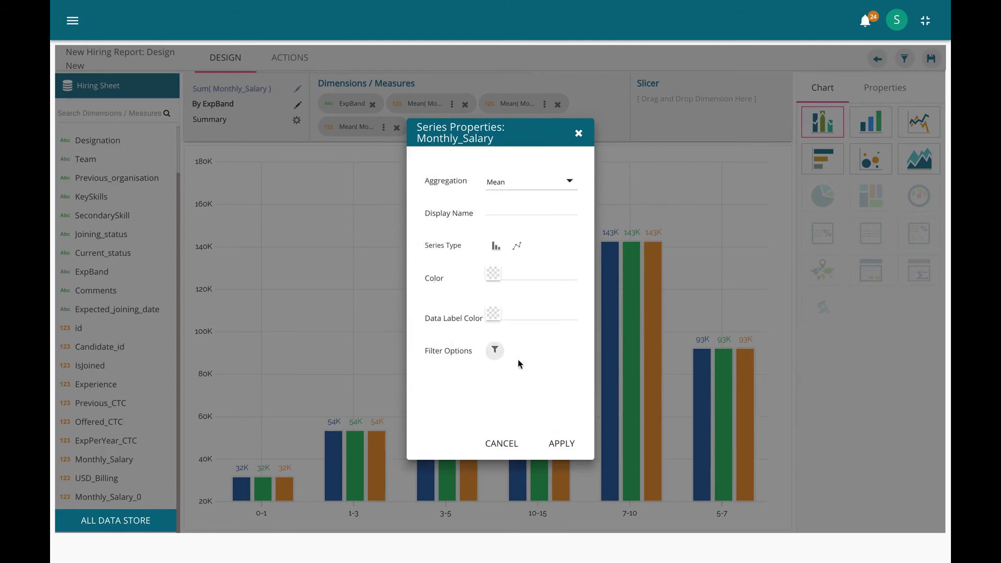
Step: Set the color of the first Monthly_Salary series to red #ff0000 and apply its series properties
{"action": "left_click", "coordinate": [493, 274]}
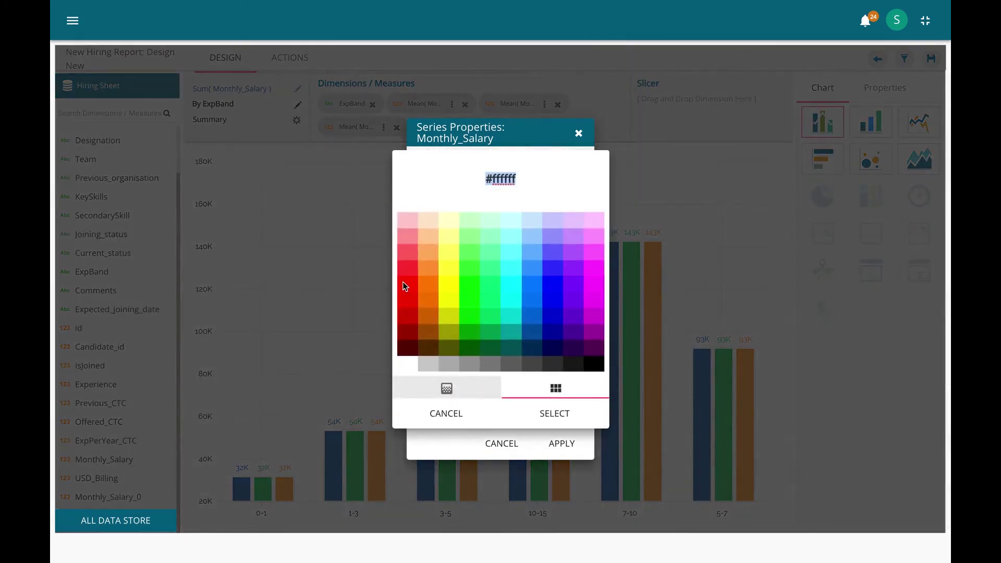
{"action": "left_click", "coordinate": [403, 282]}
{"action": "left_click", "coordinate": [556, 411]}
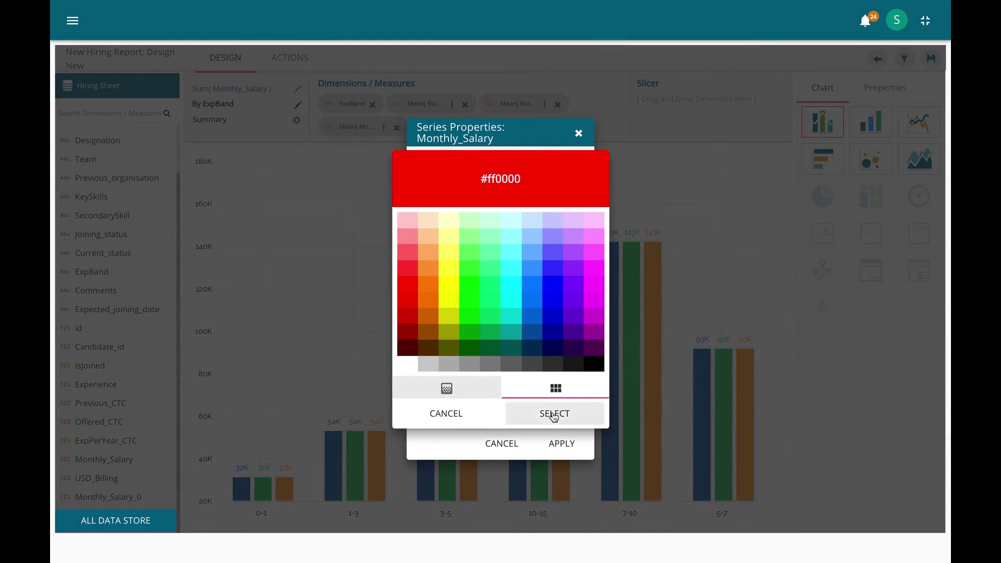
{"action": "left_click", "coordinate": [566, 445]}
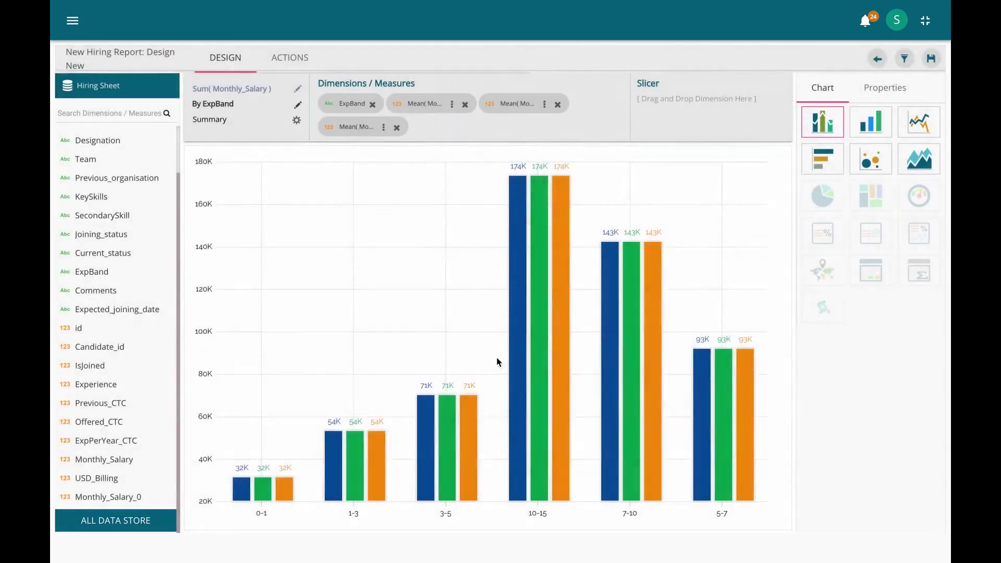
Step: Filter the second Monthly_Salary series to team BU 6
{"action": "left_click", "coordinate": [545, 104]}
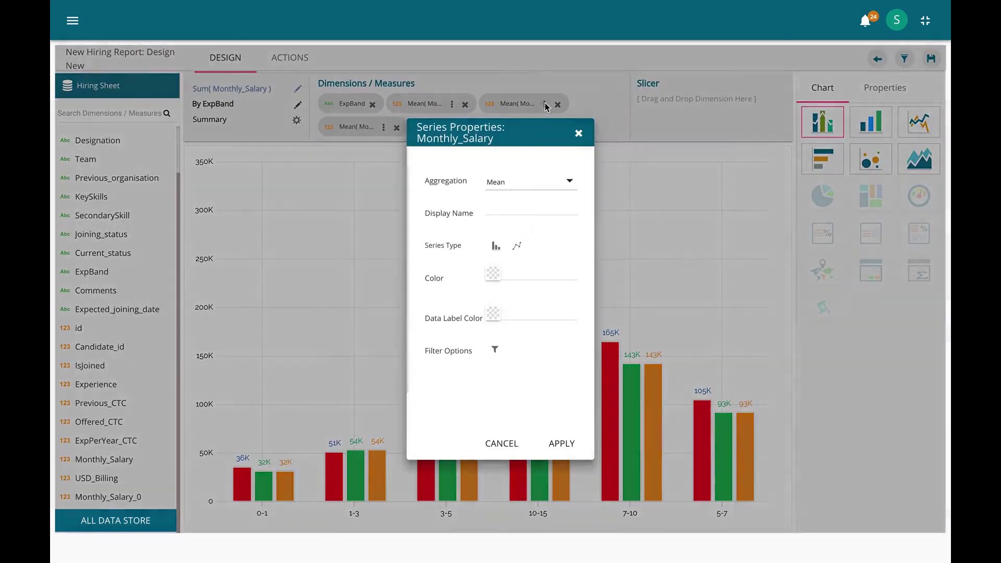
{"action": "left_click", "coordinate": [495, 350]}
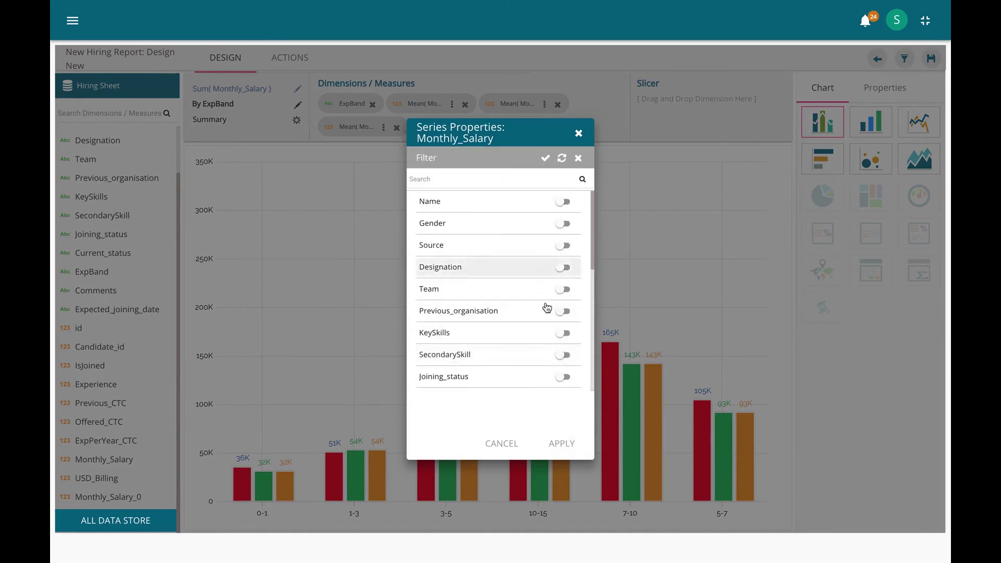
{"action": "left_click", "coordinate": [561, 289]}
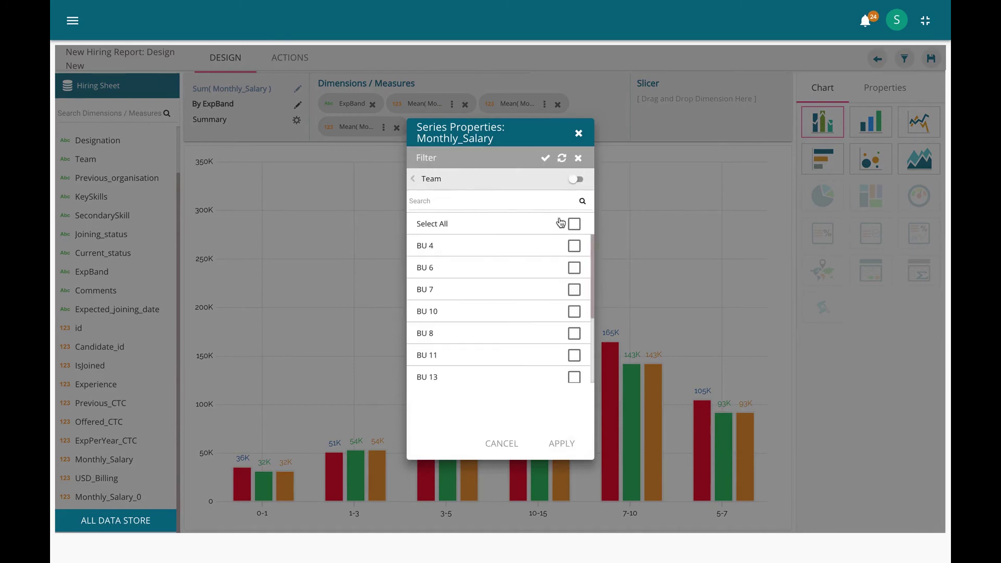
{"action": "left_click", "coordinate": [575, 269]}
{"action": "left_click", "coordinate": [544, 158]}
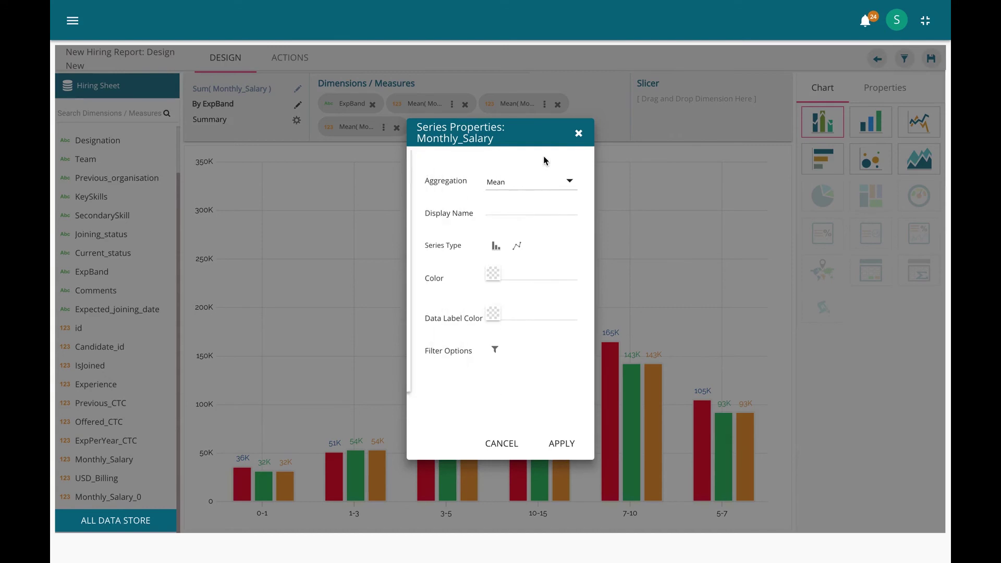
Step: Set the color of the second Monthly_Salary series to olive green and apply its series properties
{"action": "left_click", "coordinate": [493, 276]}
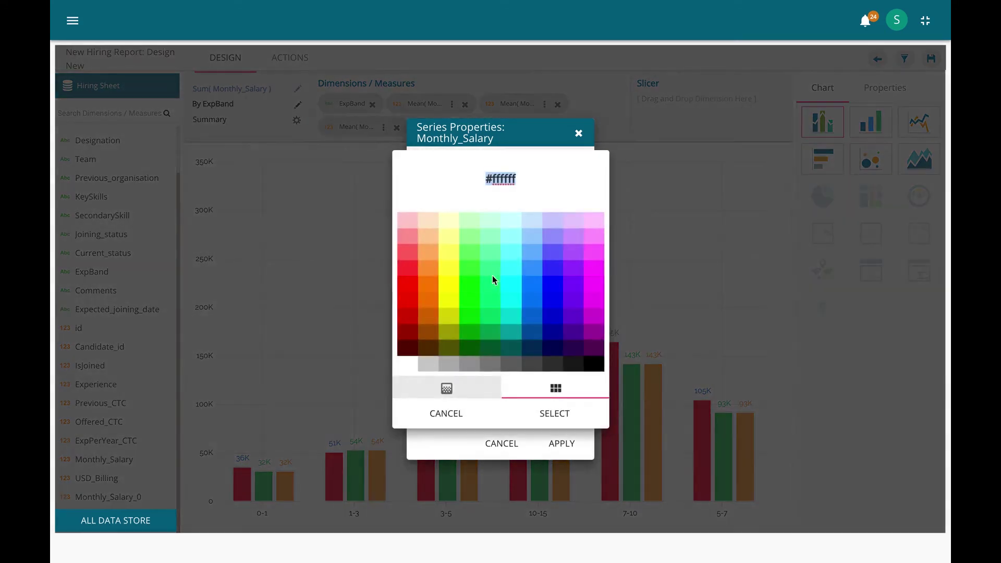
{"action": "left_click", "coordinate": [449, 330]}
{"action": "left_click", "coordinate": [555, 415]}
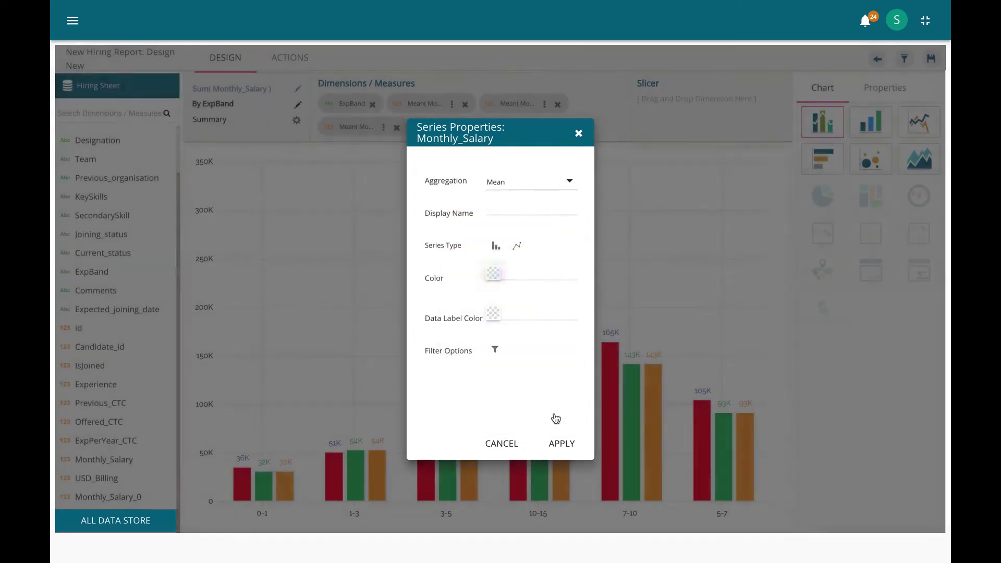
{"action": "left_click", "coordinate": [557, 443]}
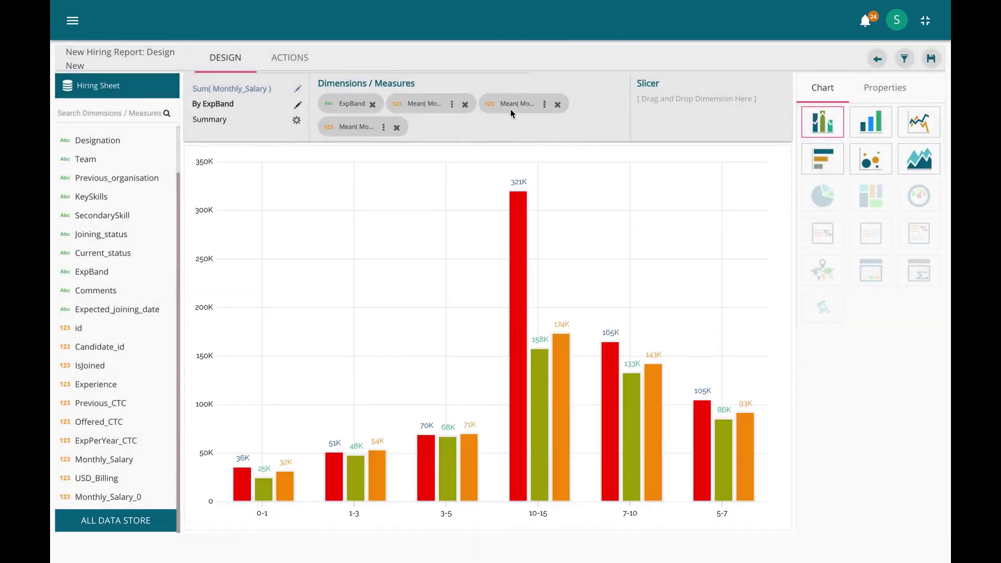
Step: Filter the third Monthly_Salary series to team BU 10
{"action": "left_click", "coordinate": [384, 128]}
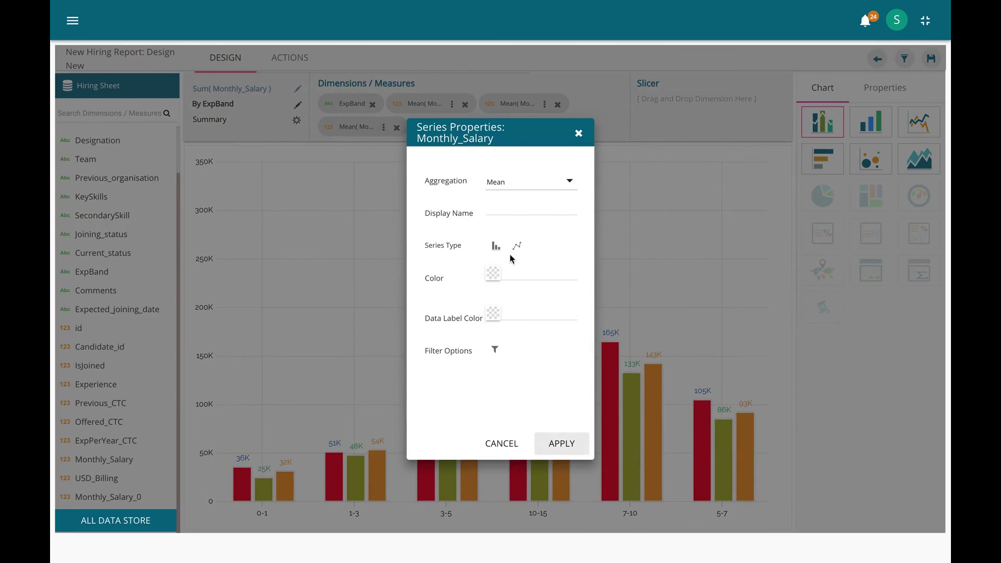
{"action": "left_click", "coordinate": [496, 350]}
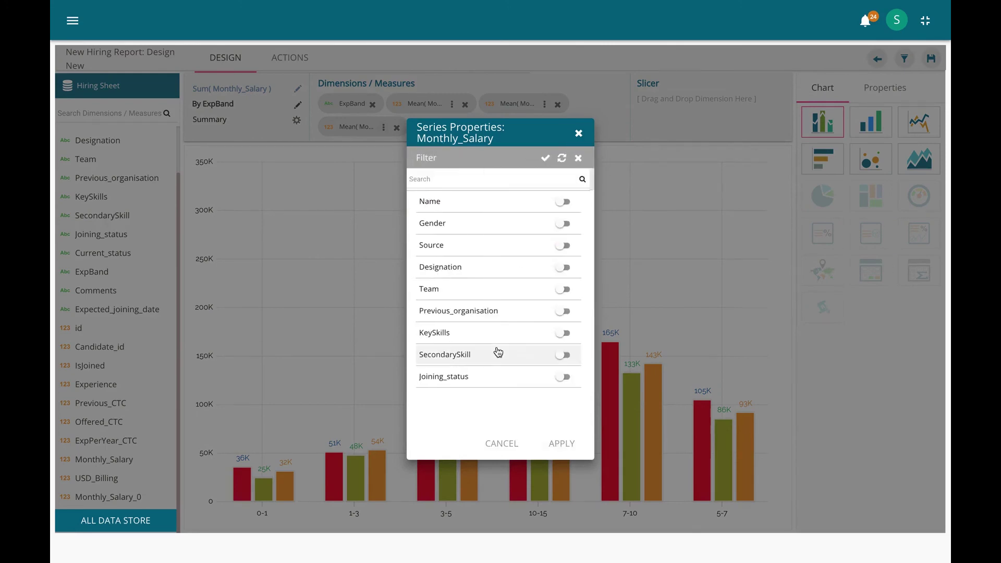
{"action": "left_click", "coordinate": [563, 290]}
{"action": "left_click", "coordinate": [574, 312]}
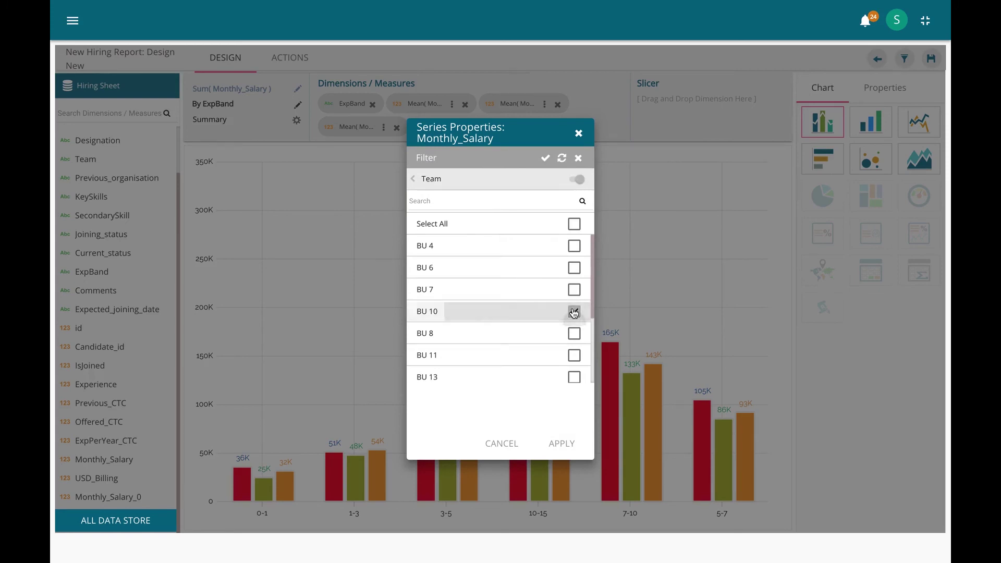
{"action": "left_click", "coordinate": [545, 158]}
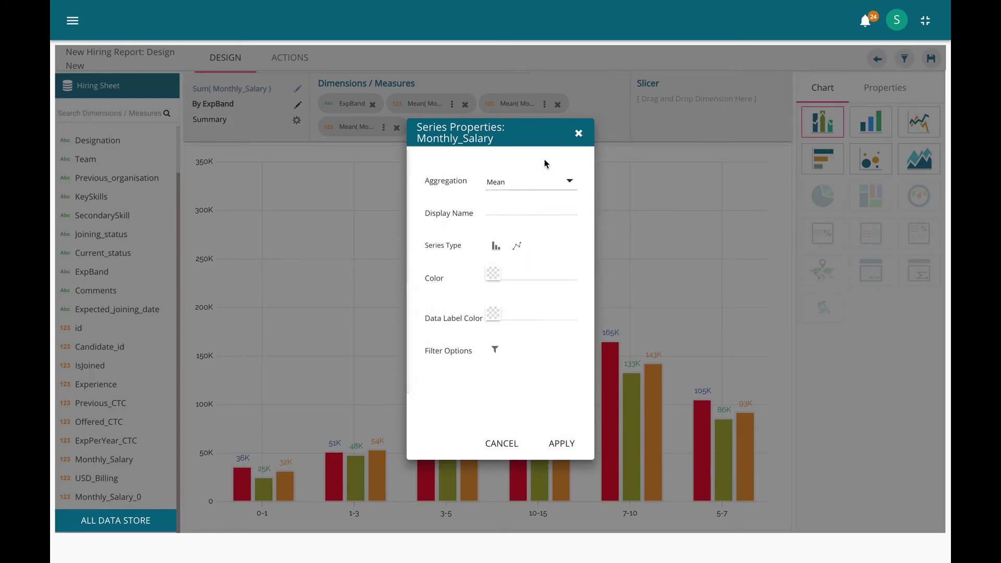
Step: Color the third Monthly_Salary series dark green #005c00, apply its properties, and save the view to the report
{"action": "left_click", "coordinate": [493, 273]}
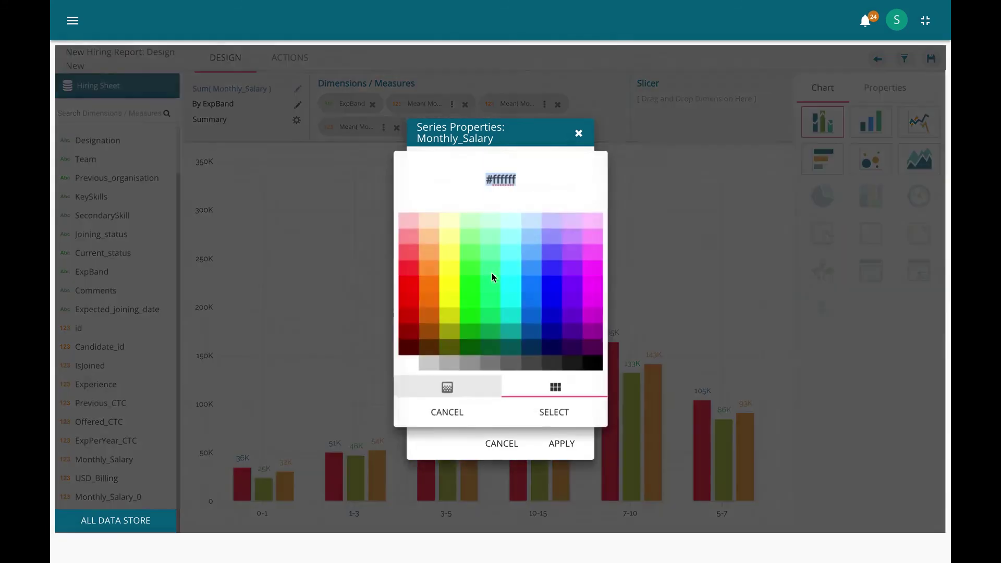
{"action": "left_click", "coordinate": [474, 349]}
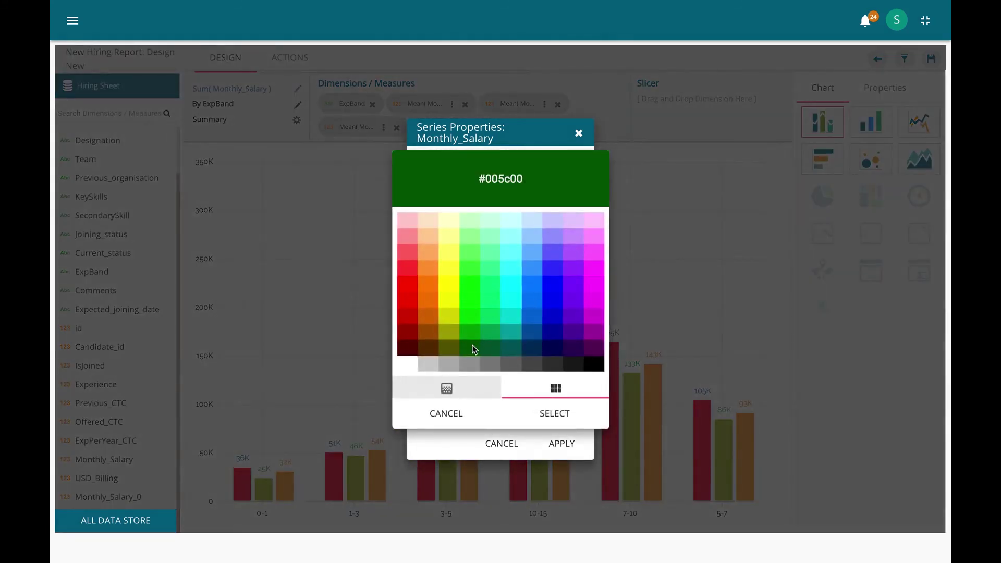
{"action": "left_click", "coordinate": [555, 416]}
{"action": "left_click", "coordinate": [557, 447]}
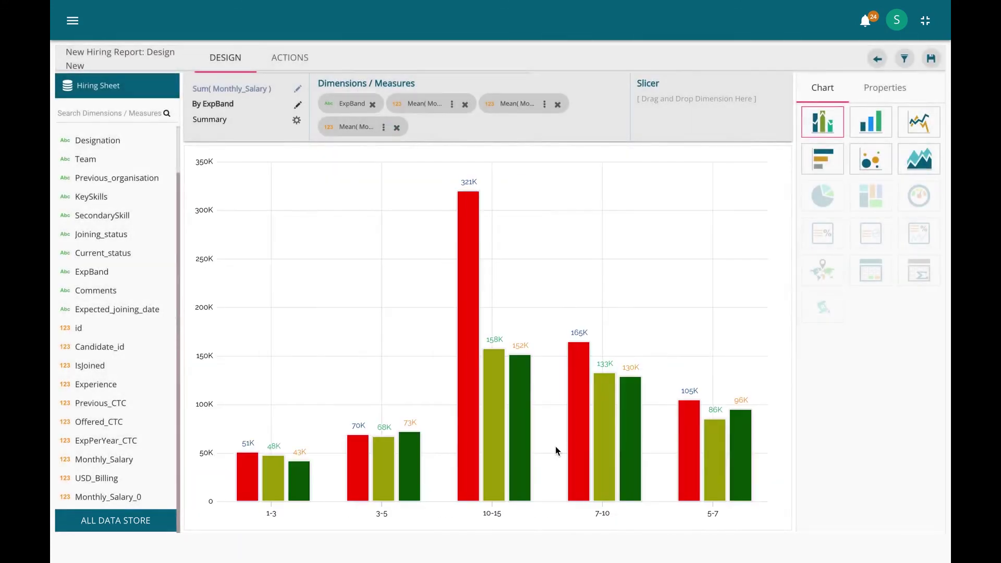
{"action": "mouse_move", "coordinate": [486, 348]}
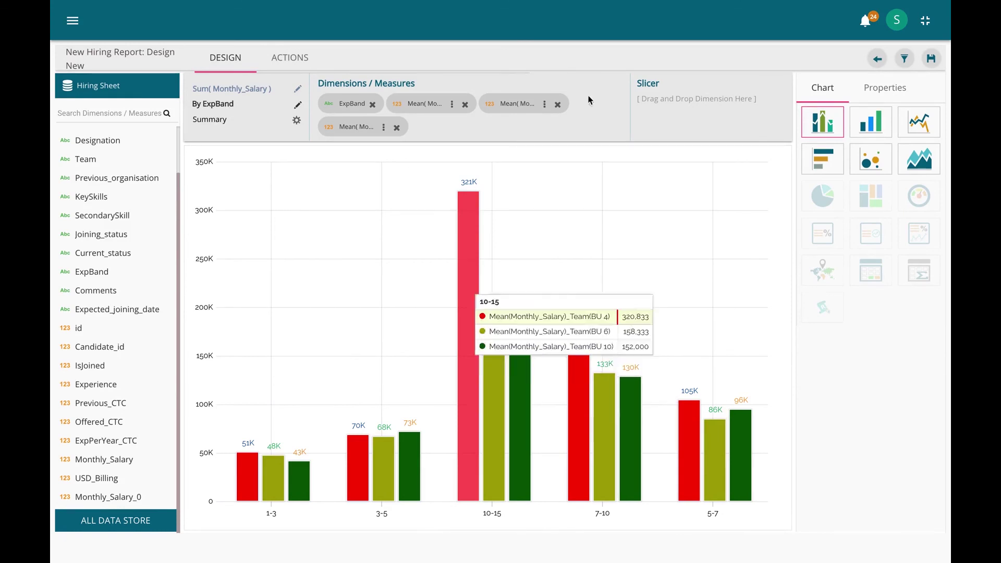
{"action": "left_click", "coordinate": [932, 58]}
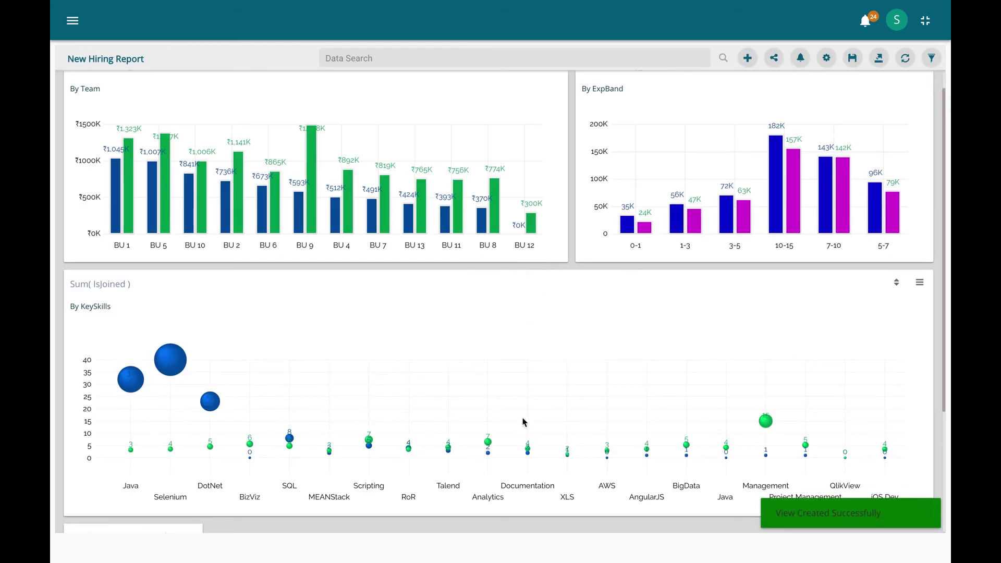
Step: Widen the new Monthly_Salary by ExpBand tile below the bubble chart to nearly half the report width and save the story
{"action": "scroll", "coordinate": [515, 431], "scroll_direction": "down", "scroll_amount": 3}
{"action": "left_click_drag", "start_coordinate": [203, 523], "coordinate": [458, 533]}
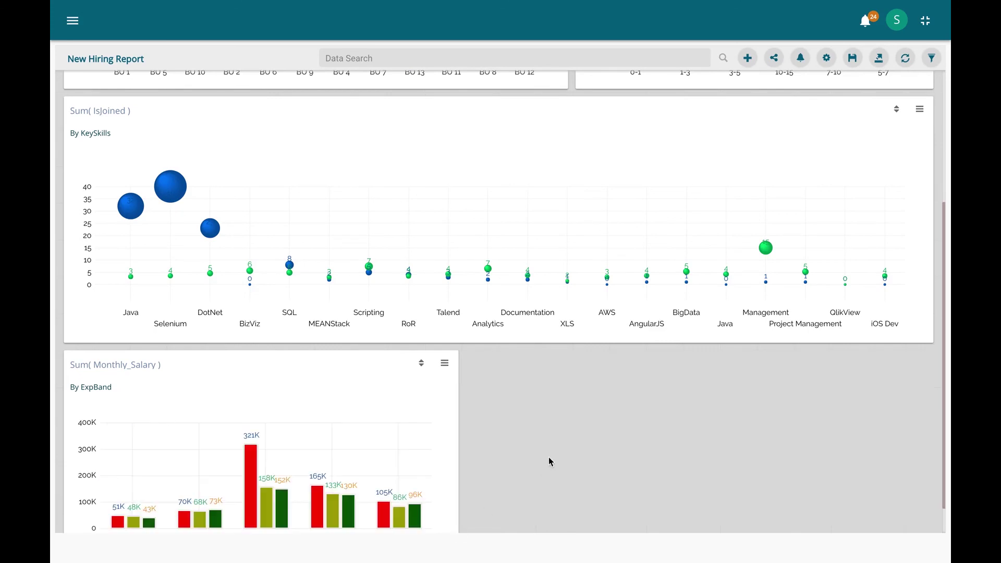
{"action": "scroll", "coordinate": [548, 457], "scroll_direction": "down", "scroll_amount": 1}
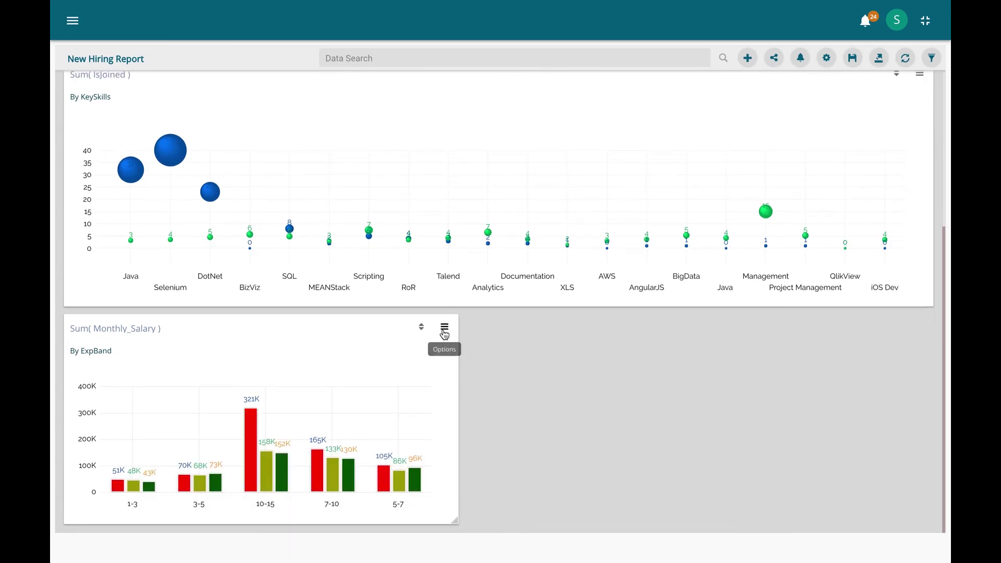
{"action": "left_click", "coordinate": [853, 58]}
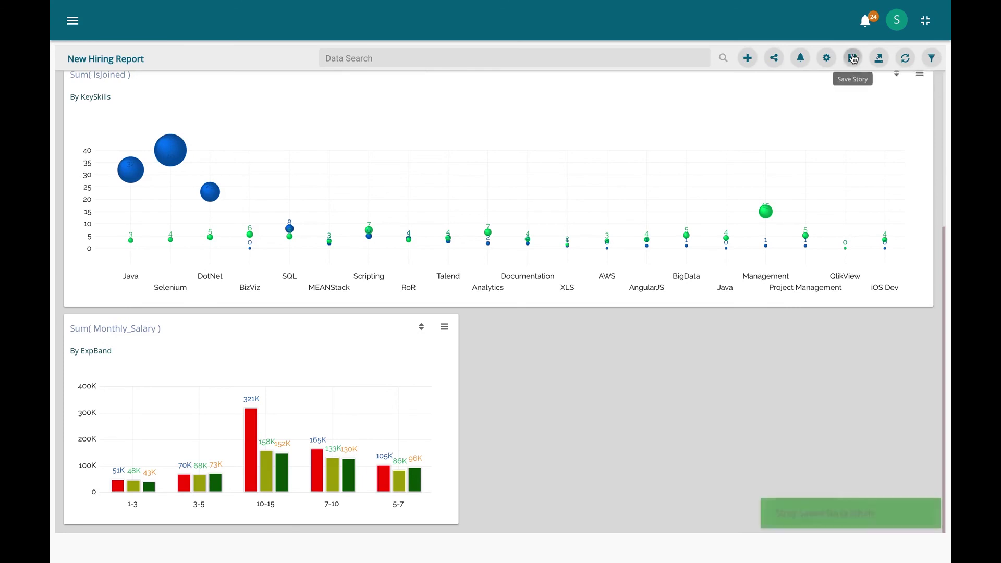
Step: Sort the new Monthly_Salary tile by ExpBand in ascending order and save the story
{"action": "left_click", "coordinate": [422, 328]}
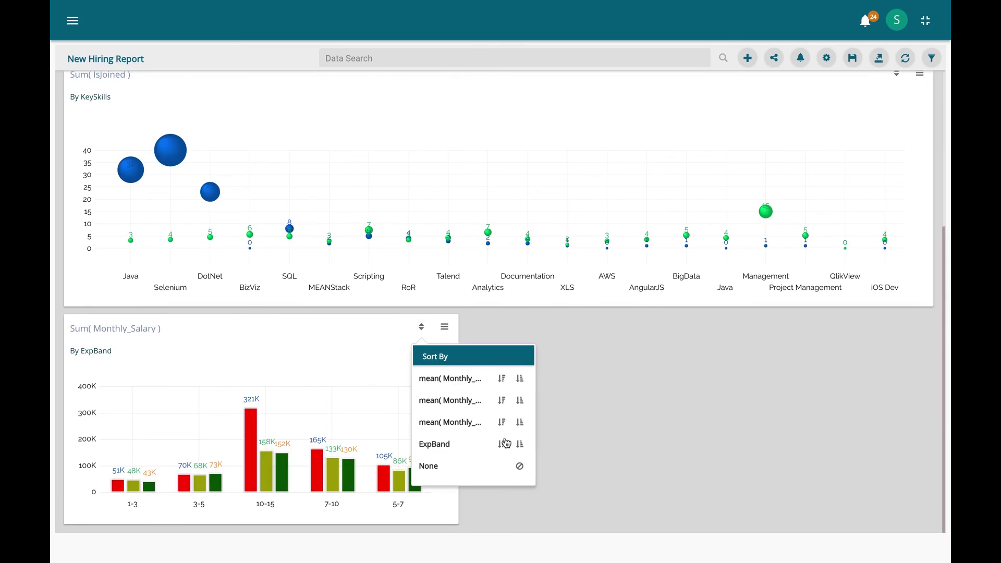
{"action": "left_click", "coordinate": [520, 444]}
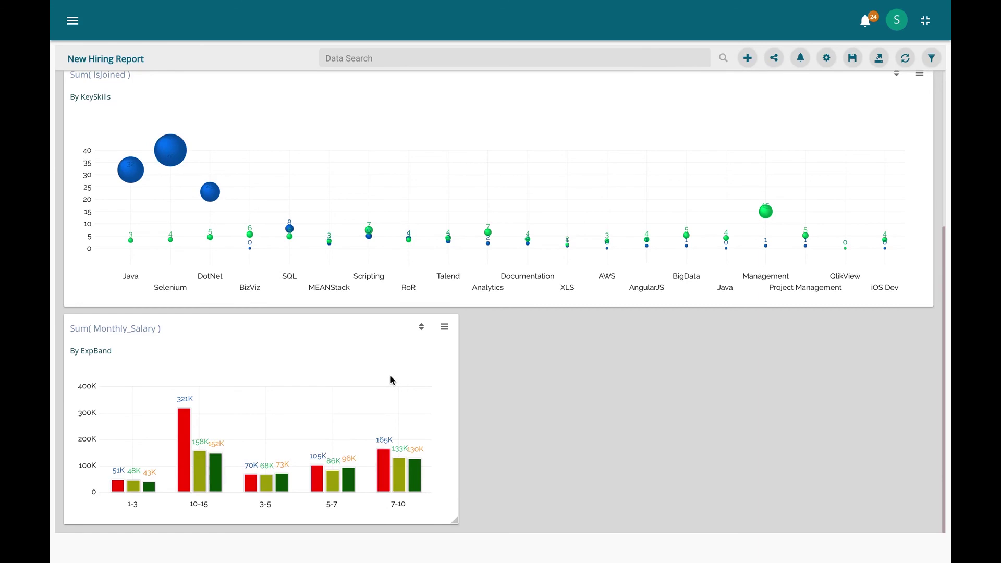
{"action": "left_click", "coordinate": [852, 58]}
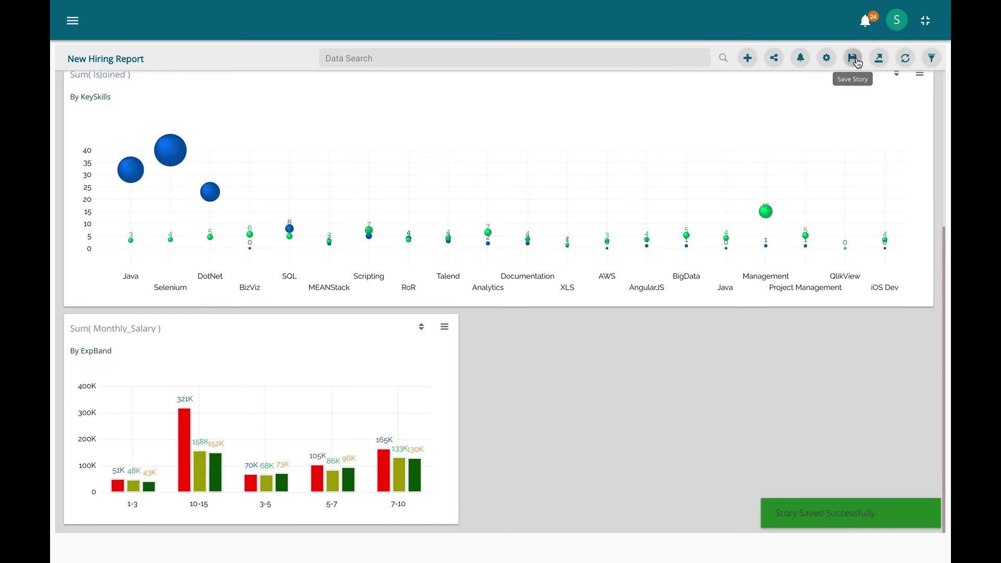
Step: Create a new view with KeySkills as the dimension and ExpPerYear_CTC as the measure
{"action": "left_click", "coordinate": [748, 59]}
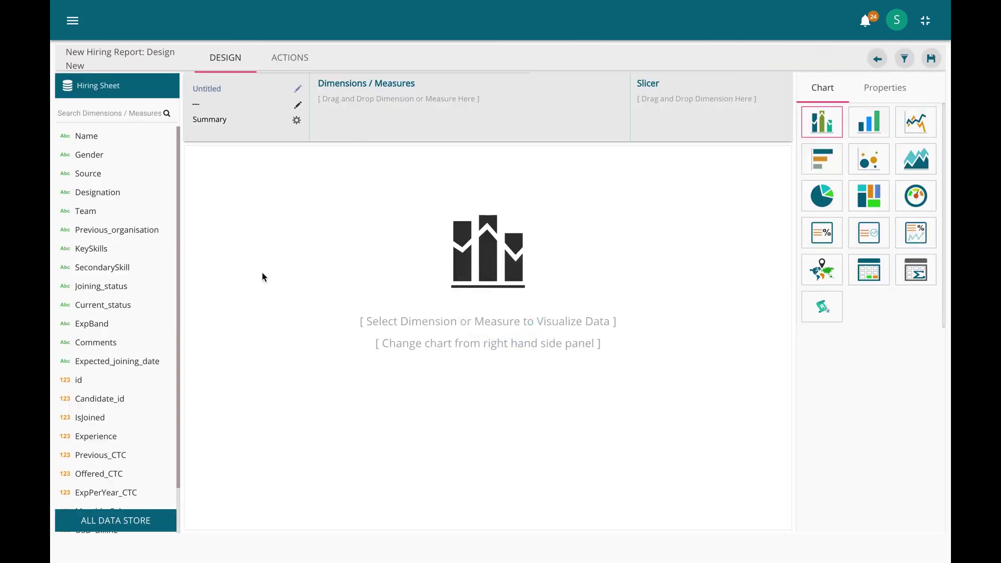
{"action": "left_click_drag", "start_coordinate": [87, 250], "coordinate": [352, 107]}
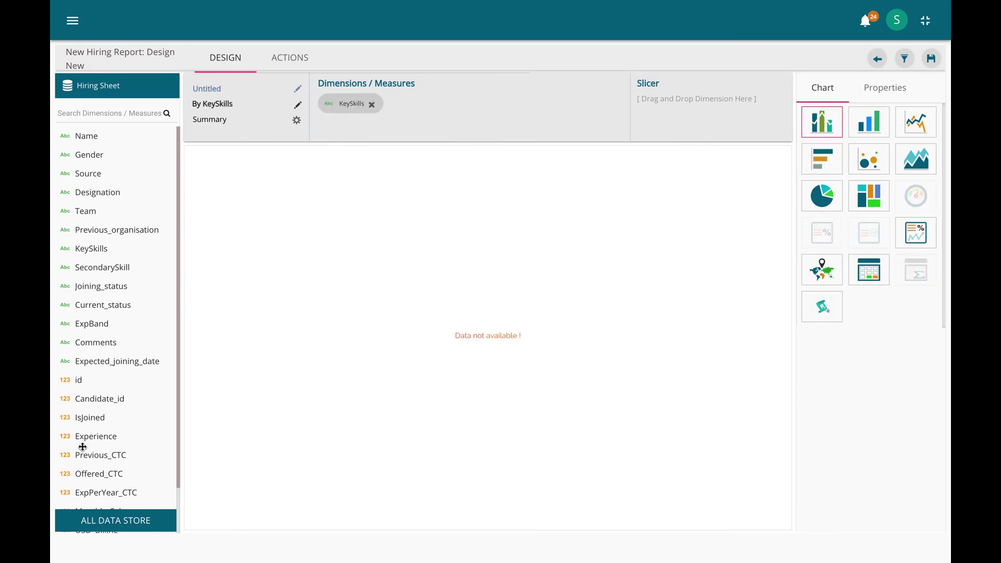
{"action": "left_click_drag", "start_coordinate": [81, 496], "coordinate": [429, 100]}
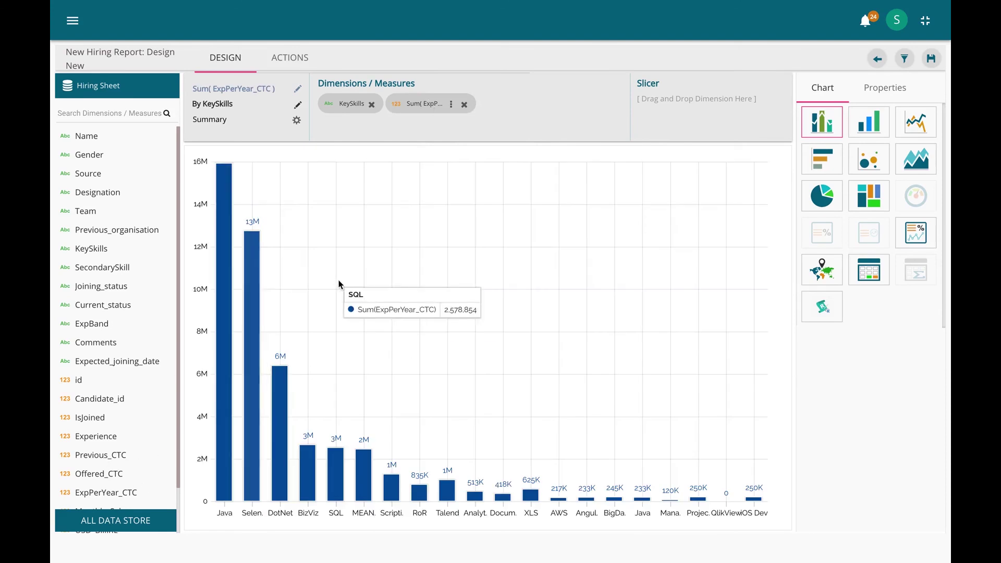
Step: Set the ExpPerYear_CTC measure's aggregation to Mean and change the KeySkills view to an area chart
{"action": "left_click", "coordinate": [452, 105]}
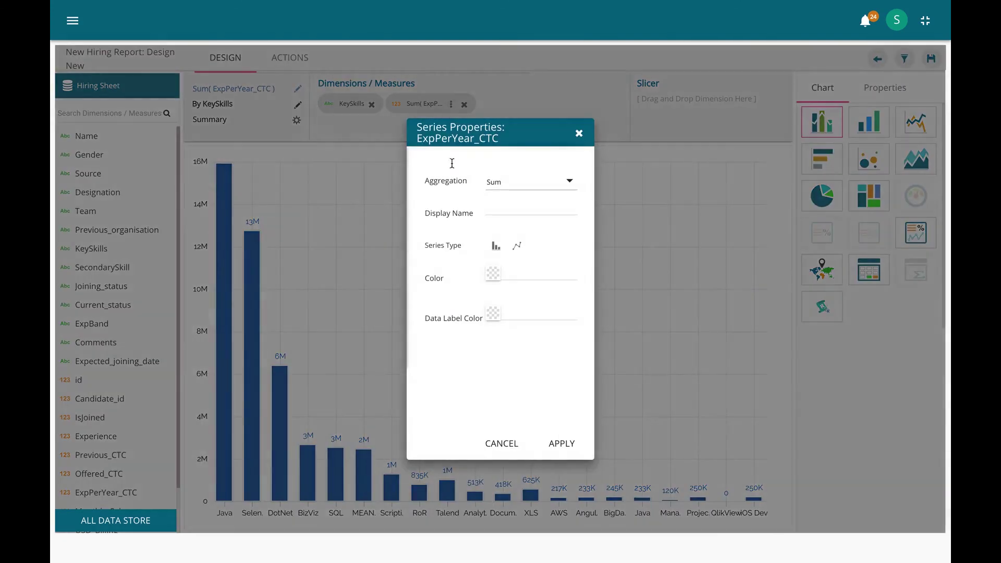
{"action": "left_click", "coordinate": [521, 183]}
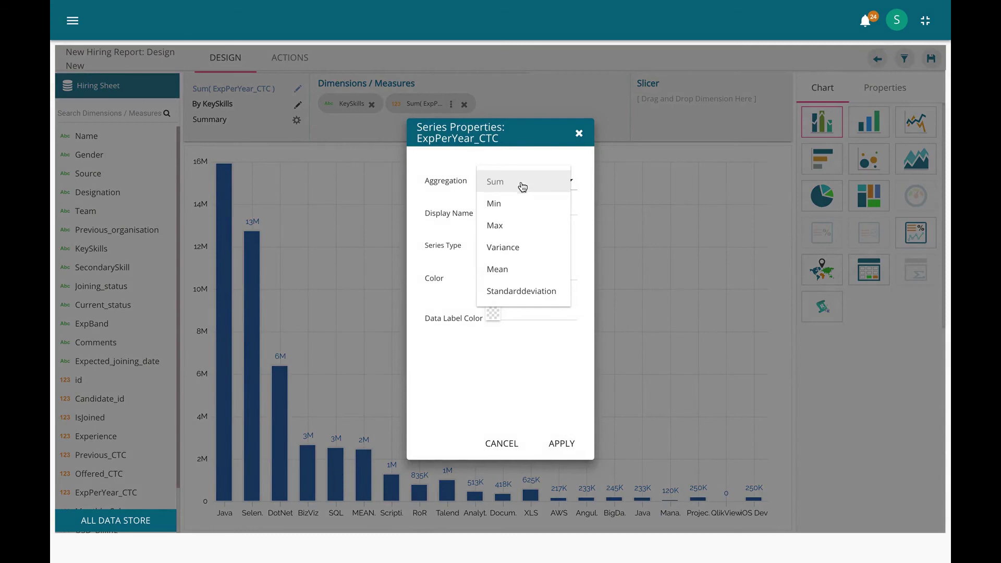
{"action": "left_click", "coordinate": [506, 273]}
{"action": "left_click", "coordinate": [555, 443]}
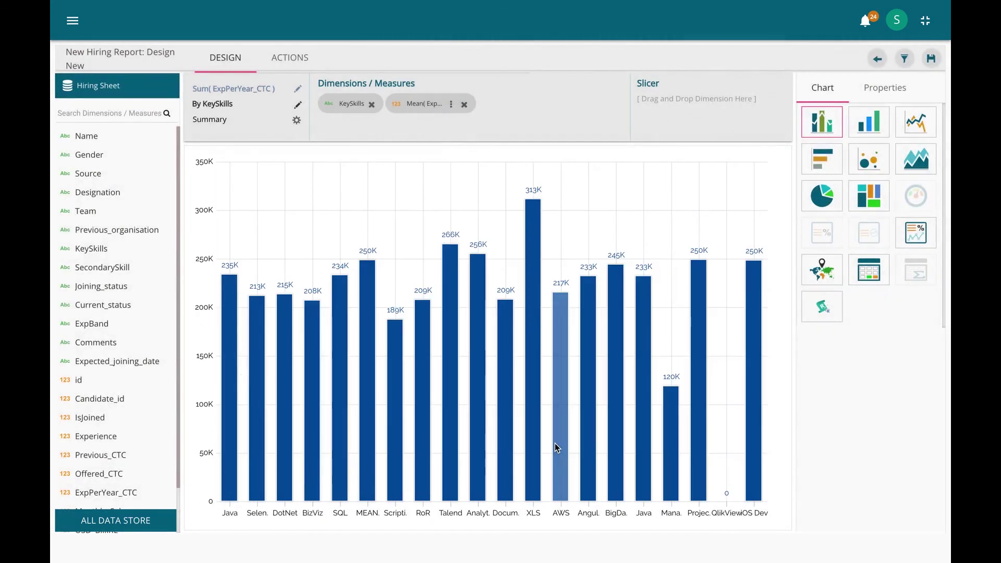
{"action": "mouse_move", "coordinate": [612, 394]}
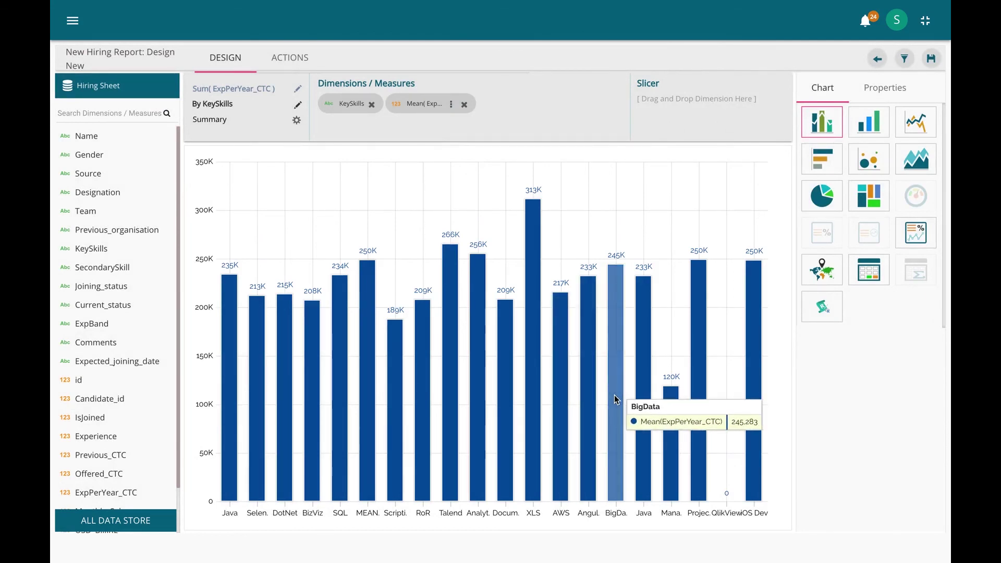
{"action": "left_click", "coordinate": [919, 163]}
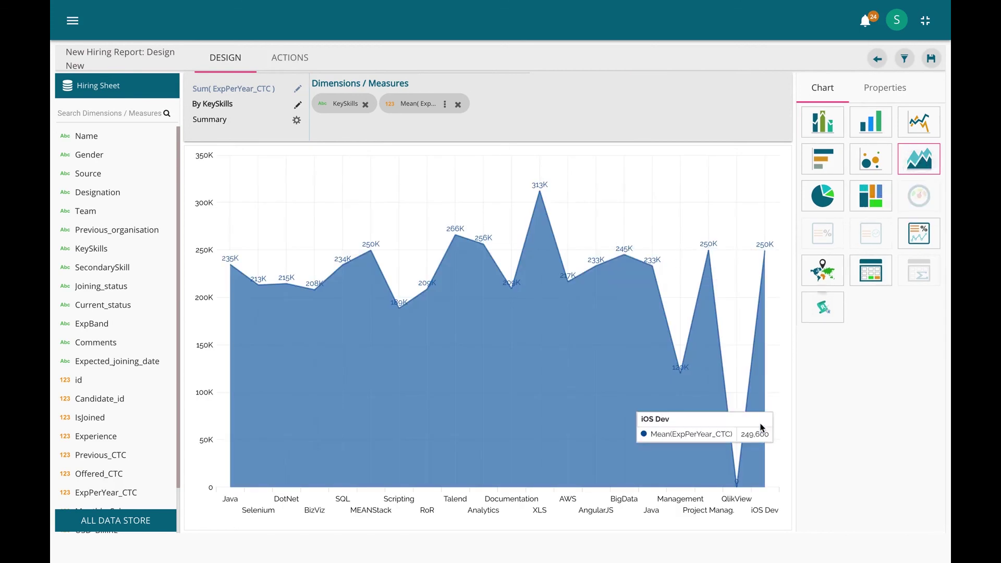
{"action": "mouse_move", "coordinate": [736, 495]}
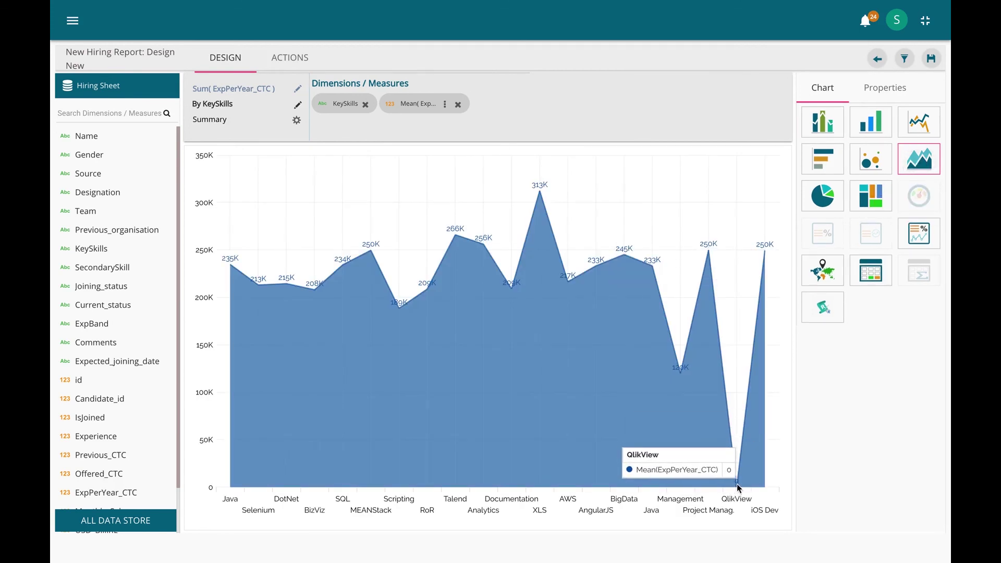
Step: Set Joining_status as the view filter of the ExpPerYear_CTC area chart
{"action": "left_click", "coordinate": [892, 89]}
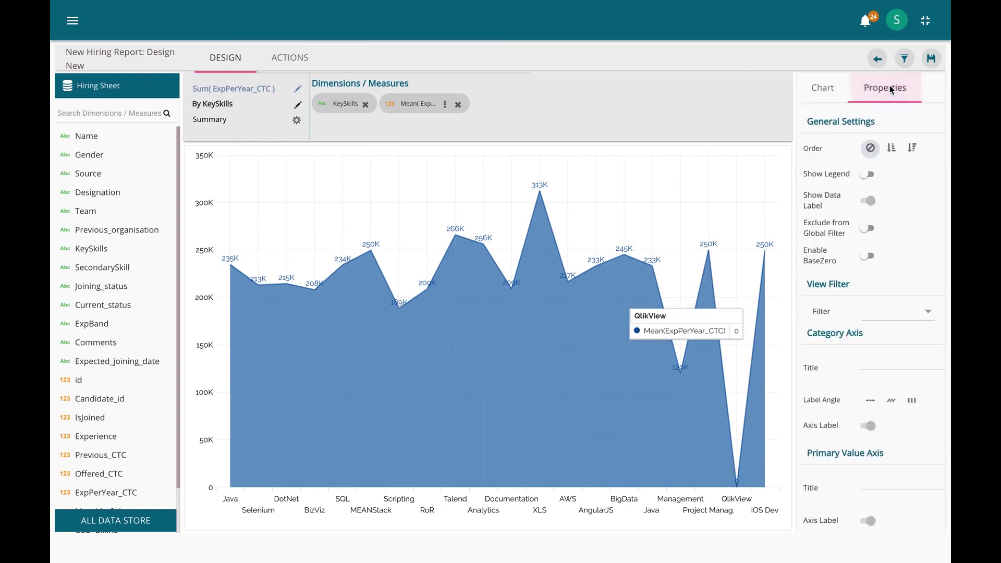
{"action": "left_click", "coordinate": [925, 315]}
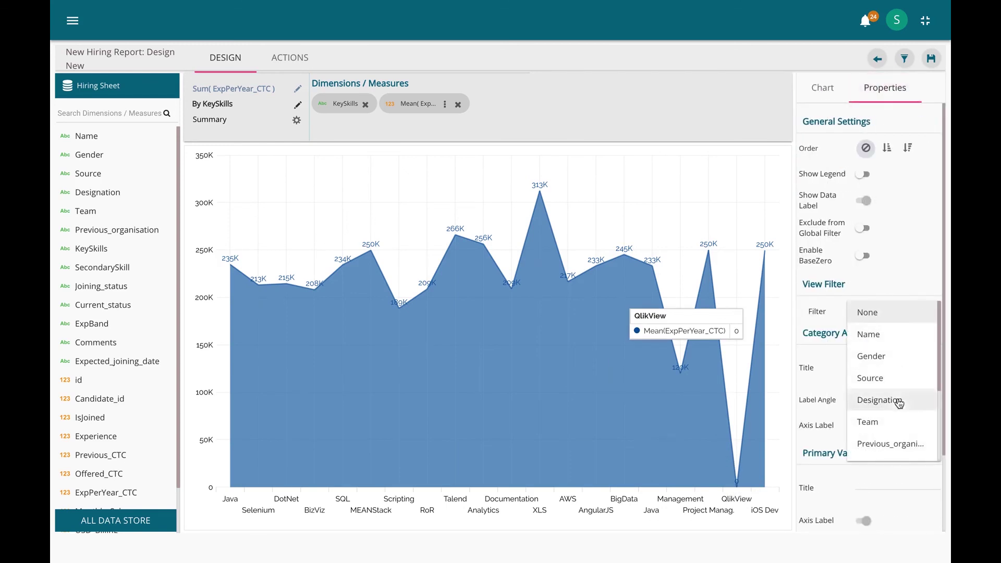
{"action": "scroll", "coordinate": [889, 421], "scroll_direction": "down", "scroll_amount": 2}
{"action": "scroll", "coordinate": [892, 417], "scroll_direction": "down", "scroll_amount": 2}
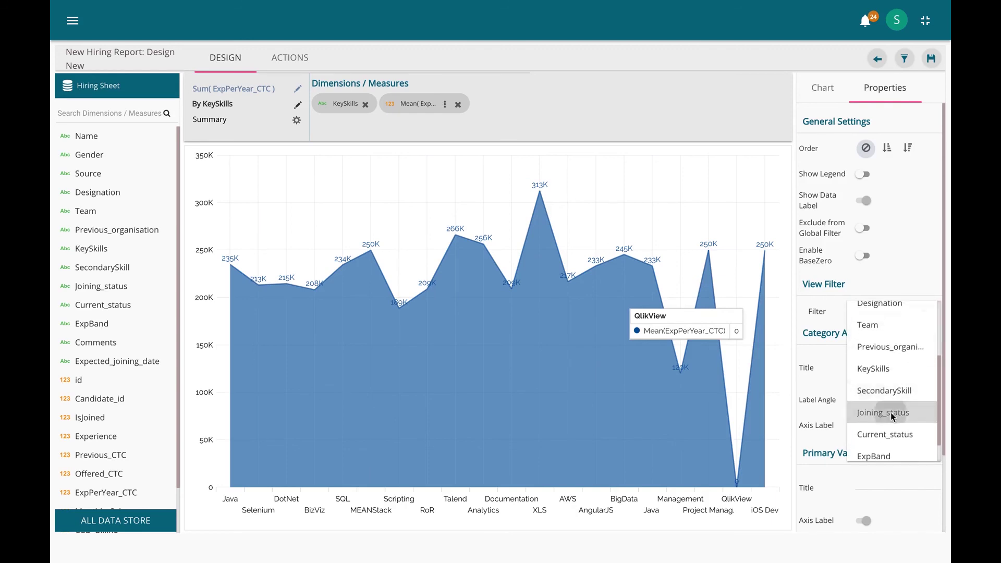
{"action": "left_click", "coordinate": [892, 415]}
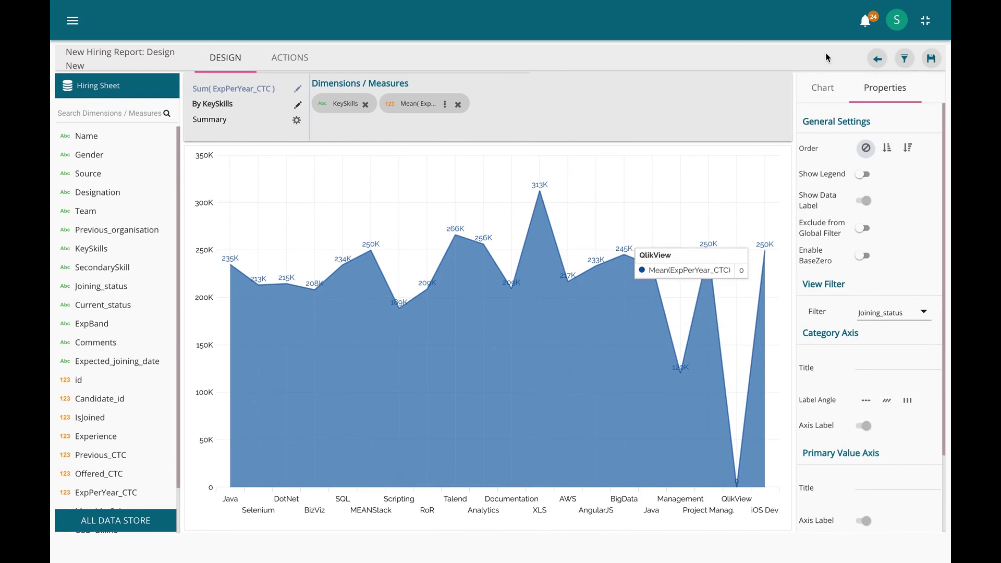
Step: Save the area chart view to the report and enlarge its tile to fill the space beside the lower Monthly_Salary tile
{"action": "left_click", "coordinate": [931, 59]}
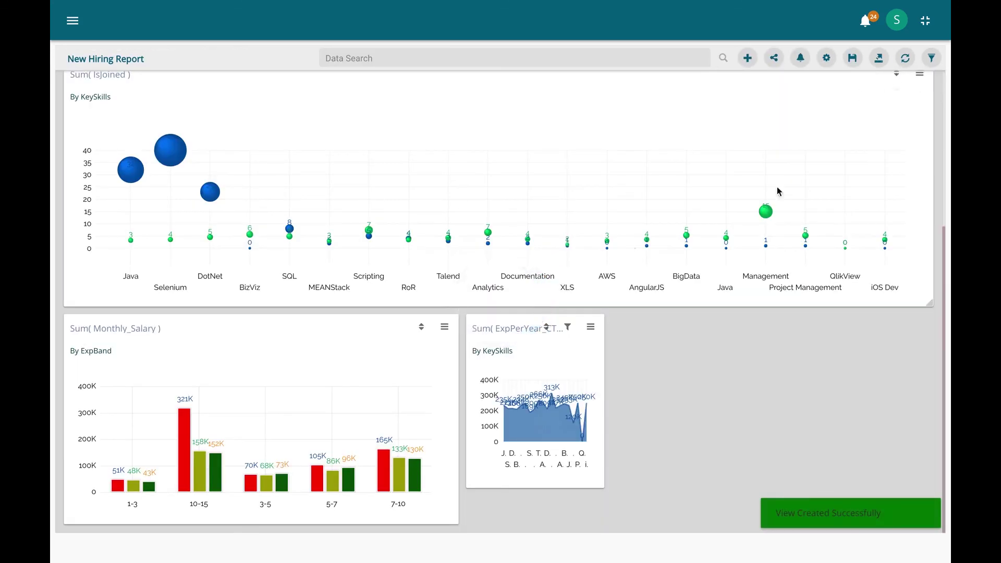
{"action": "left_click_drag", "start_coordinate": [600, 483], "coordinate": [928, 521]}
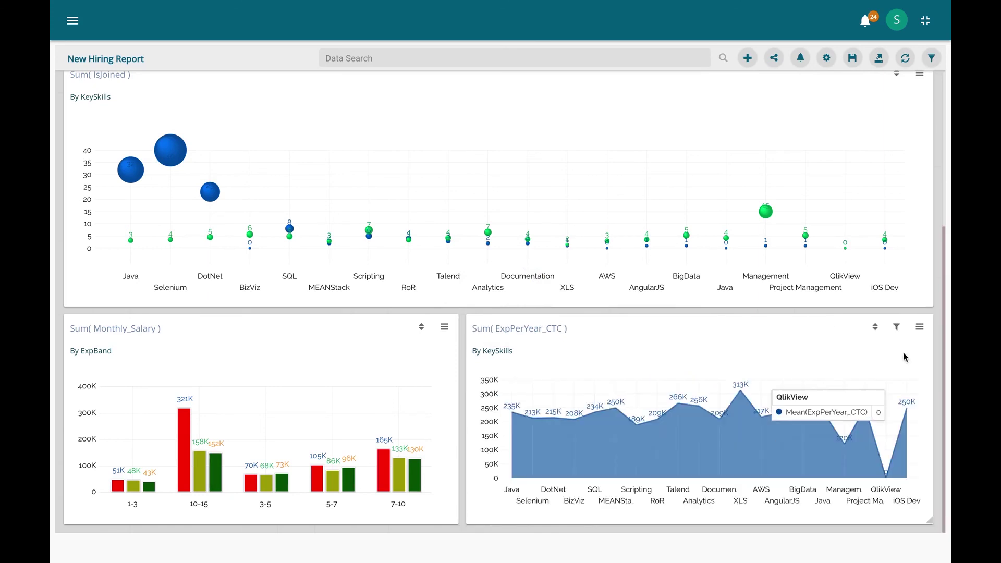
Step: Filter the ExpPerYear_CTC by KeySkills tile to the Joining_status value Joined and save the story
{"action": "left_click", "coordinate": [898, 327]}
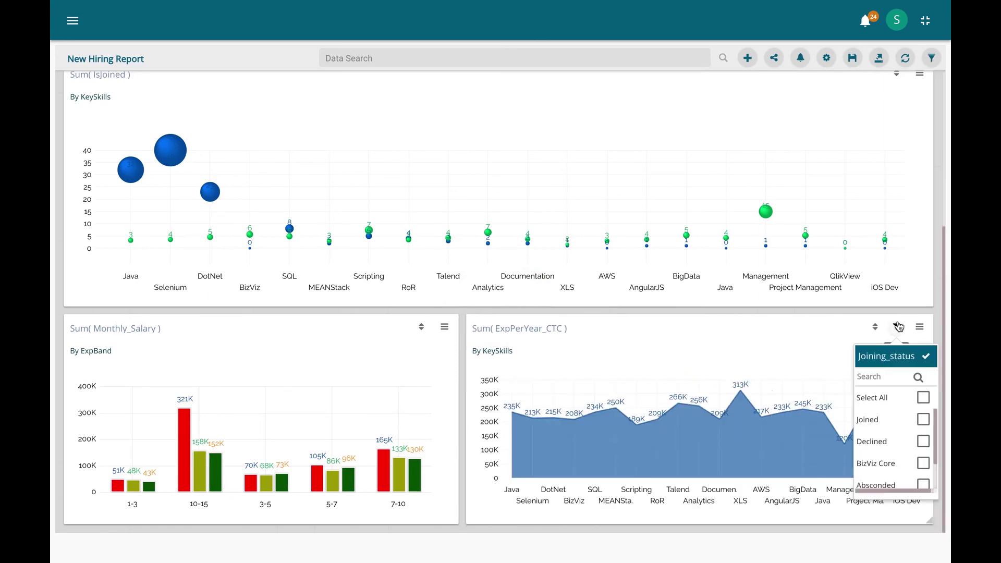
{"action": "left_click", "coordinate": [923, 420]}
{"action": "left_click", "coordinate": [927, 357]}
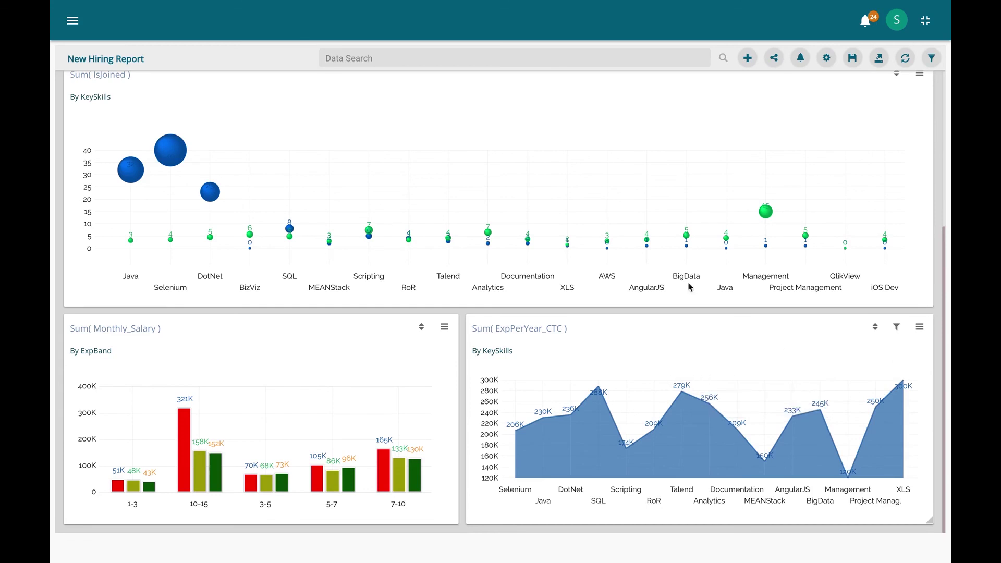
{"action": "left_click", "coordinate": [853, 60]}
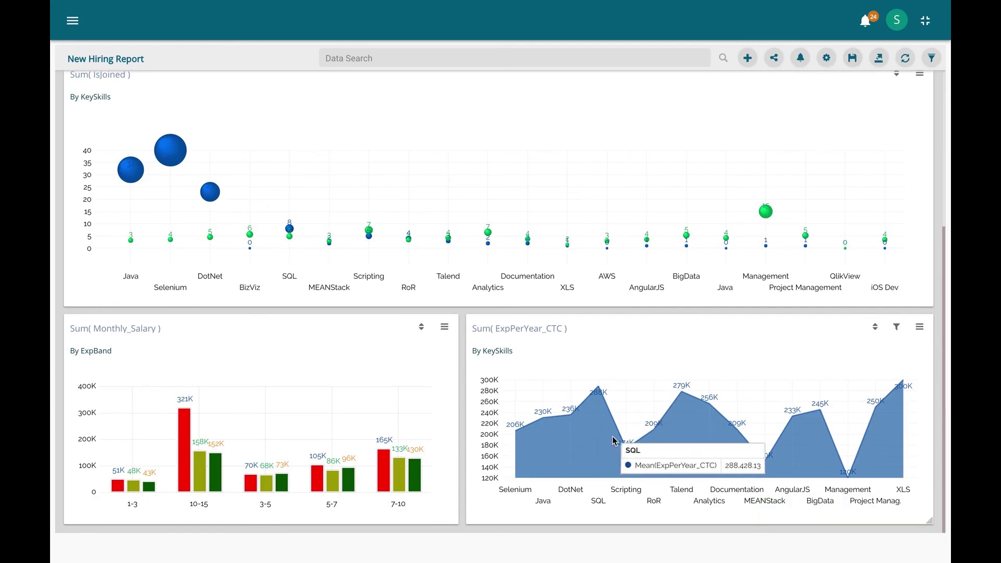
Step: Edit the ExpPerYear_CTC by KeySkills view to enable BaseZero and save the updated view
{"action": "left_click", "coordinate": [921, 328]}
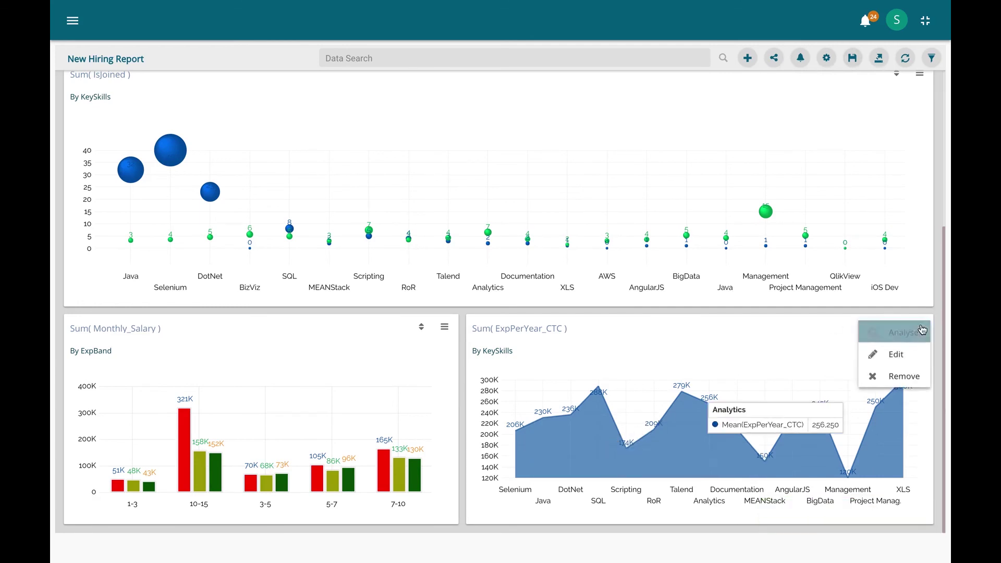
{"action": "left_click", "coordinate": [906, 359]}
{"action": "left_click", "coordinate": [890, 86]}
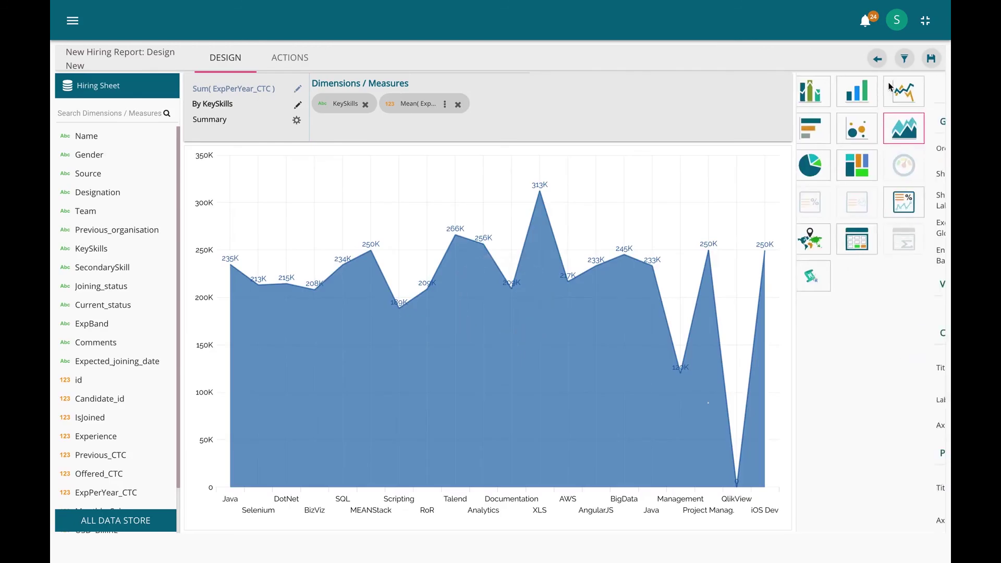
{"action": "left_click", "coordinate": [860, 255]}
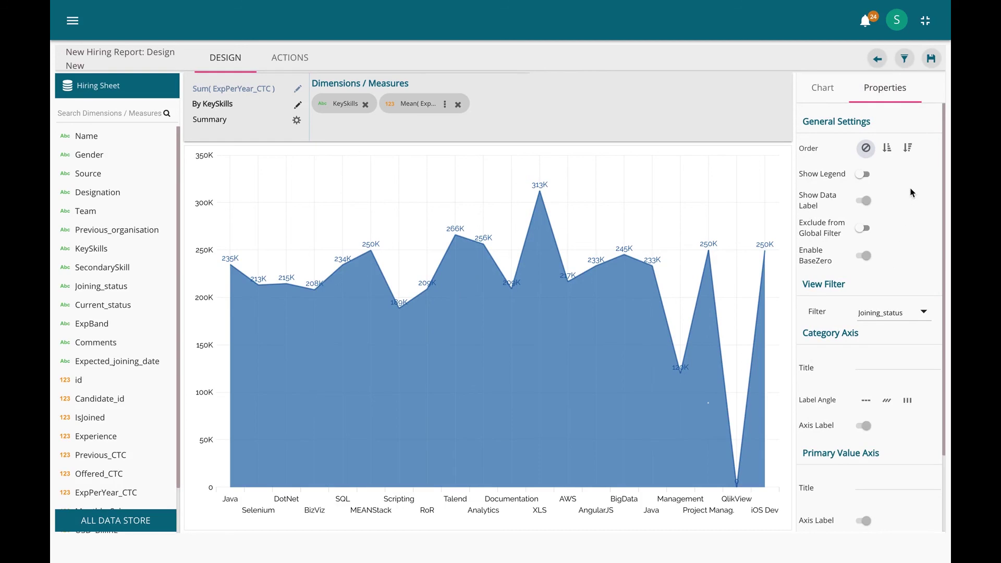
{"action": "left_click", "coordinate": [932, 57]}
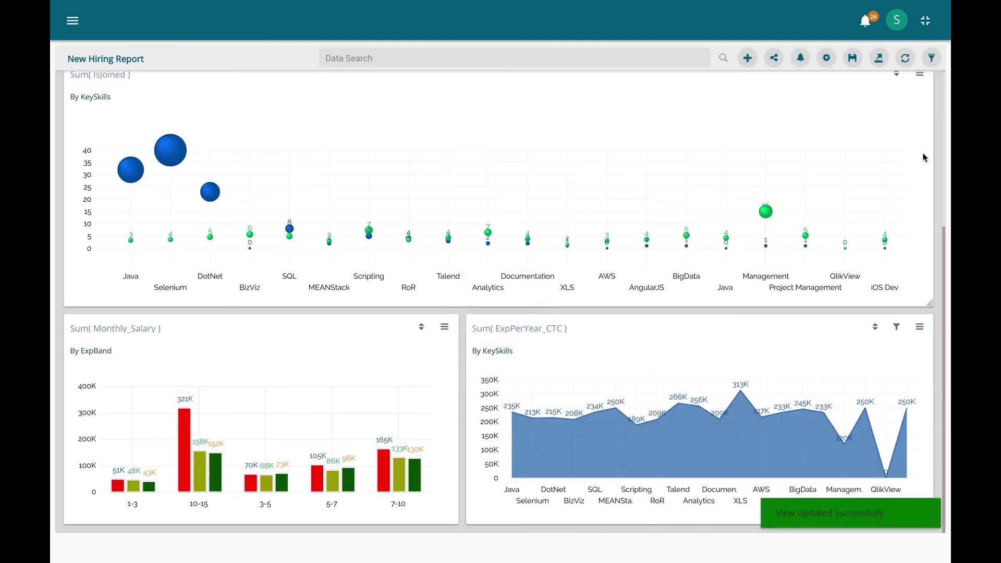
Step: Apply all Joining_status values in the ExpPerYear_CTC tile's filter and save the story
{"action": "left_click", "coordinate": [897, 326]}
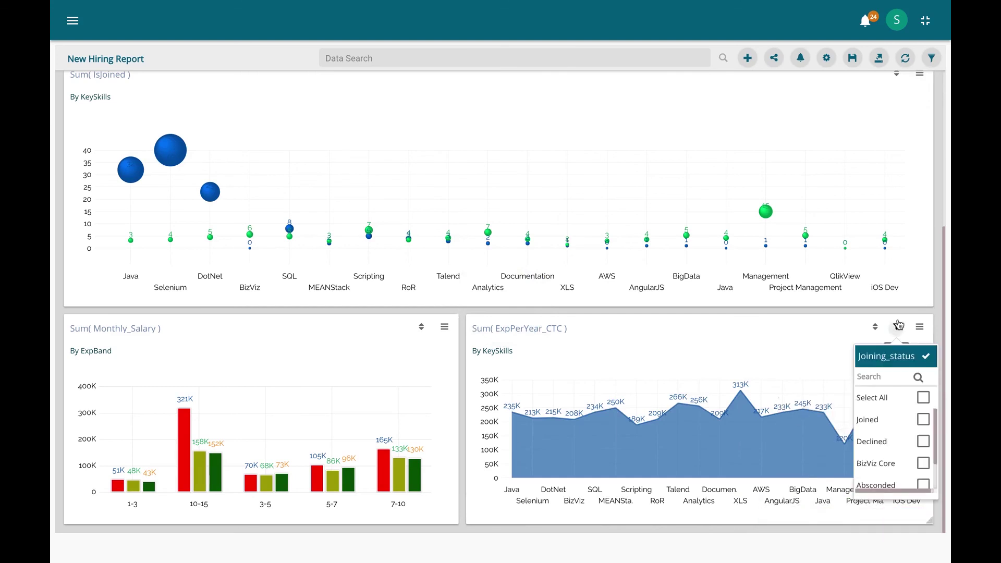
{"action": "left_click", "coordinate": [924, 398]}
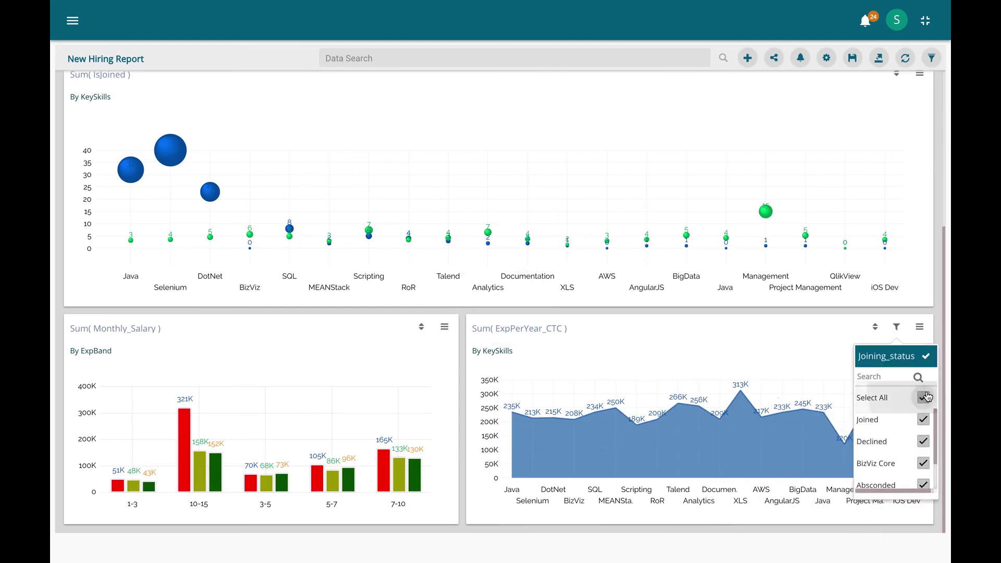
{"action": "left_click", "coordinate": [926, 360]}
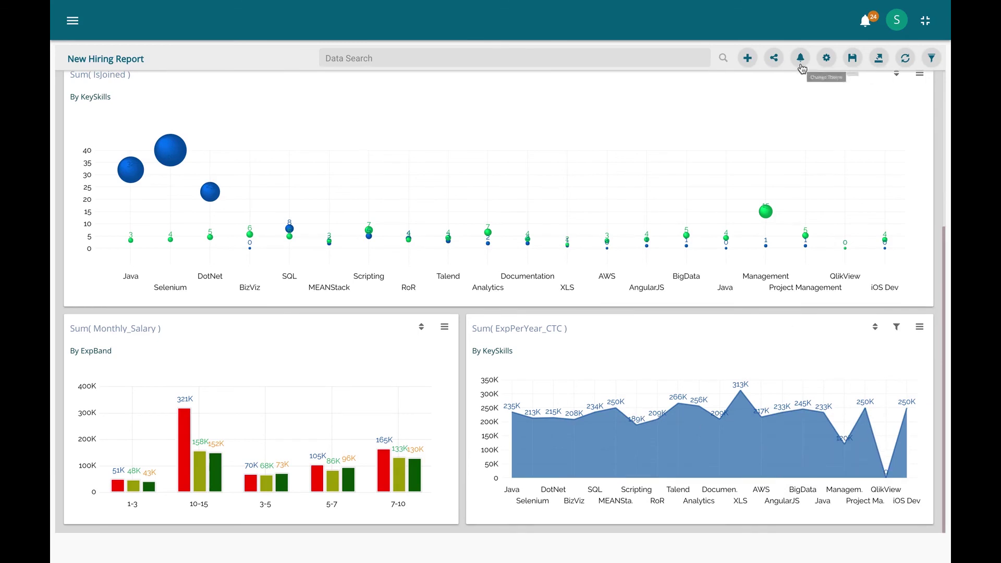
{"action": "left_click", "coordinate": [854, 59]}
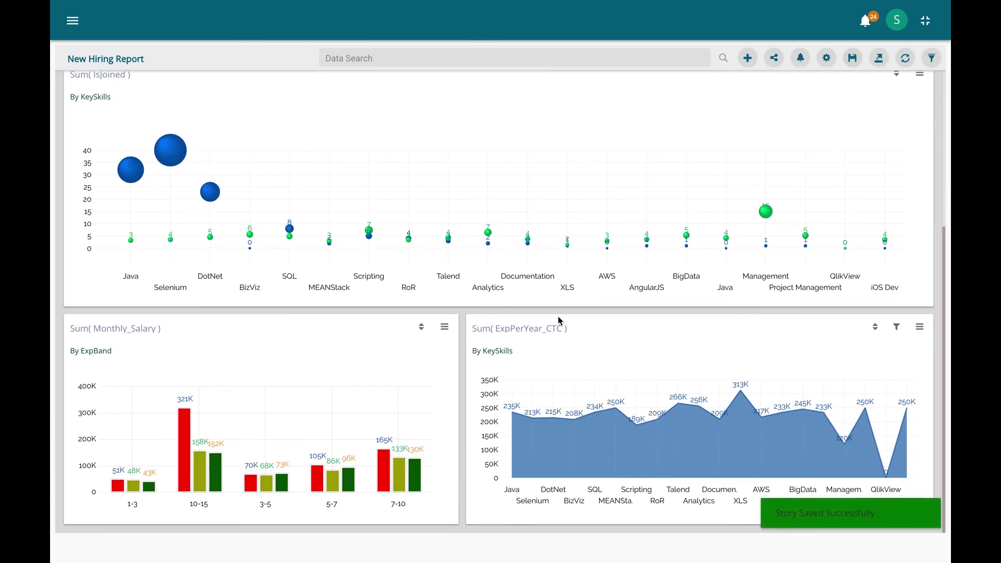
{"action": "scroll", "coordinate": [558, 318], "scroll_direction": "up", "scroll_amount": 4}
{"action": "scroll", "coordinate": [558, 317], "scroll_direction": "up", "scroll_amount": 1}
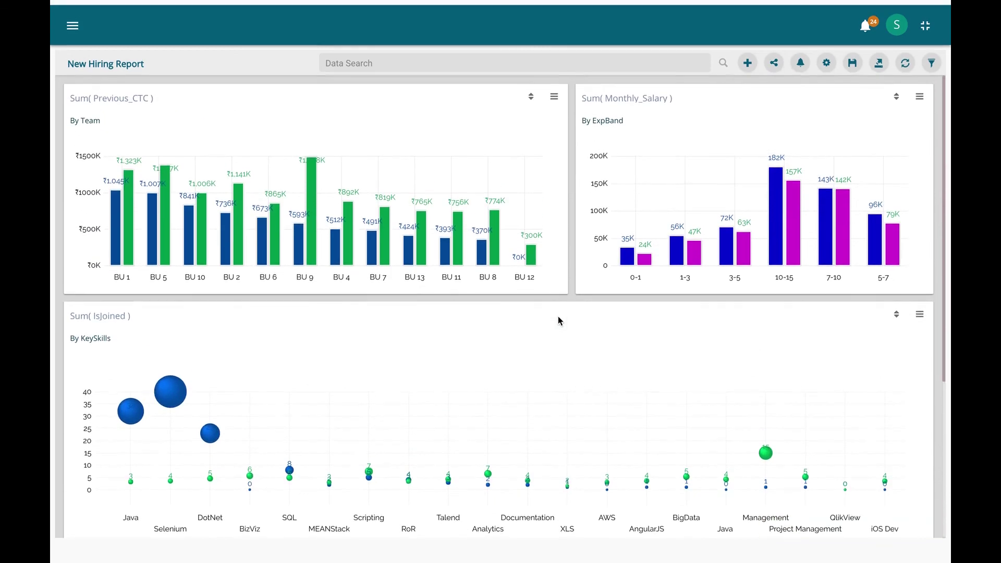
{"action": "scroll", "coordinate": [558, 317], "scroll_direction": "down", "scroll_amount": 5}
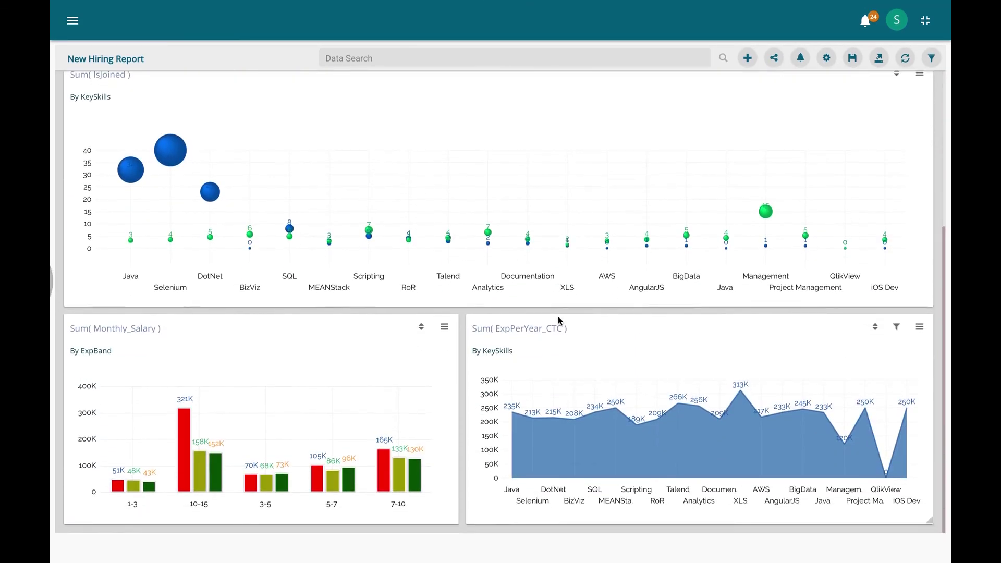
{"action": "scroll", "coordinate": [445, 272], "scroll_direction": "up", "scroll_amount": 5}
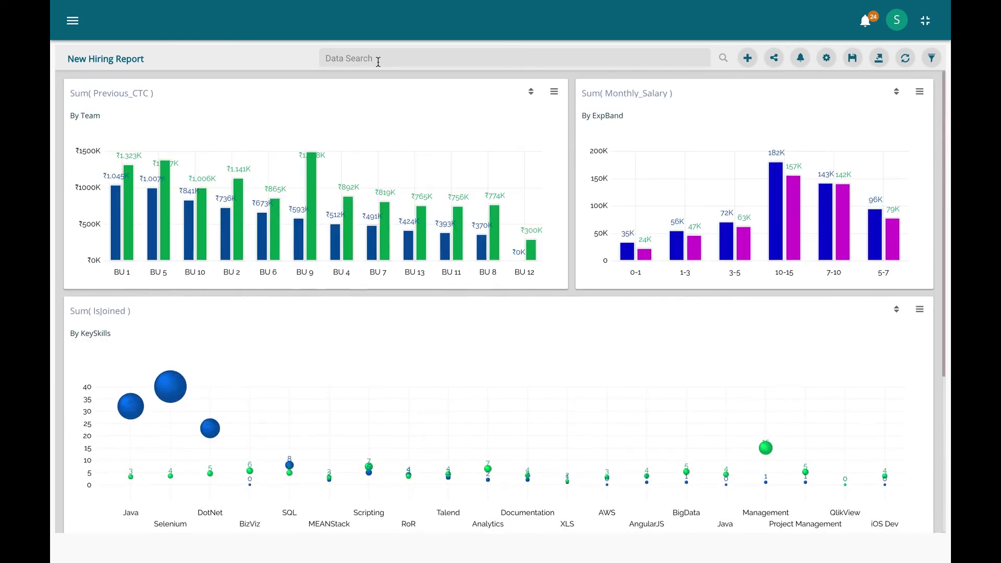